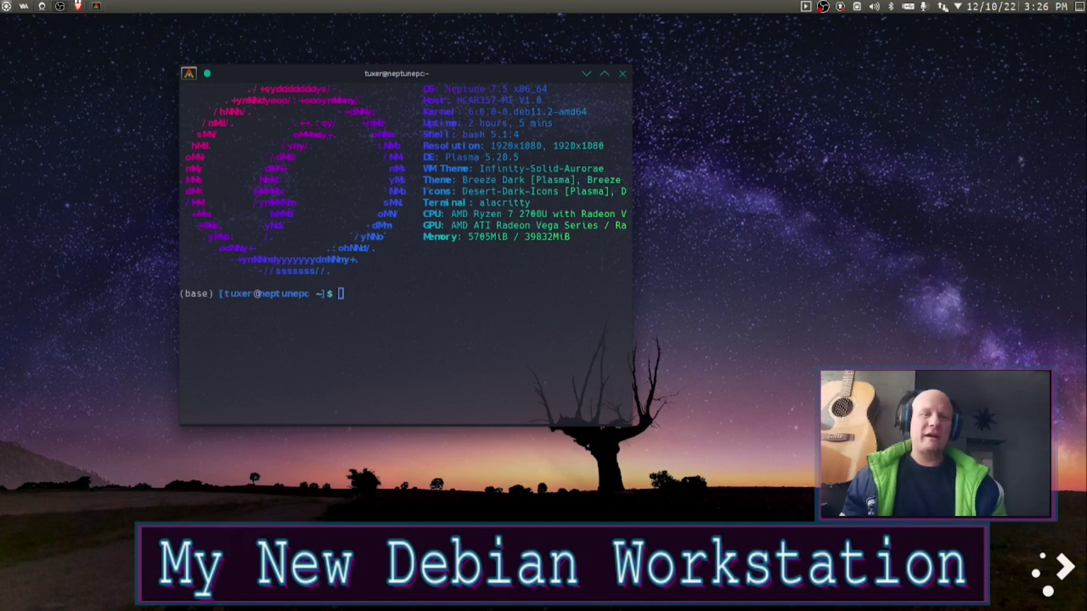
Step: Open the application launcher and browse its Development, Games, Graphics and Internet categories
key(super)
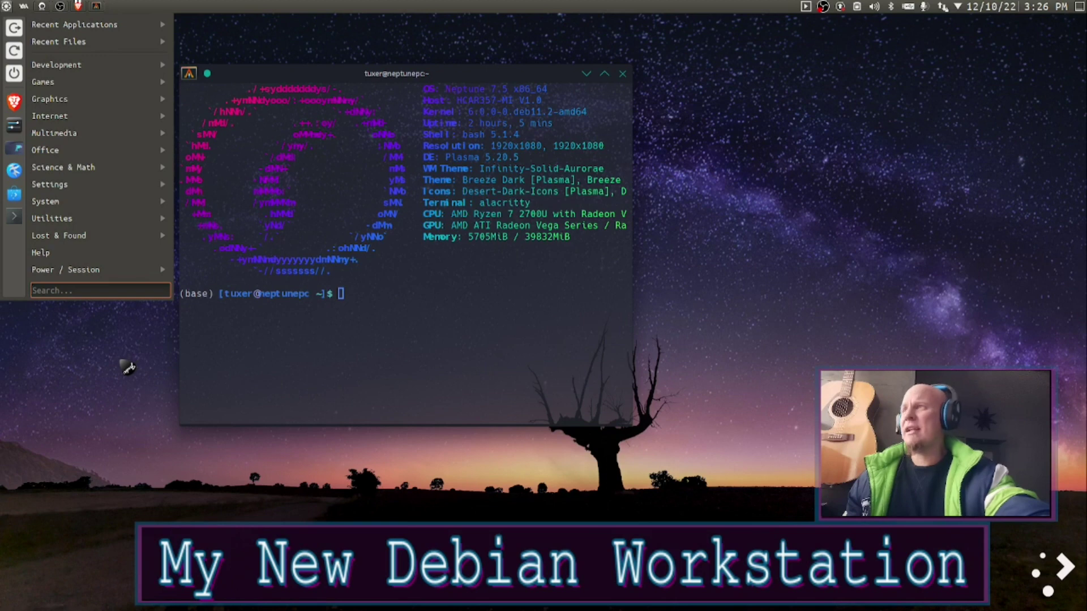
mouse_move(73, 65)
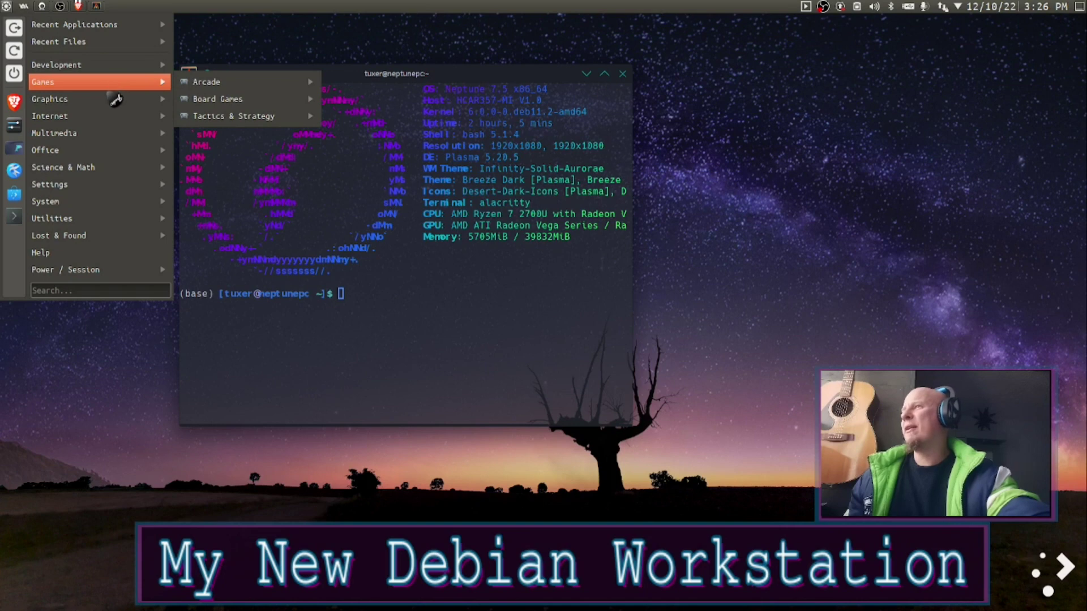
mouse_move(111, 104)
mouse_move(114, 85)
mouse_move(230, 117)
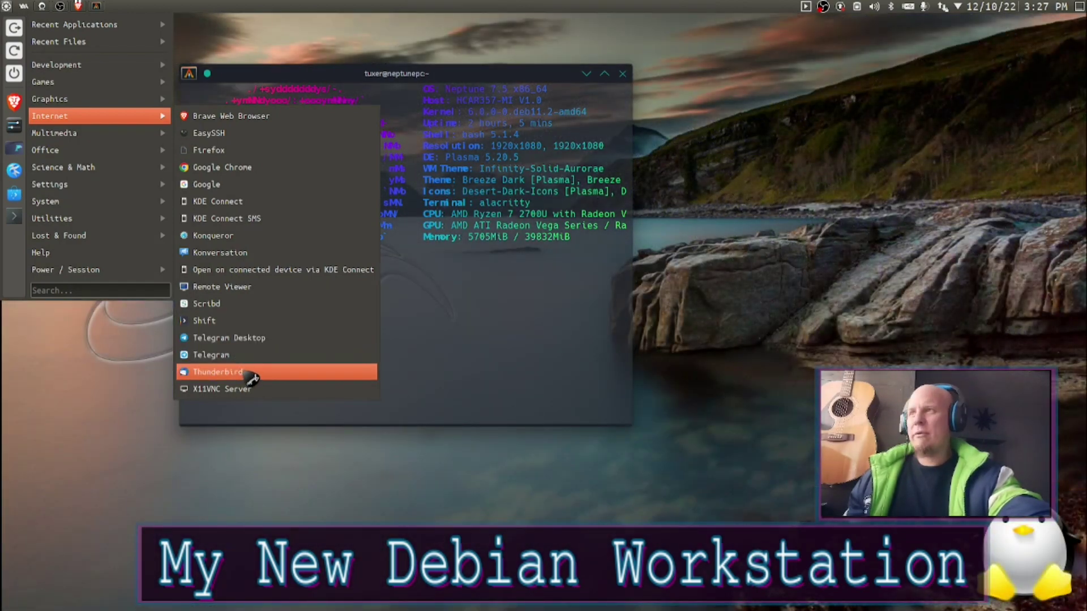
Step: Browse the launcher's Multimedia, Office and Science & Math categories, where LibreOffice Math is listed
mouse_move(103, 135)
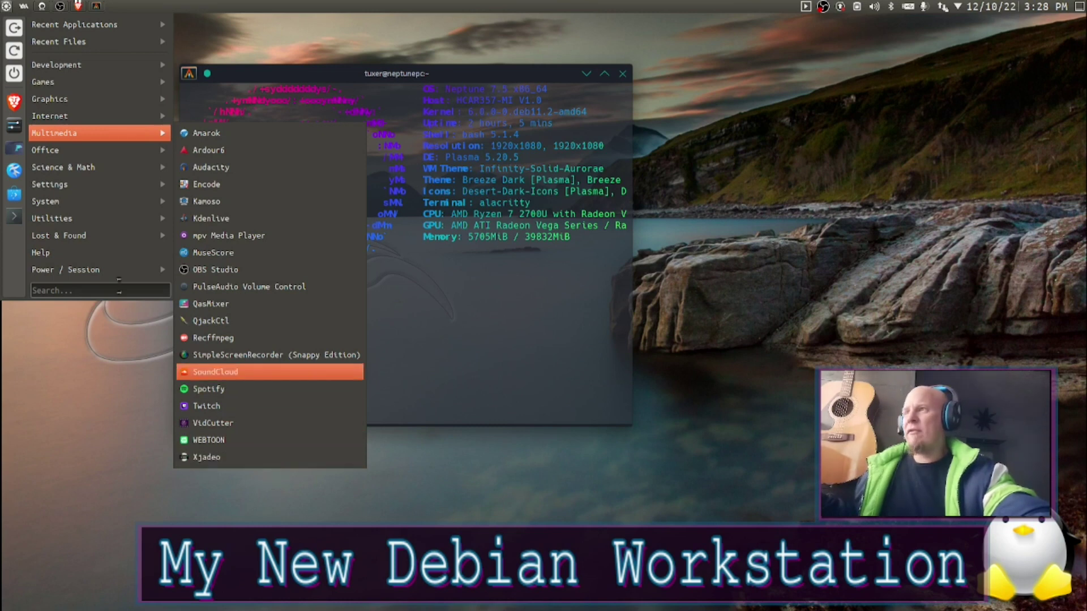
mouse_move(85, 163)
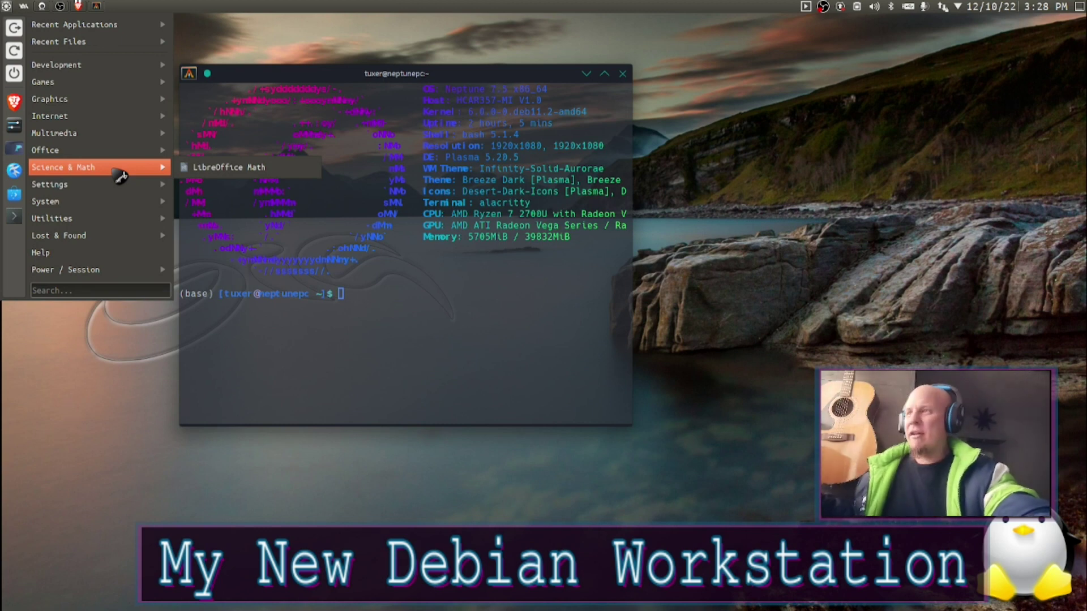
Step: Look over the Settings and System app lists, then launch Virtual Machine Manager
mouse_move(115, 184)
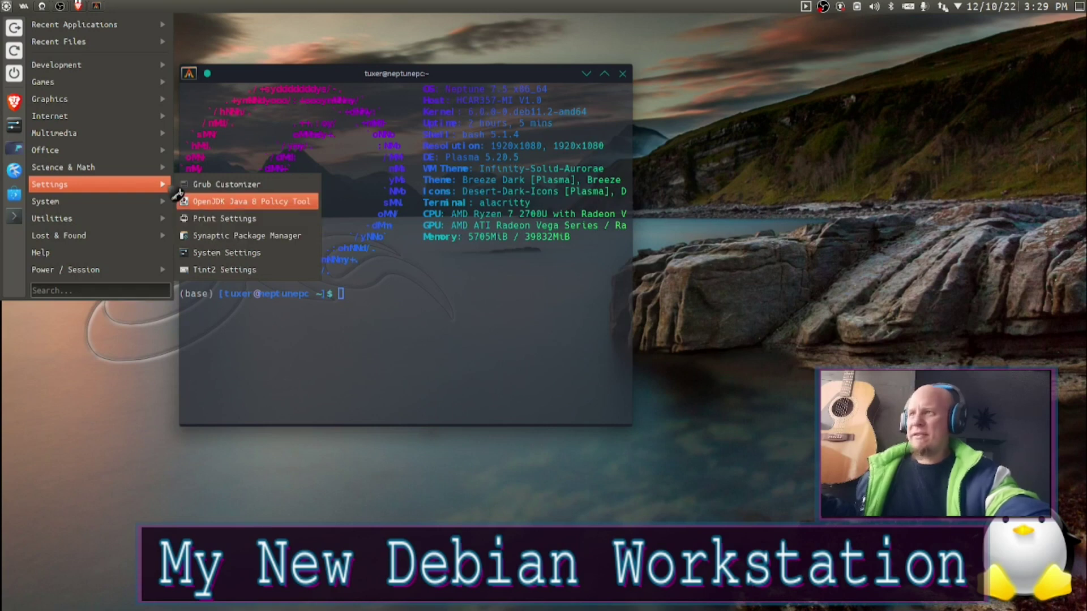
mouse_move(153, 214)
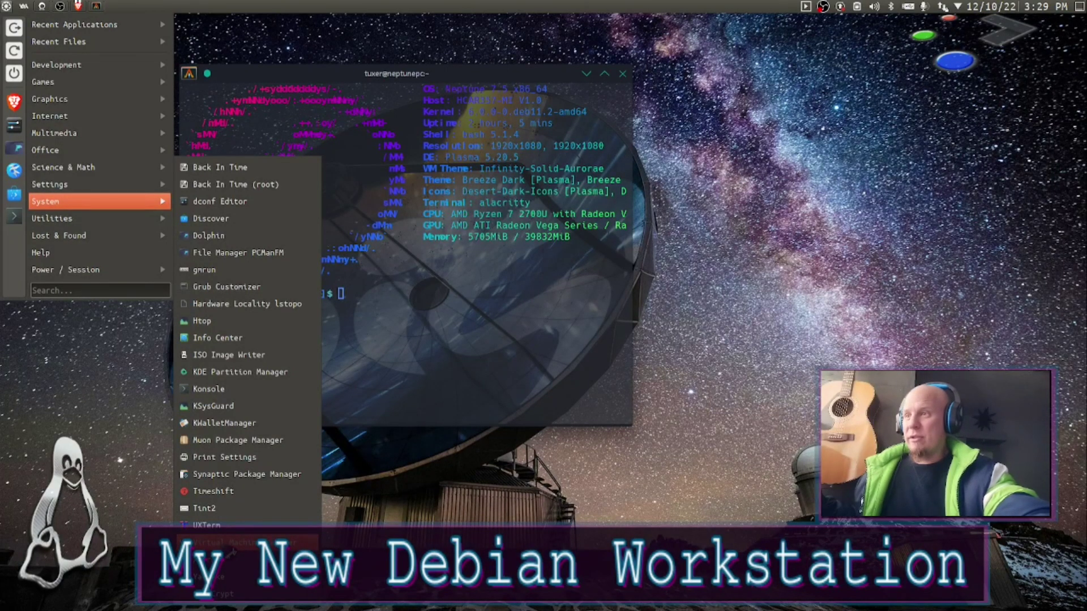
click(238, 542)
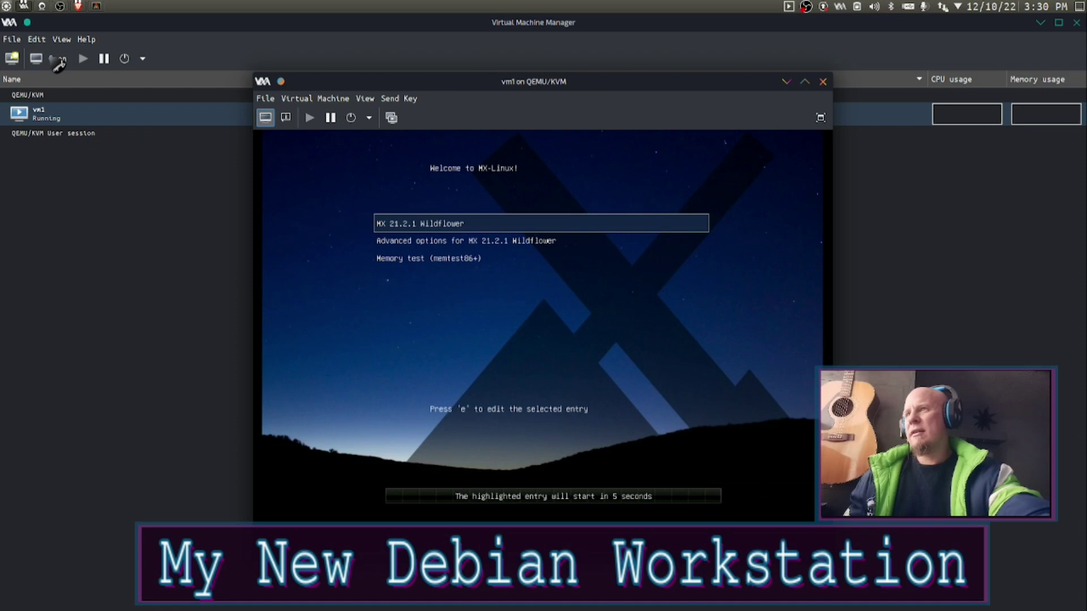
Step: Boot MX 21.2.1 Wildflower from vm1's GRUB menu and view the guest fullscreen
key(Return)
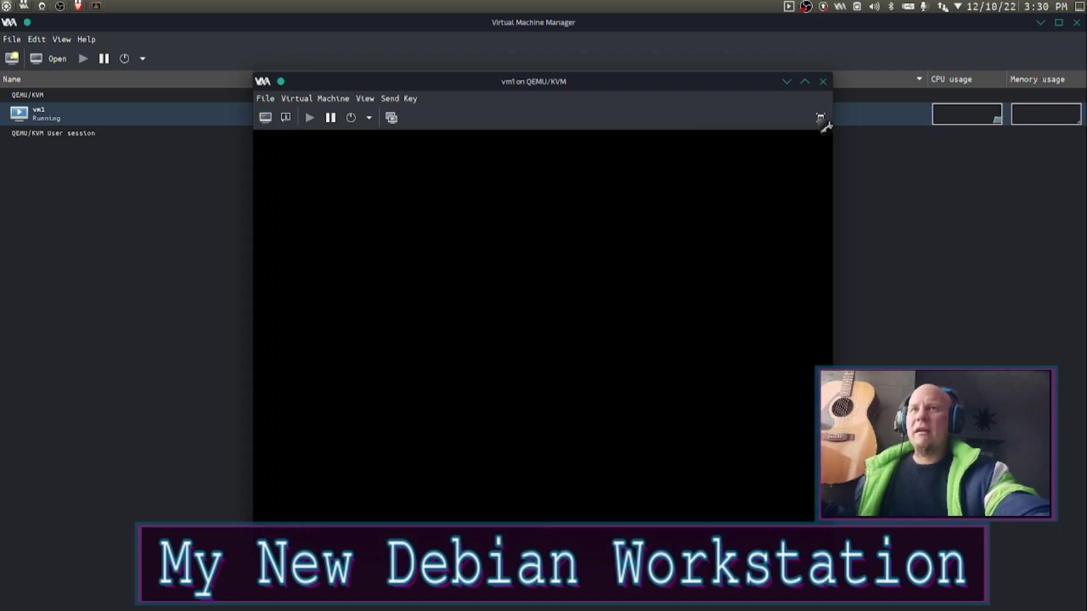
click(820, 117)
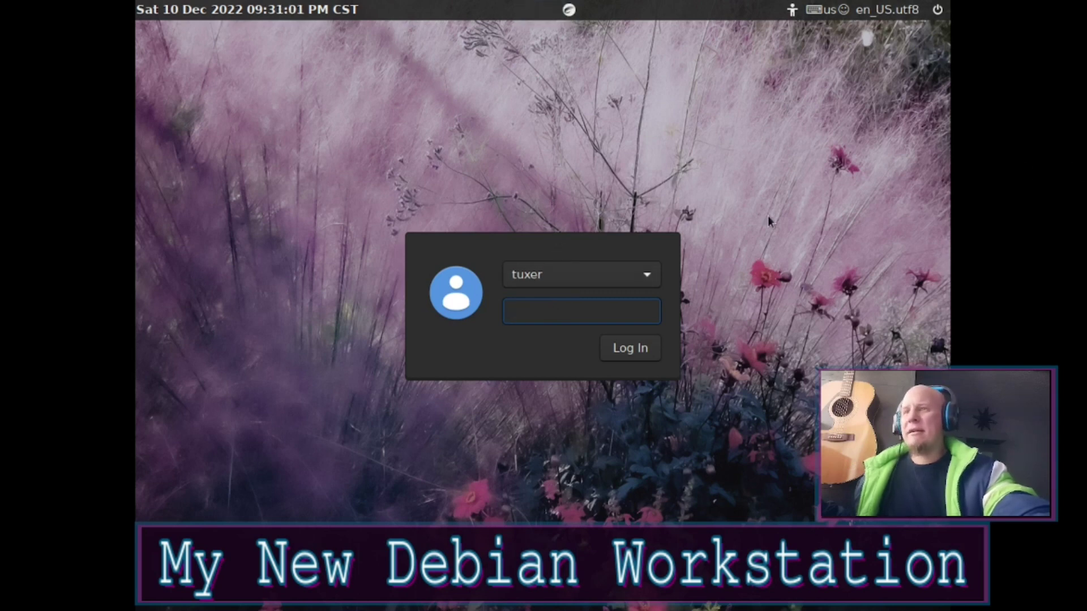
Step: Exit fullscreen, close the vm1 console, and browse the System and Utilities categories
click(532, 7)
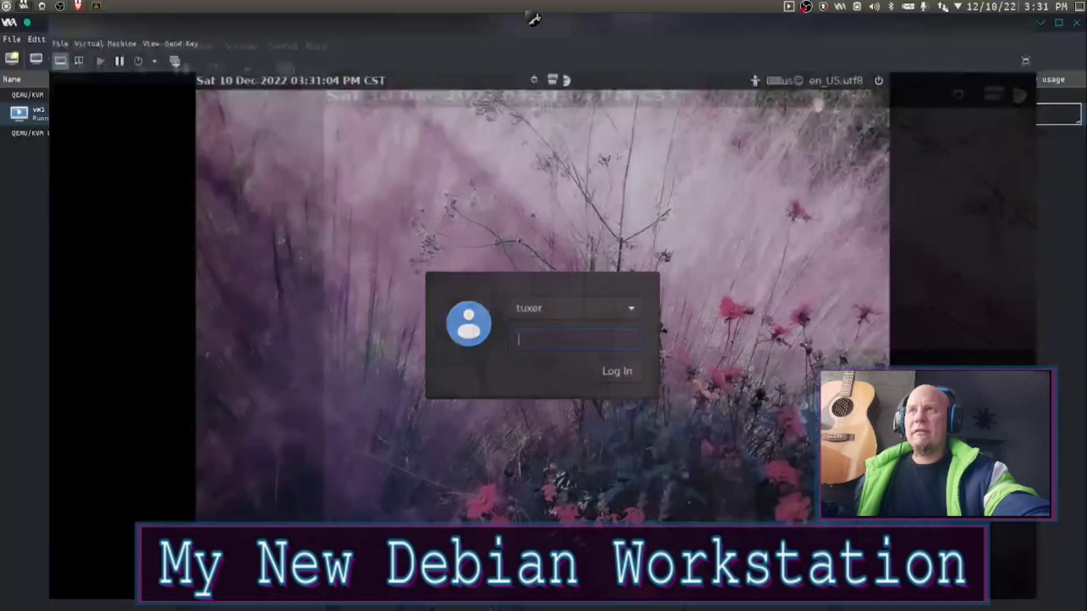
click(823, 81)
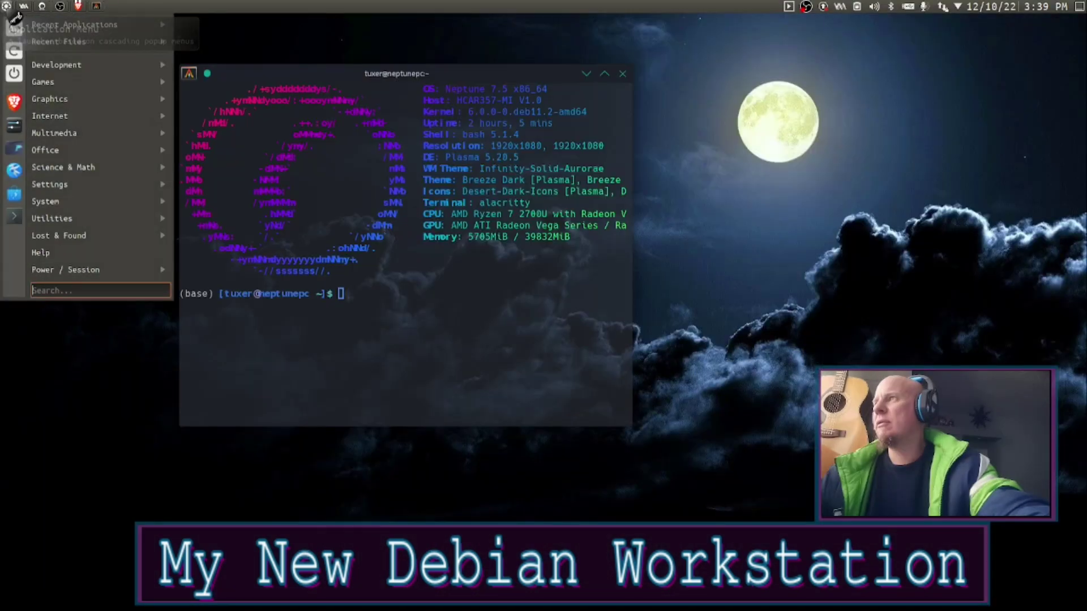
mouse_move(69, 205)
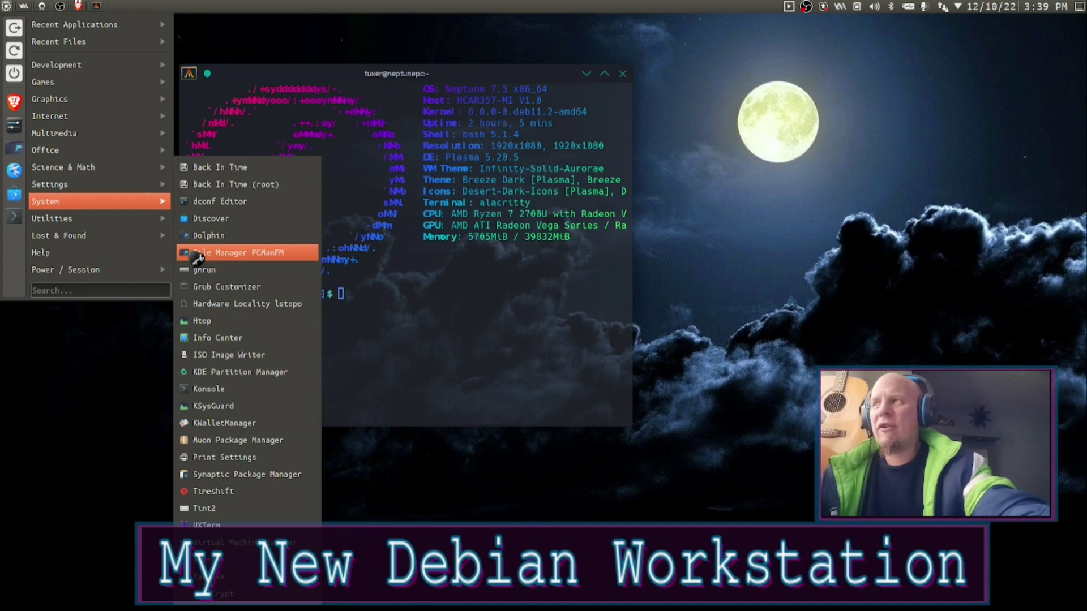
mouse_move(116, 221)
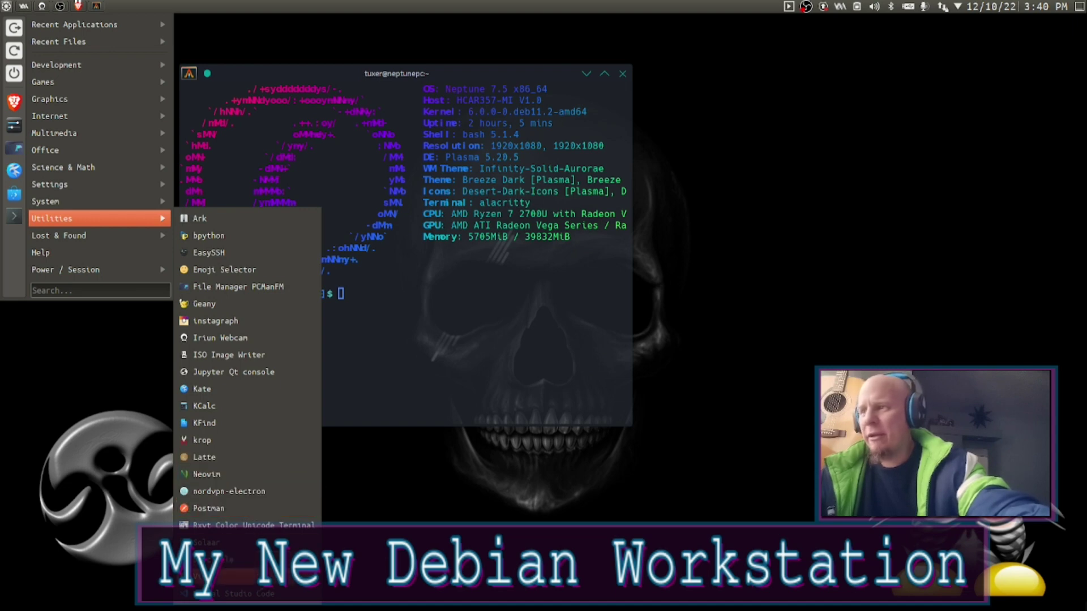
Step: Reopen the application launcher to check Recent Applications, then dismiss it
click(113, 502)
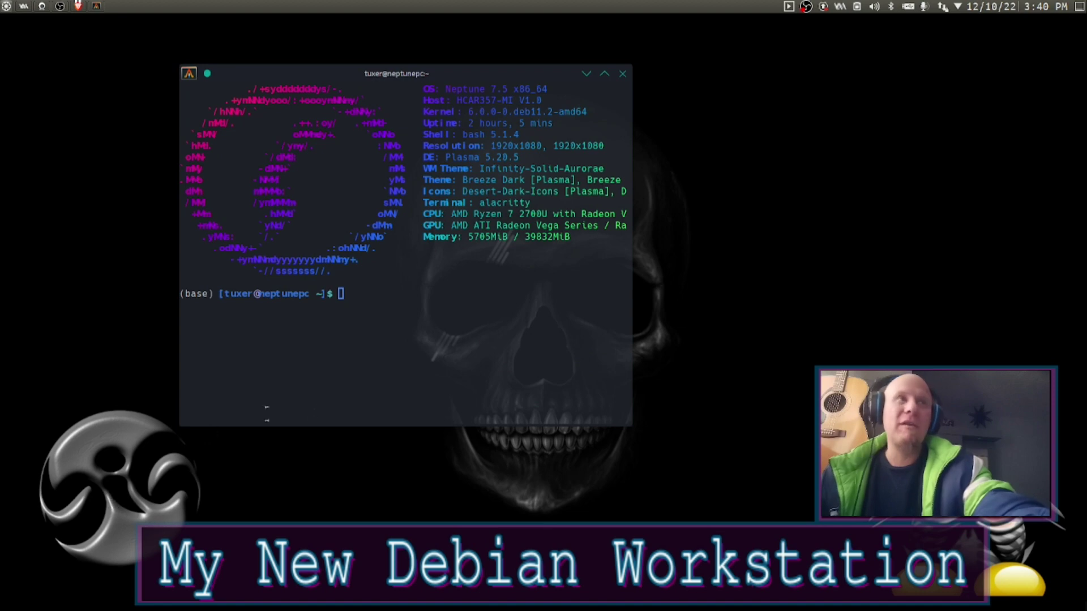
click(10, 12)
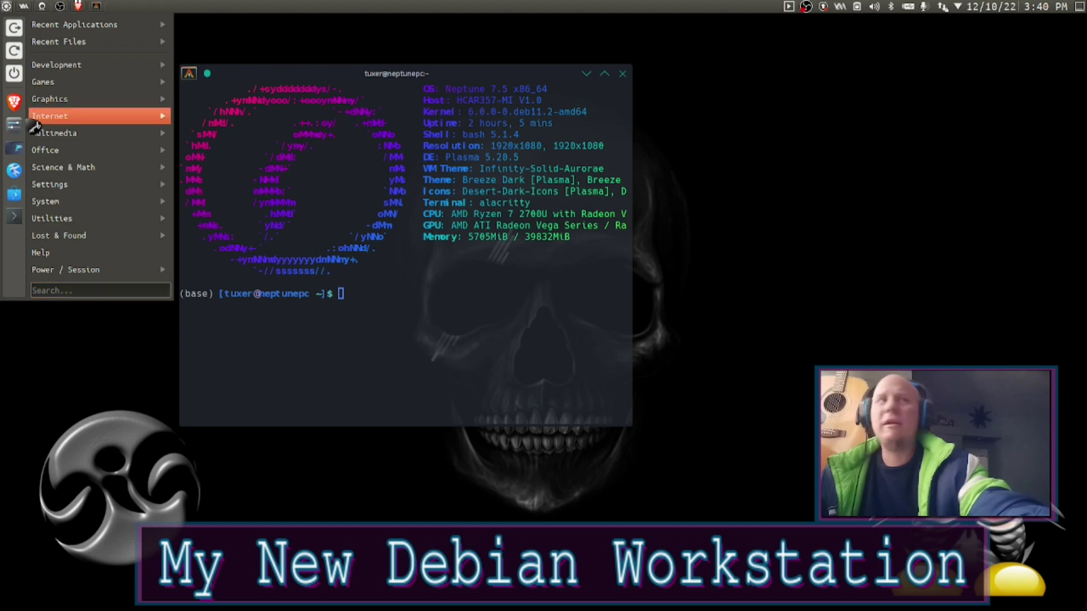
mouse_move(84, 24)
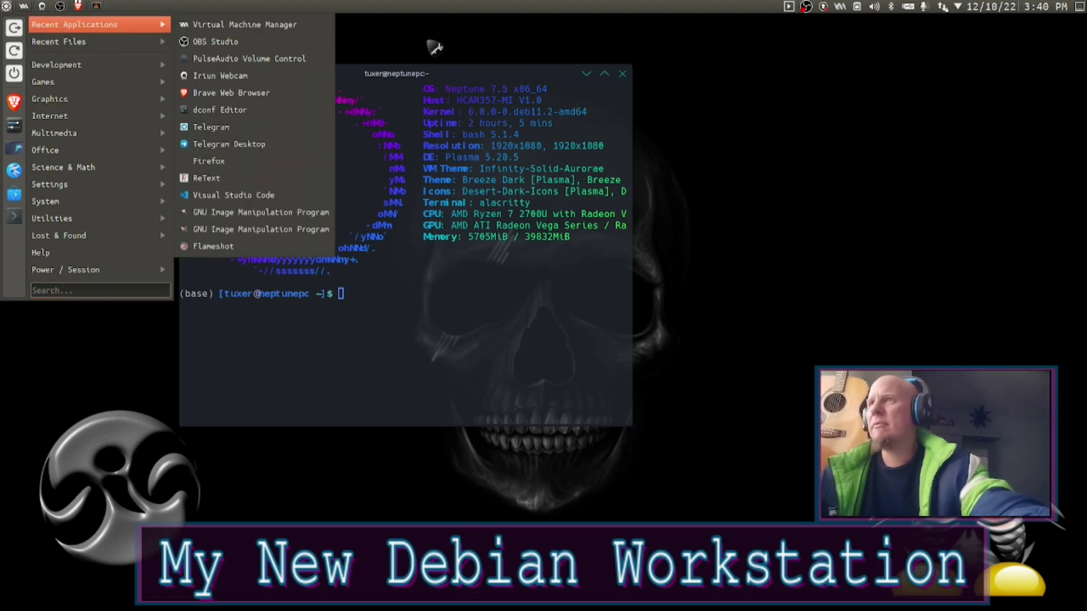
click(432, 40)
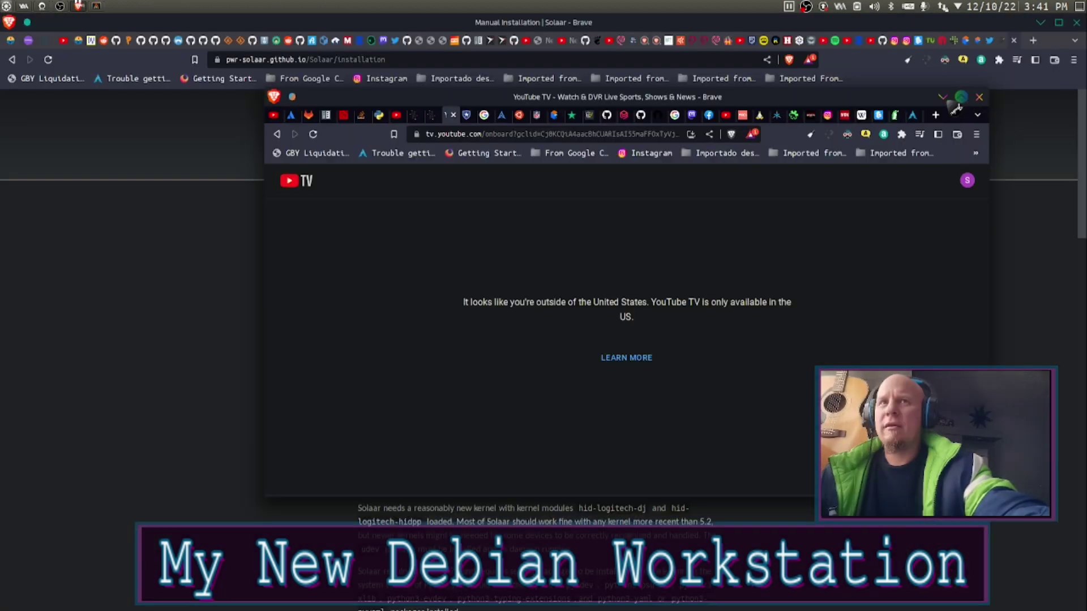
Step: Reload and maximize YouTube TV, place an Alacritty terminal alongside, and open The Young Turks
click(313, 135)
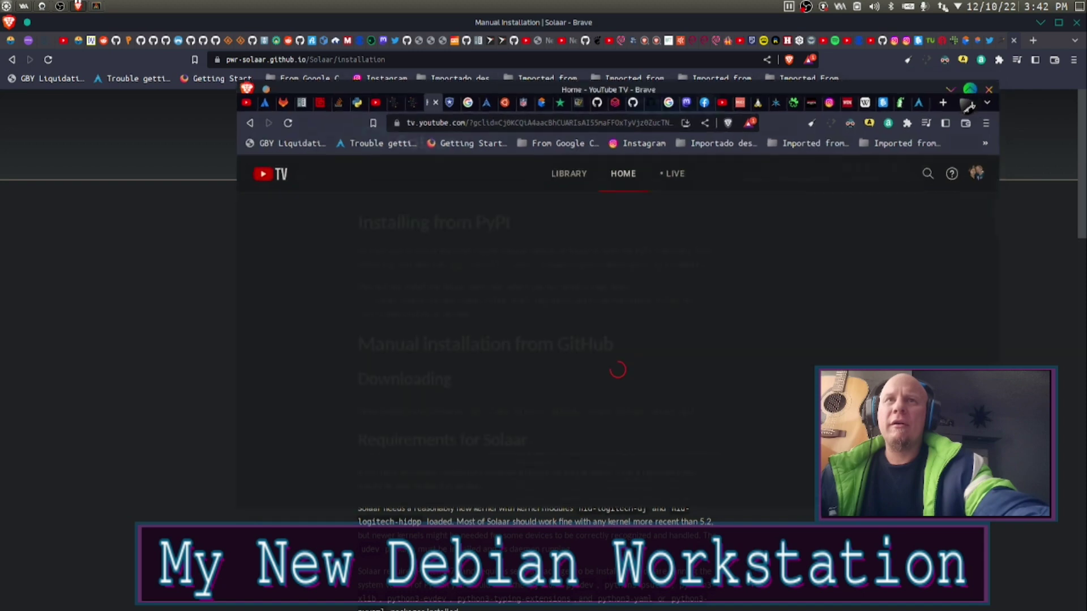
click(961, 97)
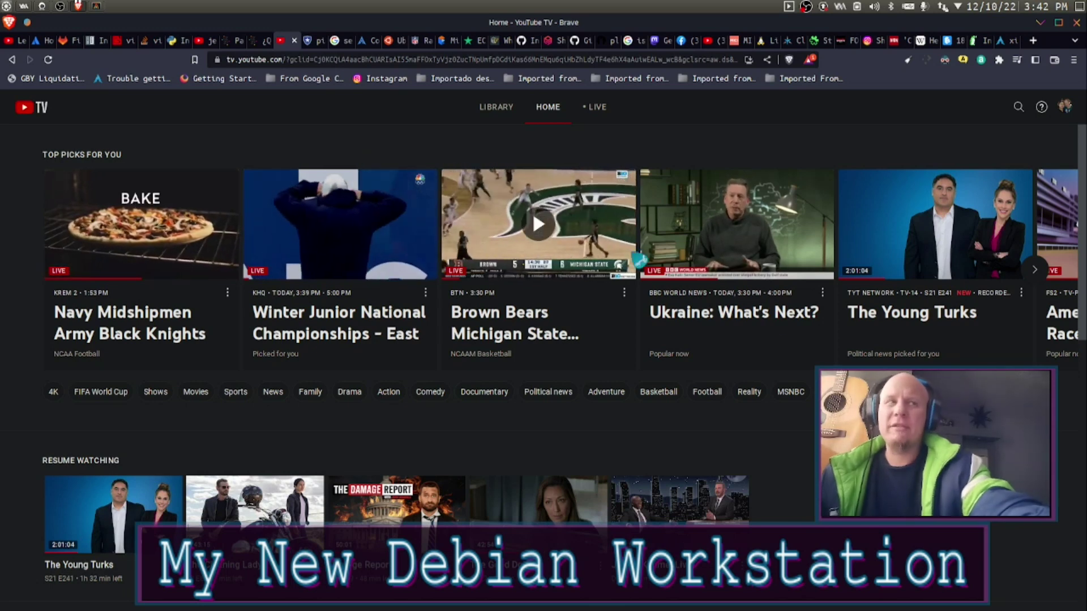
click(96, 7)
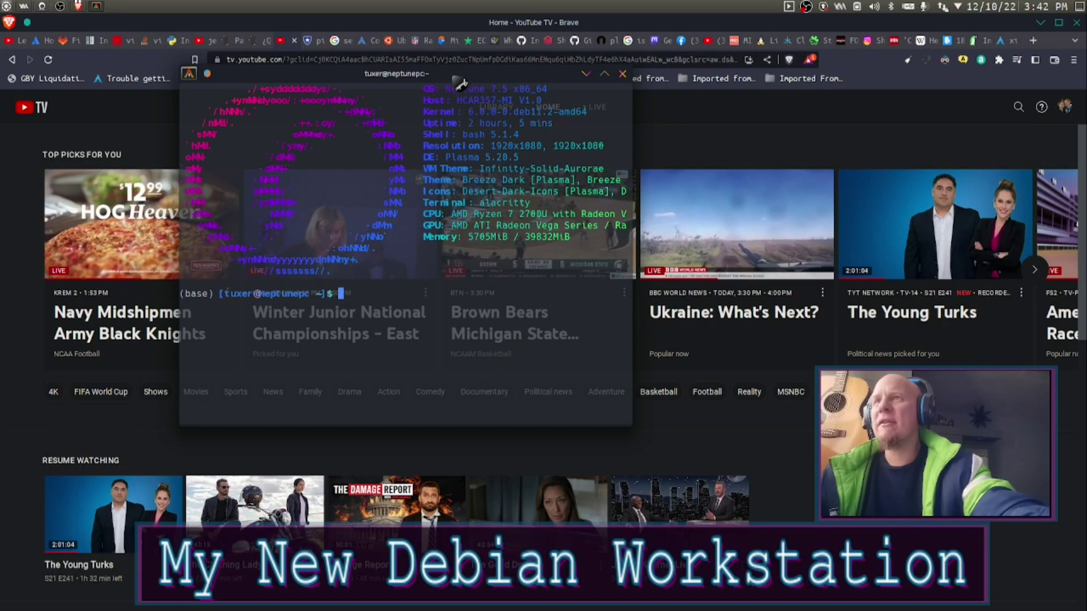
drag(460, 83, 549, 145)
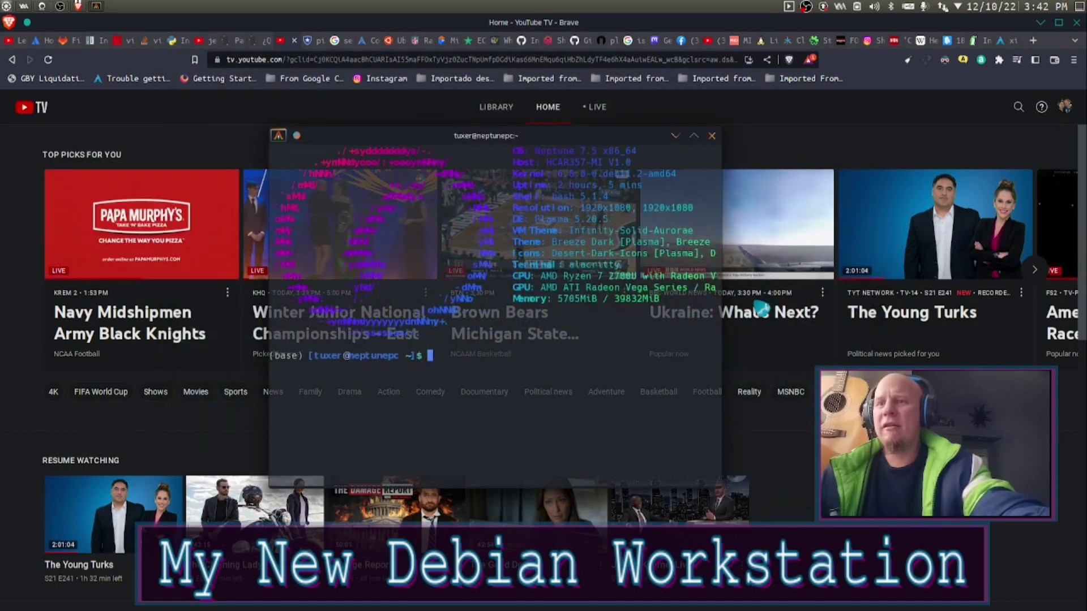
drag(589, 138, 553, 126)
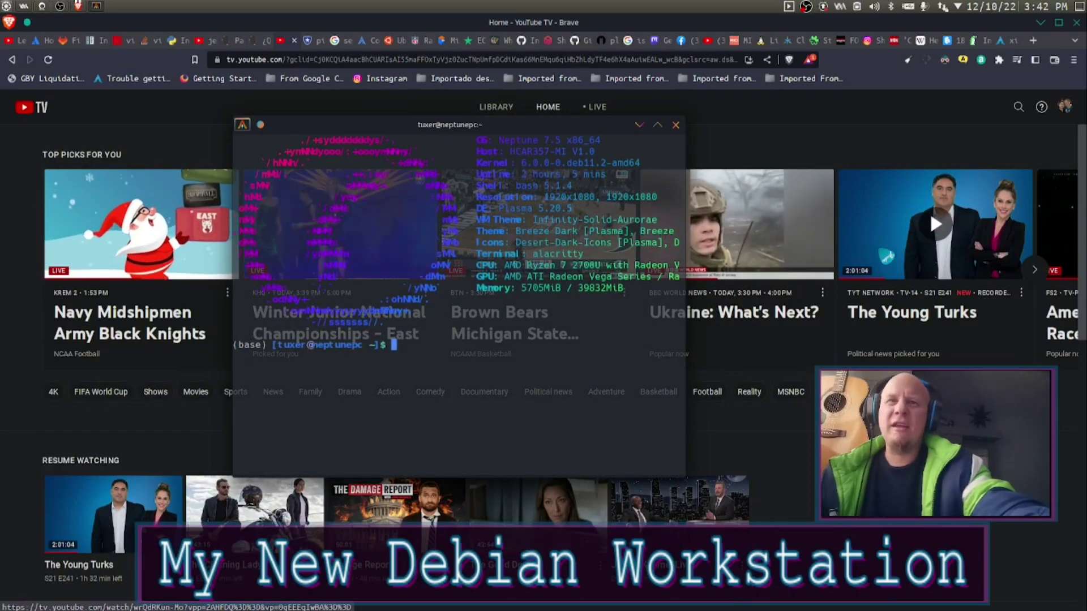
click(884, 255)
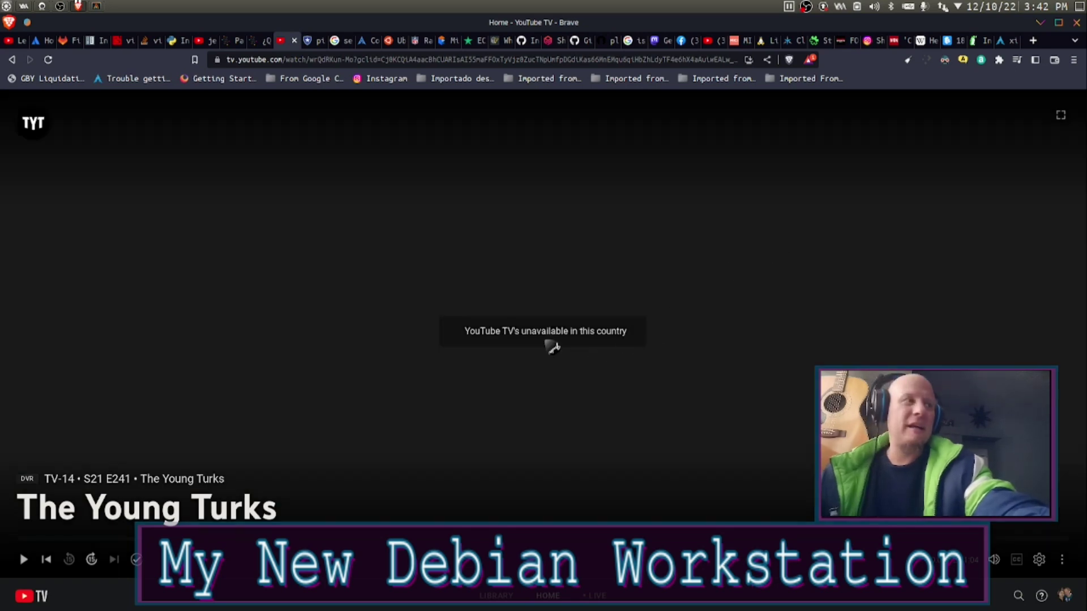
click(97, 6)
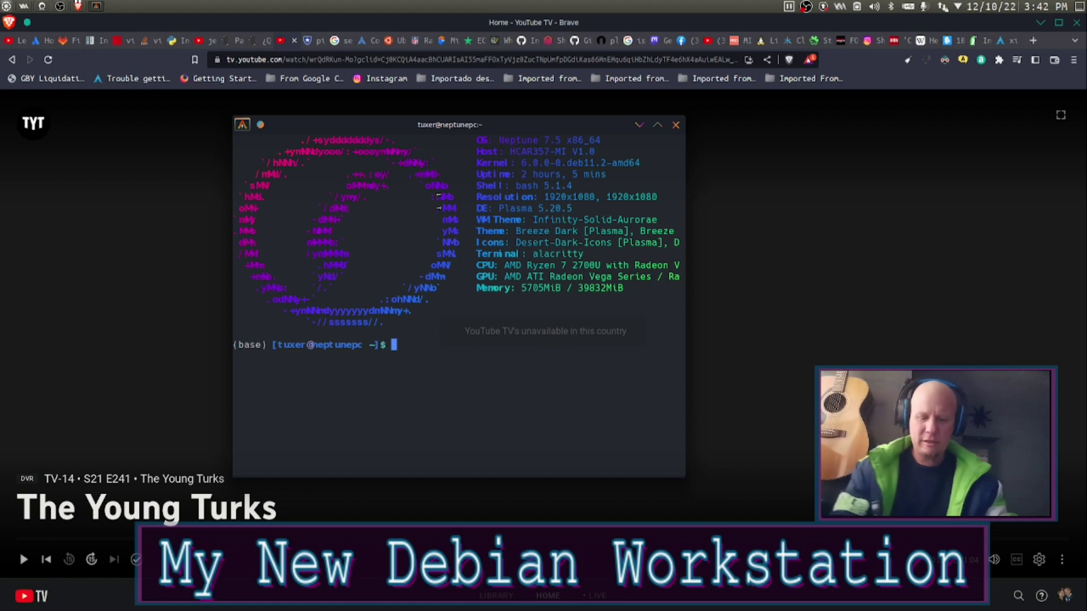
Step: Run 'nordvpn connect United_States' in the terminal to connect to United States #5483
text(nord)
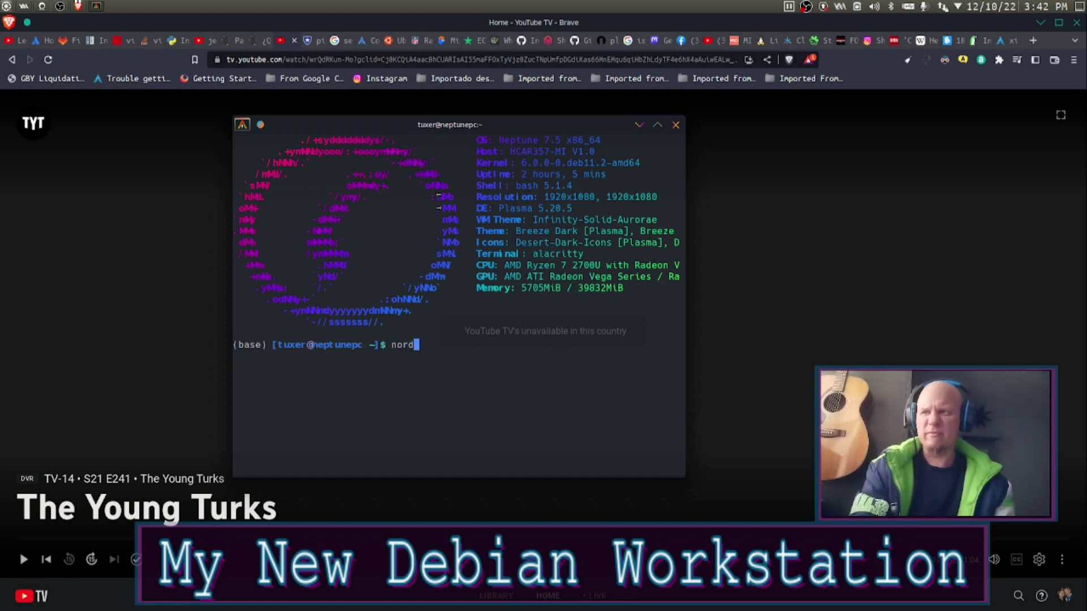
text(b)
text(pn connect)
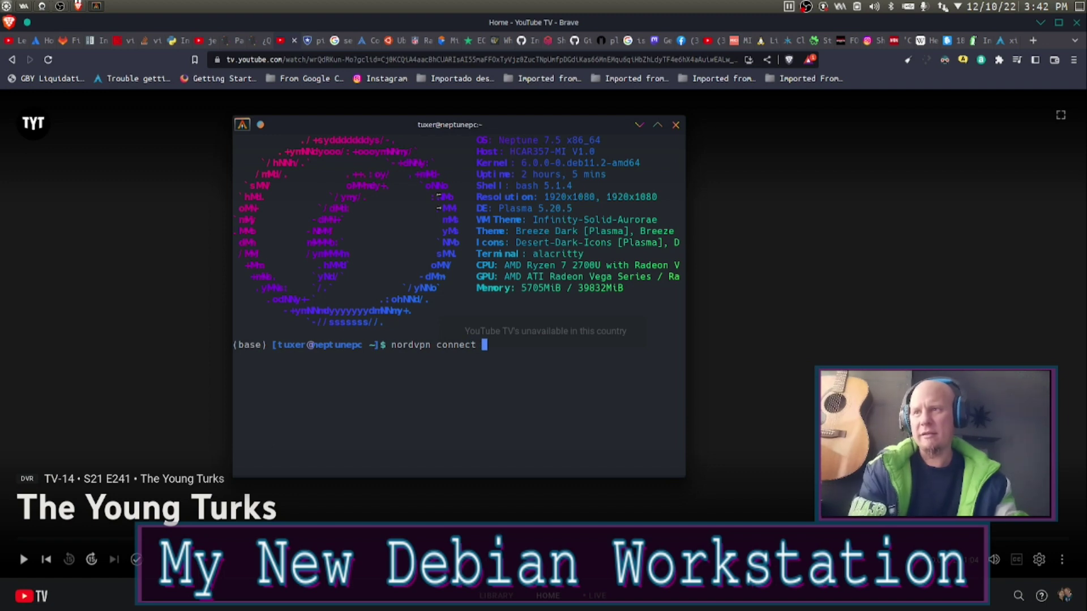
text( Unite)
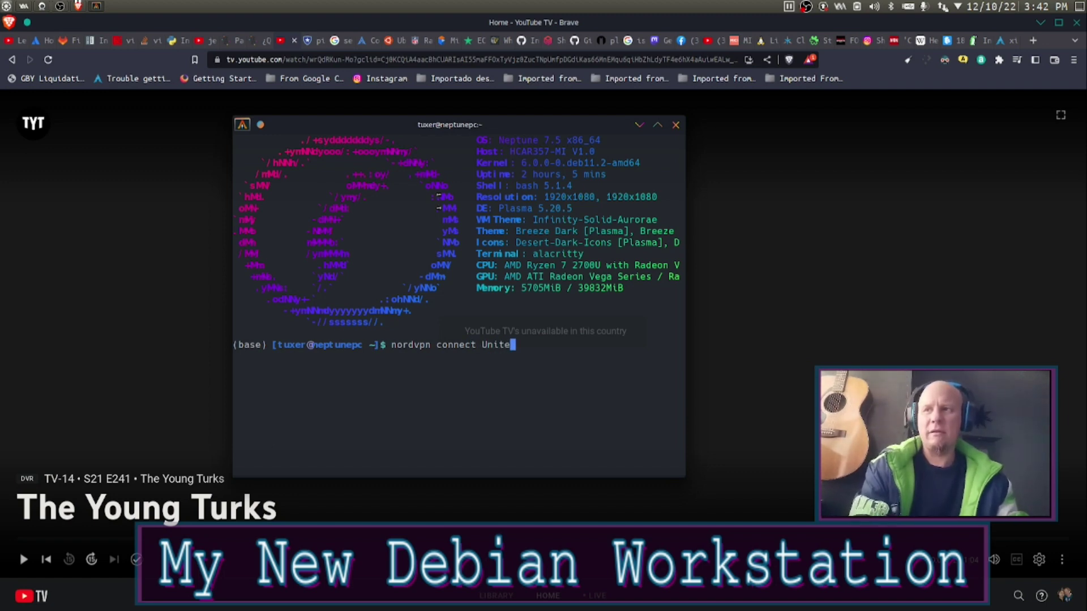
text(d_S)
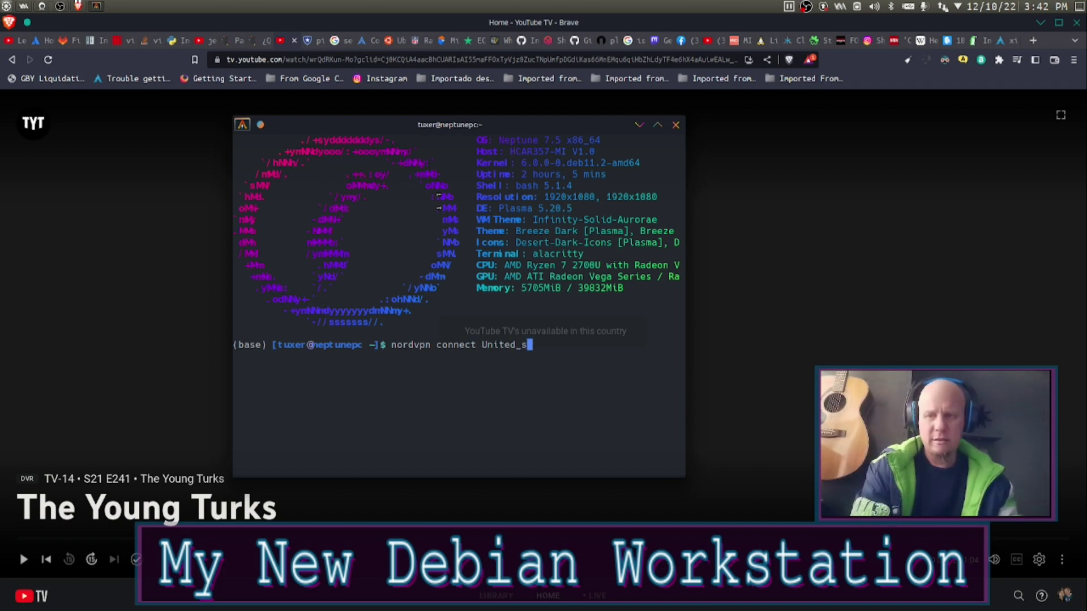
text(tates)
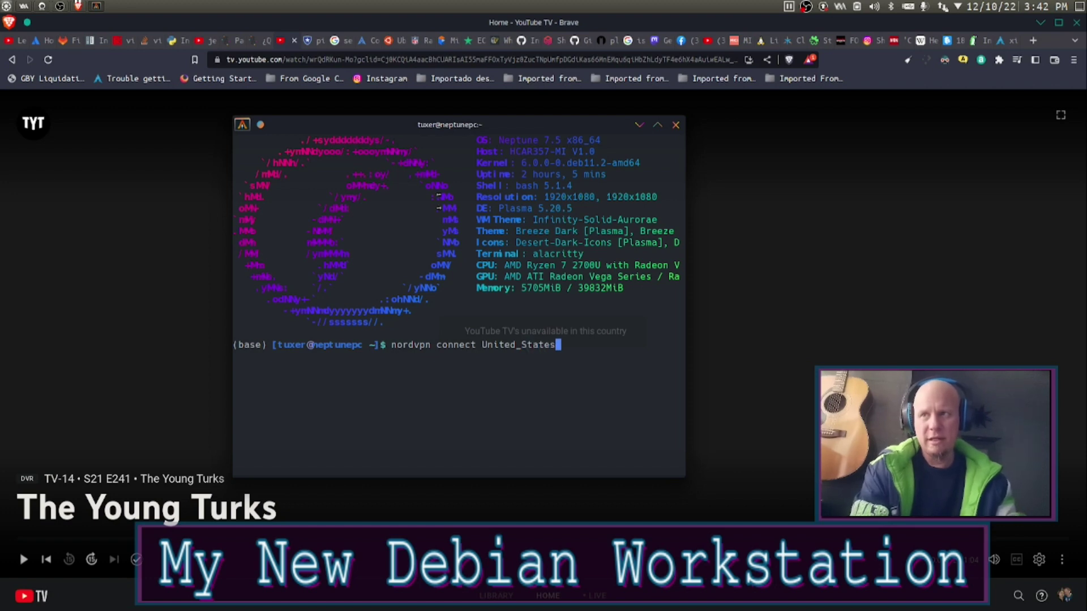
key(Return)
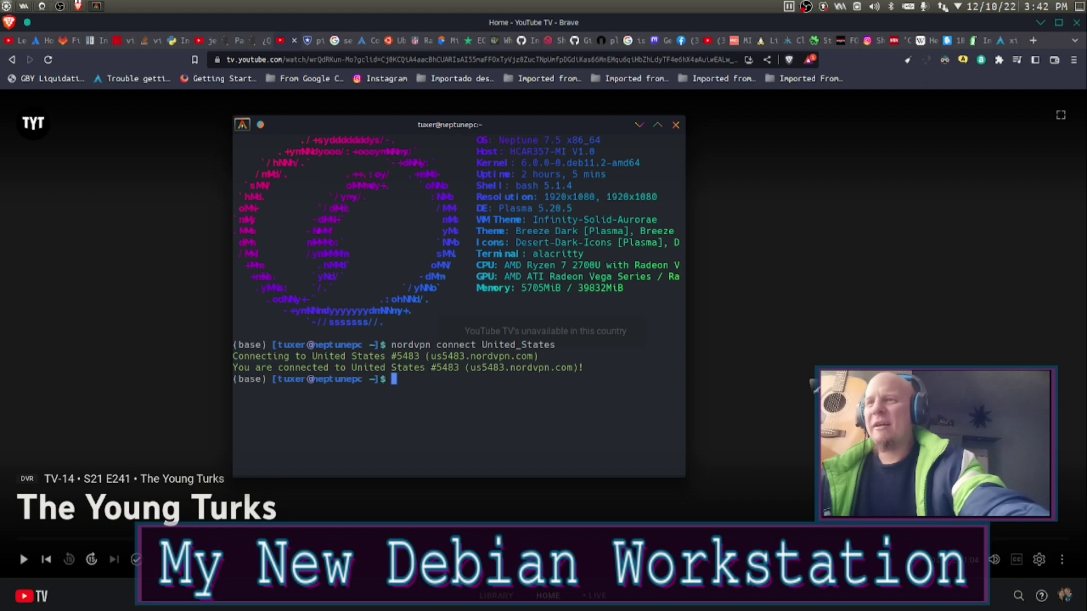
click(50, 60)
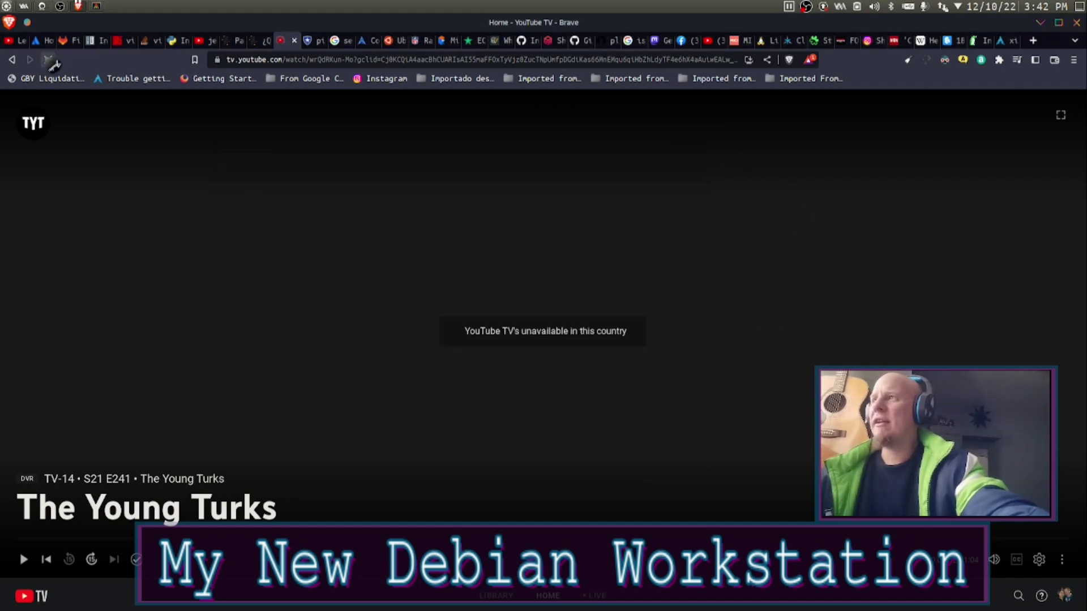
Step: Reload YouTube TV over the VPN so The Young Turks episode plays
click(49, 60)
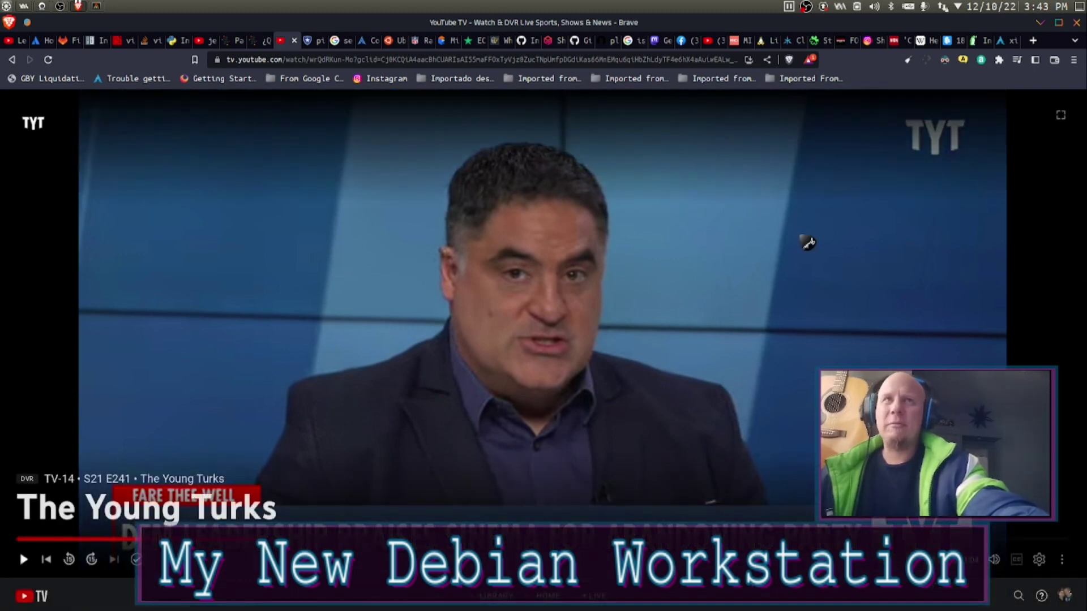
key(ctrl+F2)
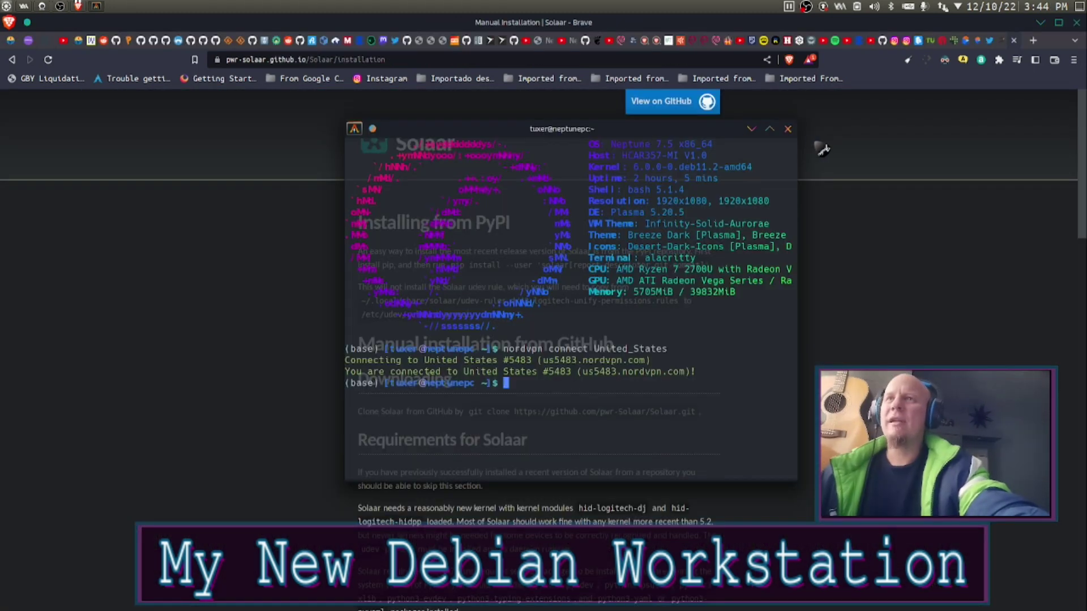
Step: Close the terminal covering the Solaar installation page and minimize Brave
click(787, 129)
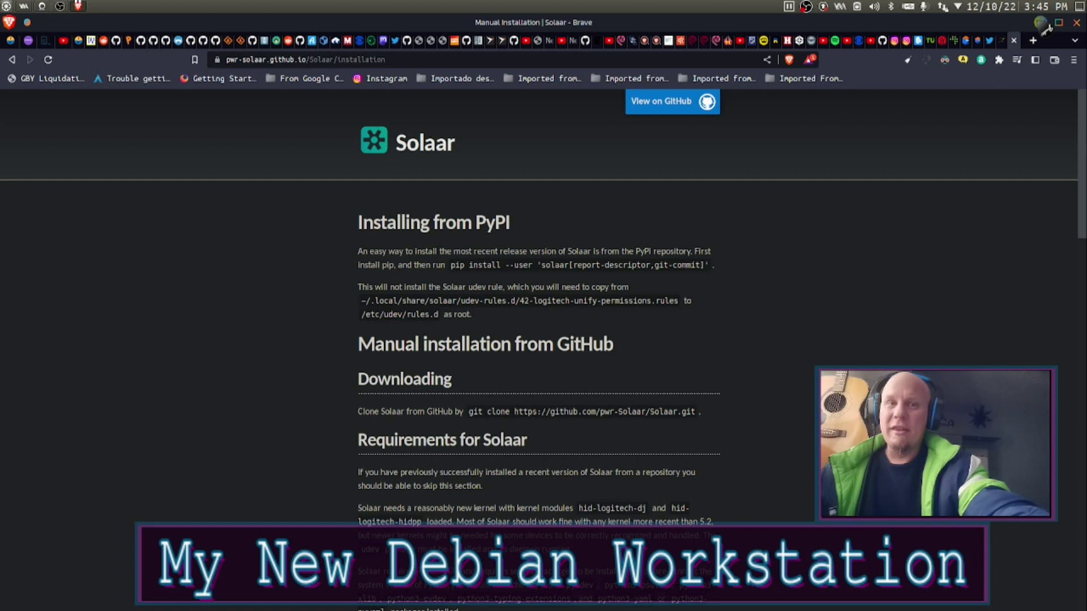
click(1041, 24)
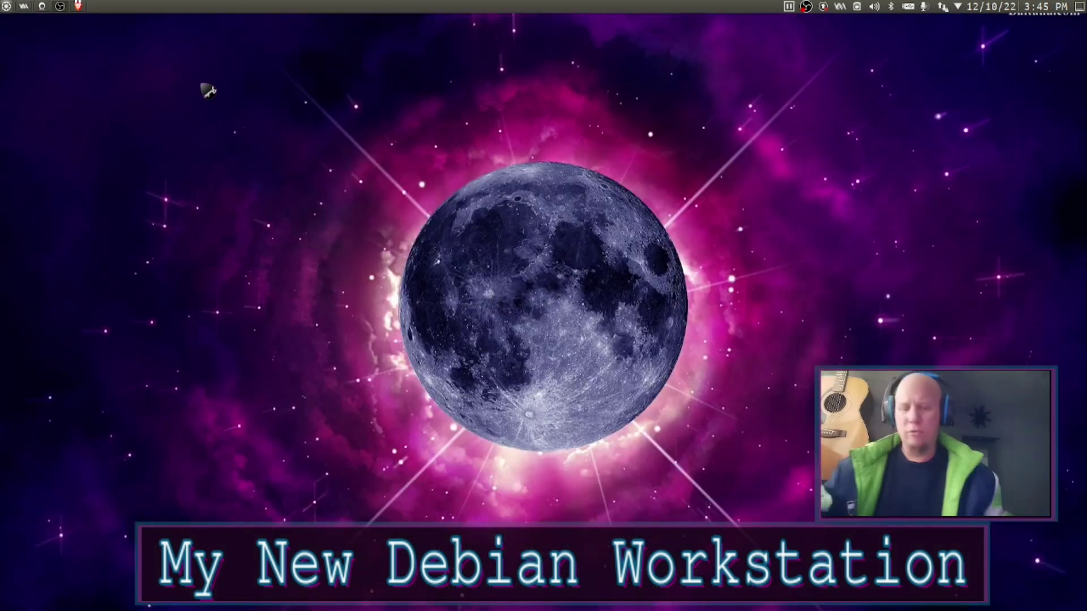
Step: Open a new Alacritty terminal with Ctrl+Alt+T and type 'brc' at the prompt
key(ctrl+alt+t)
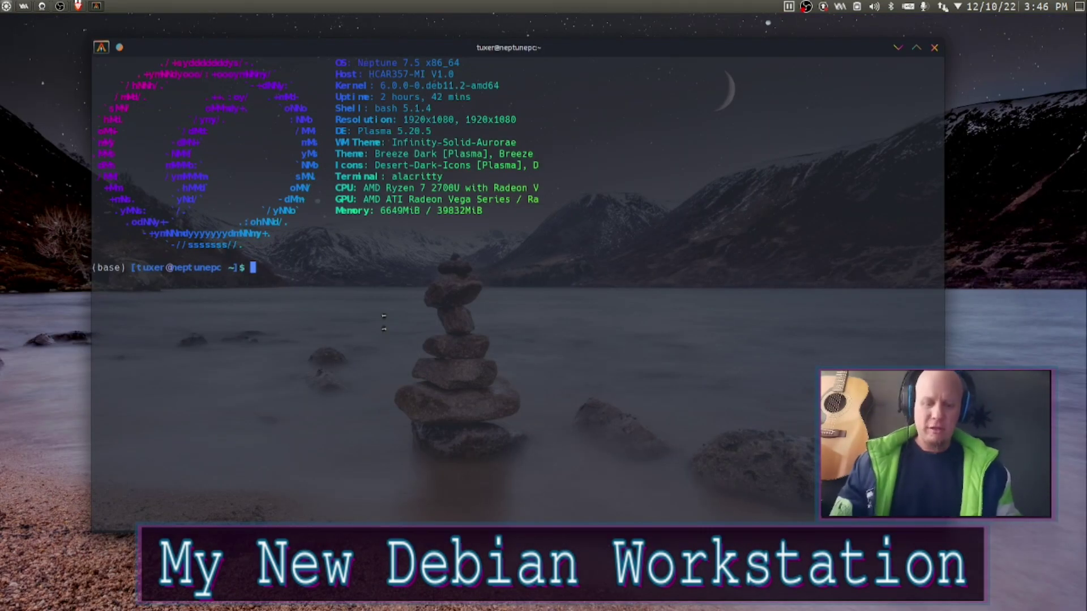
text(brc)
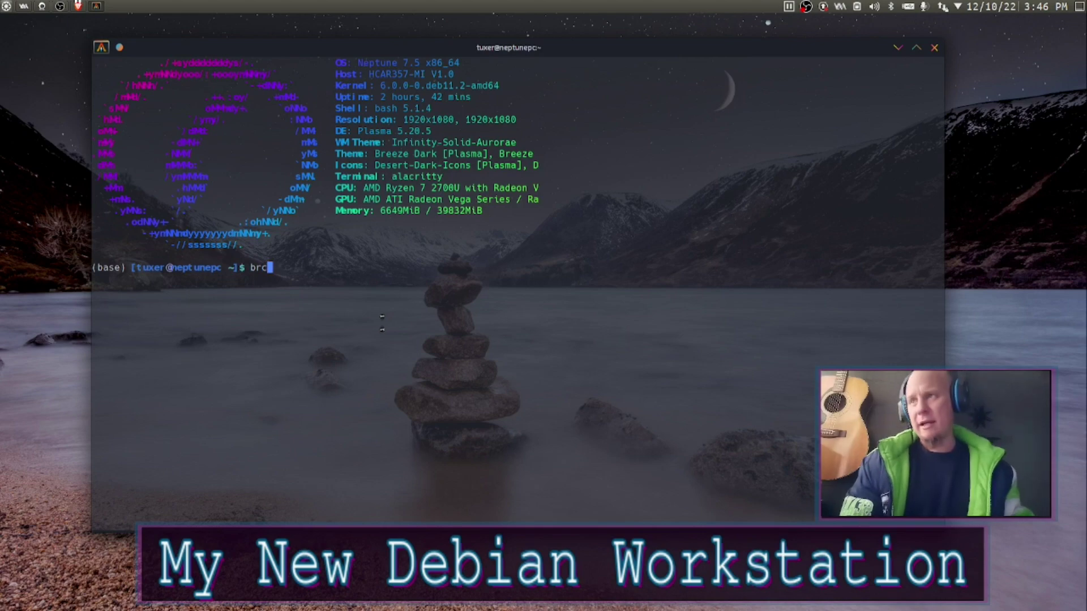
Step: Open .bashrc in Neovim with the brc shortcut and read down past the shopt settings to its alias sections
key(Return)
key(j)
key(j)
key(j)
key(j)
key(j)
key(j)
key(j)
key(j)
key(j)
key(j)
key(j)
key(j)
key(j)
key(j)
key(j)
key(j)
key(j)
key(j)
key(j)
key(j)
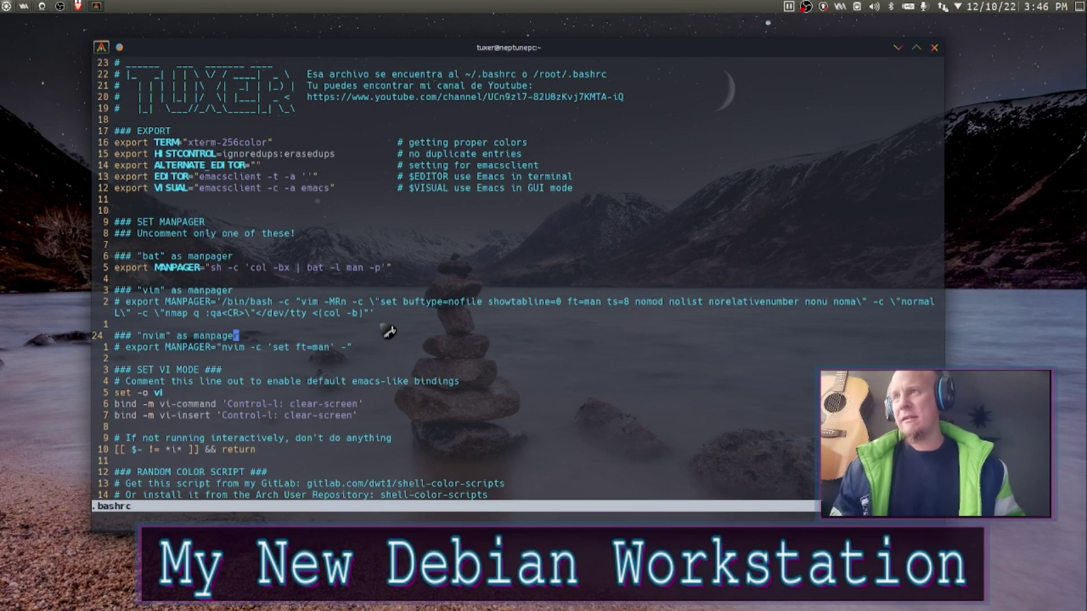
key(j)
key(j)
key(j)
key(j)
key(j)
key(j)
key(j)
key(j)
key(j)
key(j)
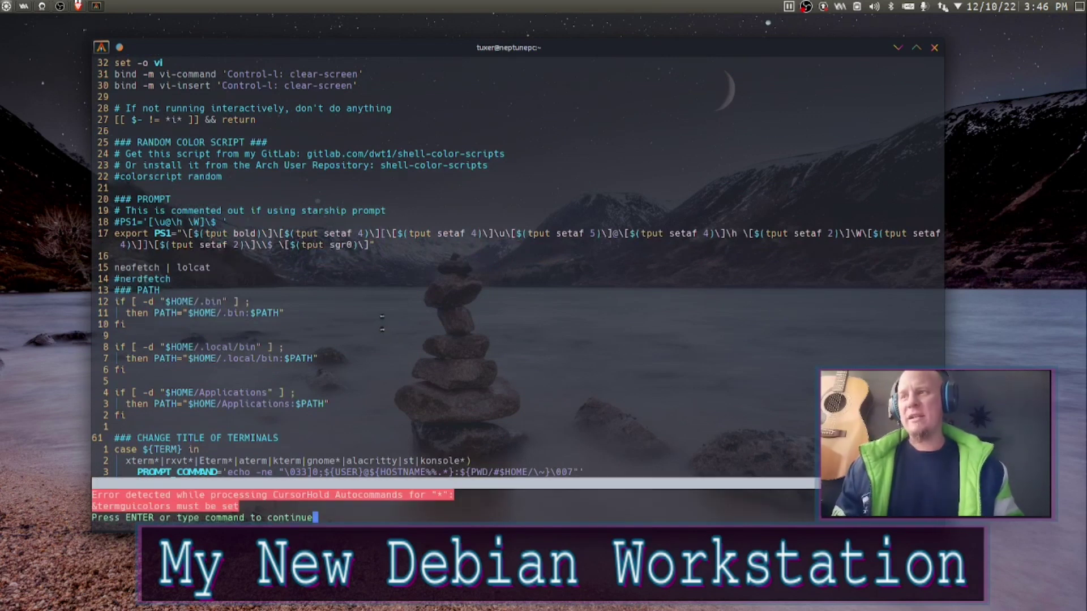
key(j)
key(j)
key(j)
key(j)
key(j)
key(j)
key(j)
key(j)
key(j)
key(j)
key(j)
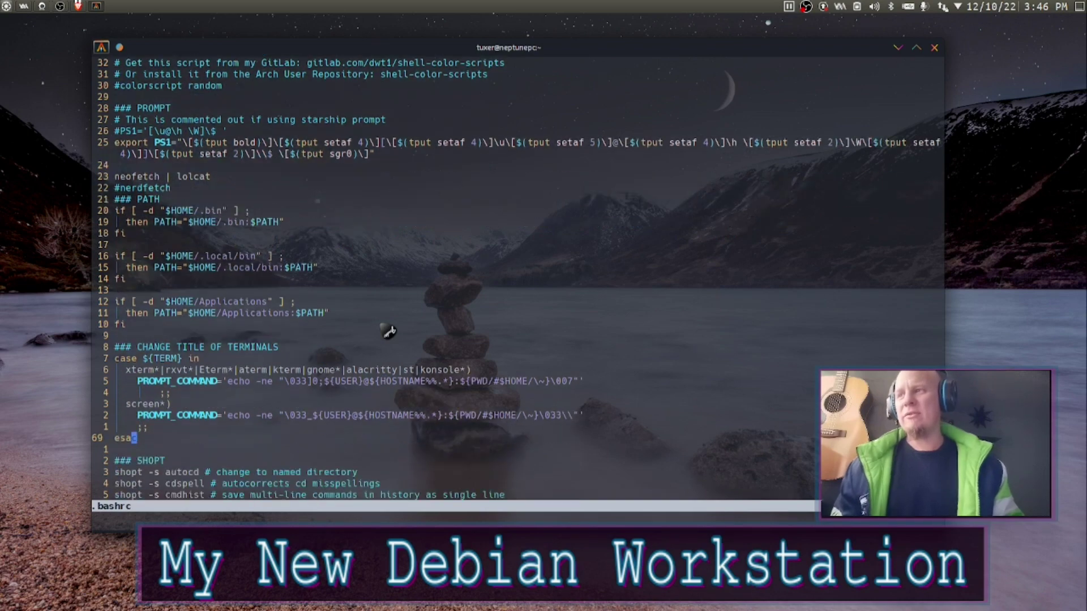
key(j)
key(j)
key(j)
key(j)
key(j)
key(j)
key(j)
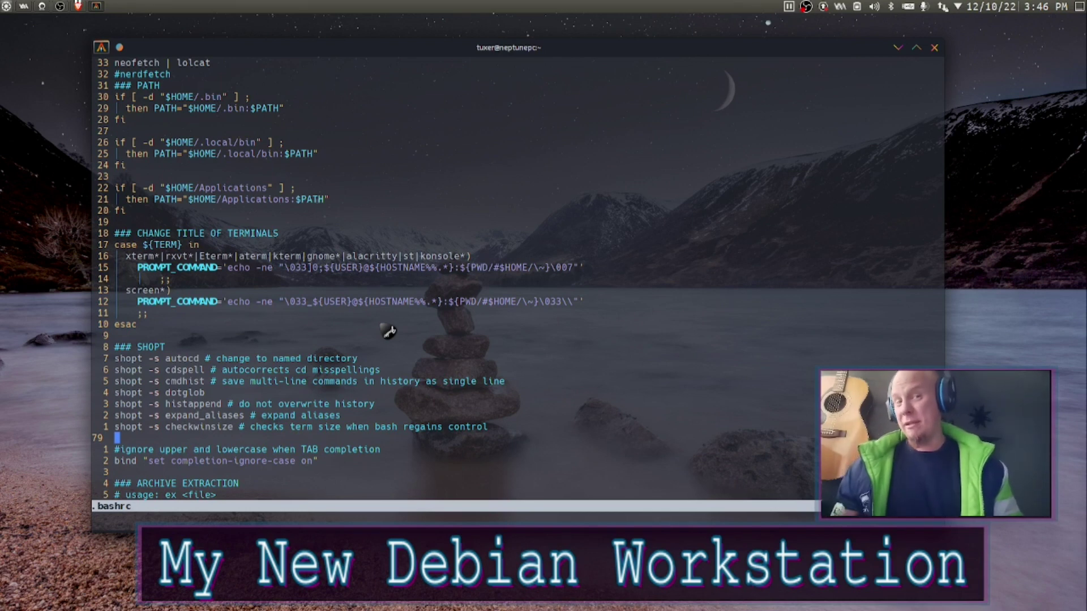
scroll(388, 331, down, 20)
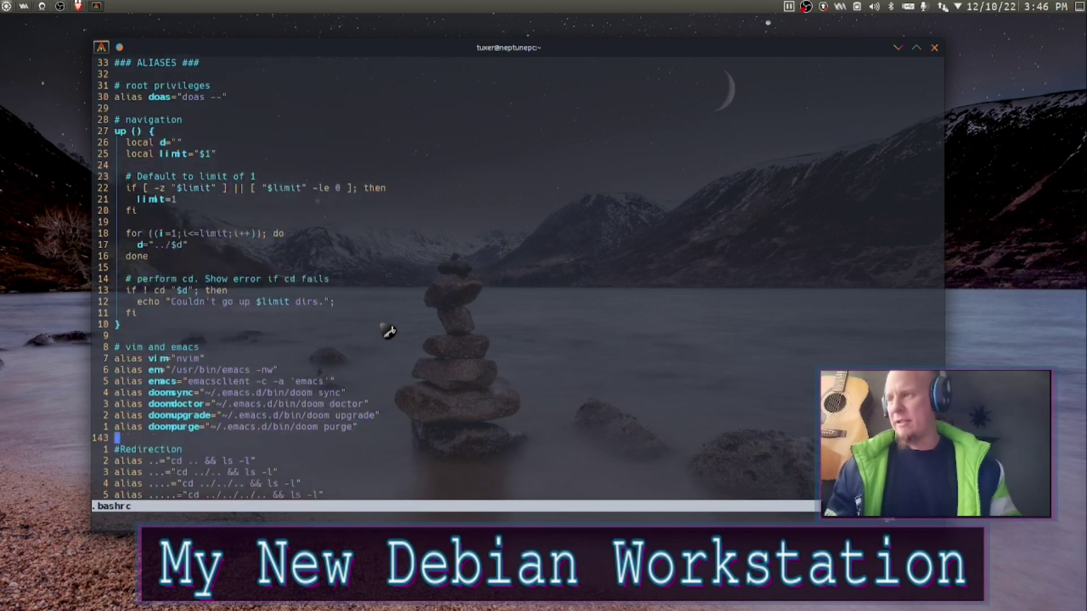
scroll(389, 331, down, 8)
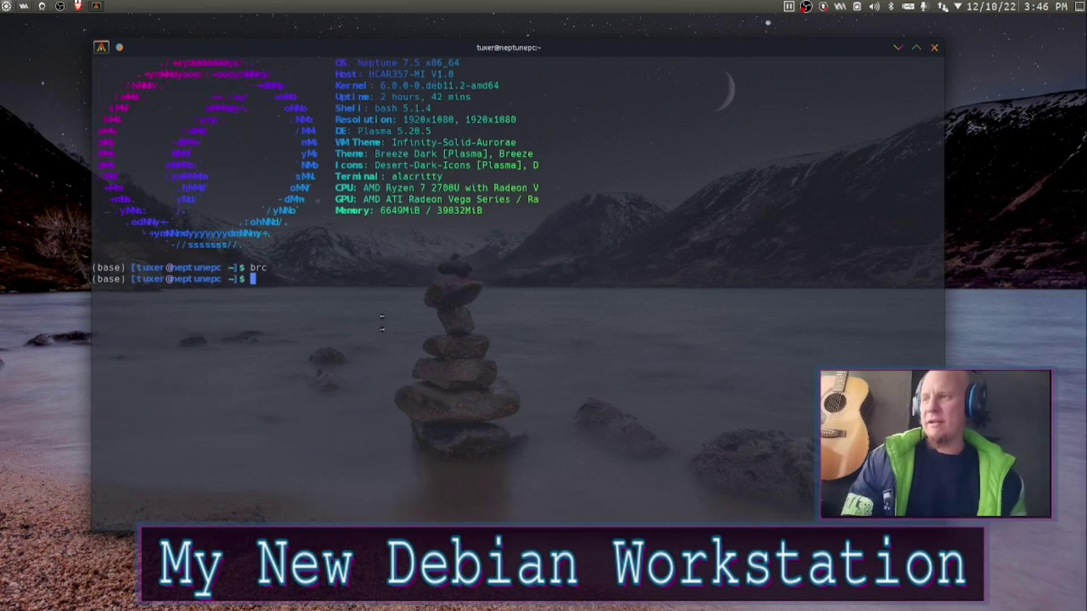
Step: List the dmenu scripts with de and launch the ./dir folder-picker script
text(de)
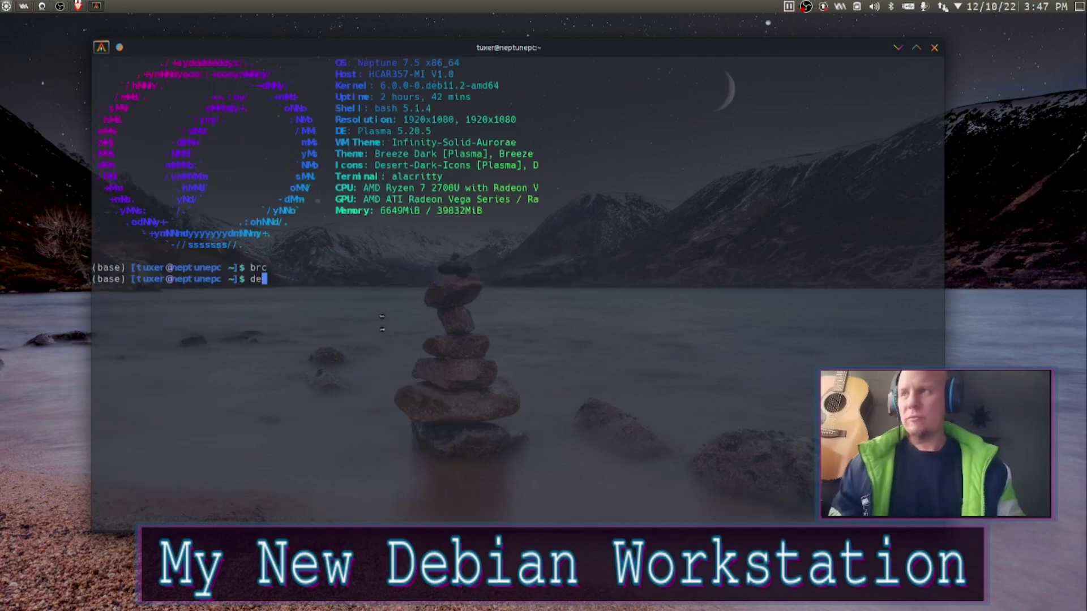
key(Return)
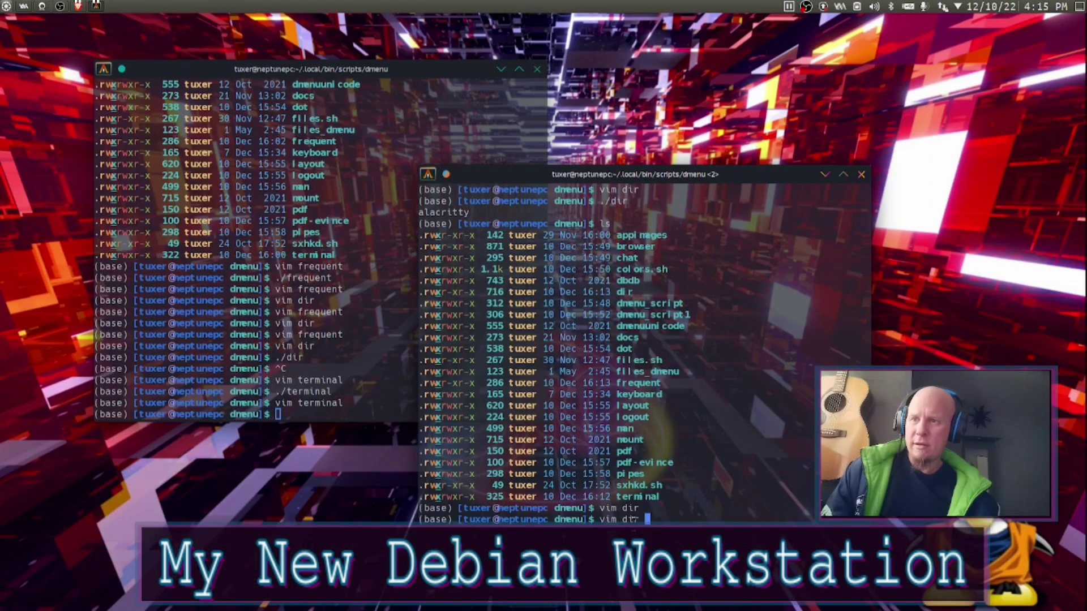
text(./dir)
key(Return)
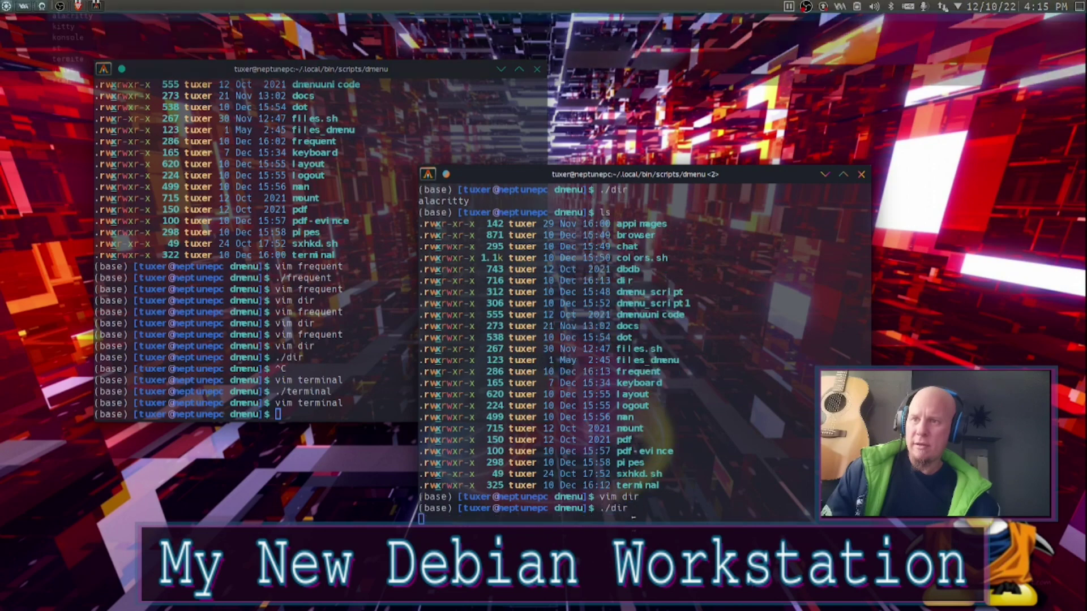
Step: Pick alacritty and the Dmenu folder, then list that folder's contents in the new terminal
key(Return)
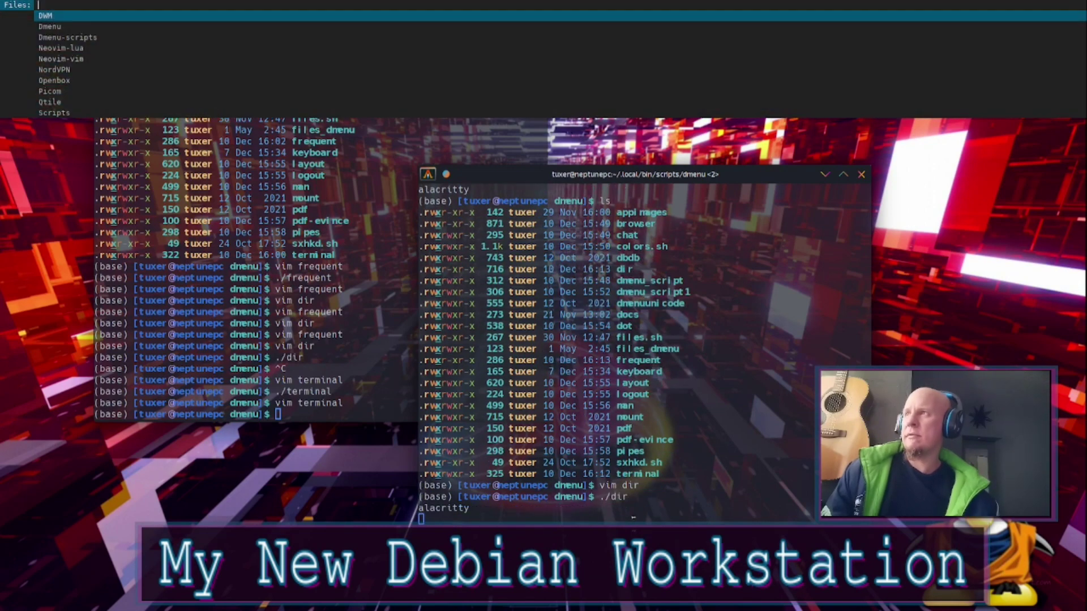
key(Down)
key(Return)
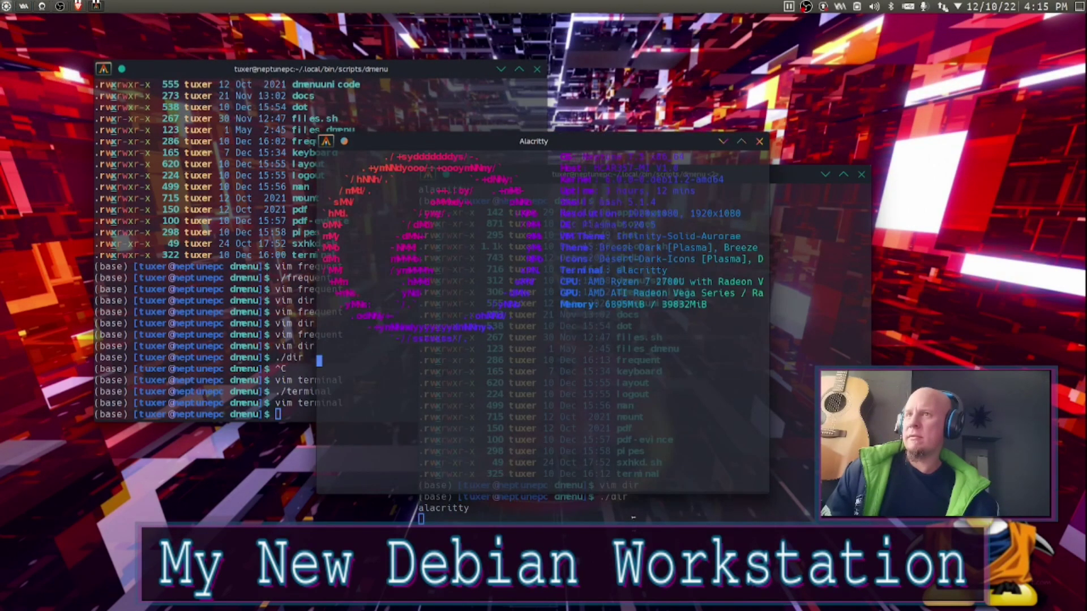
text(ls)
key(Return)
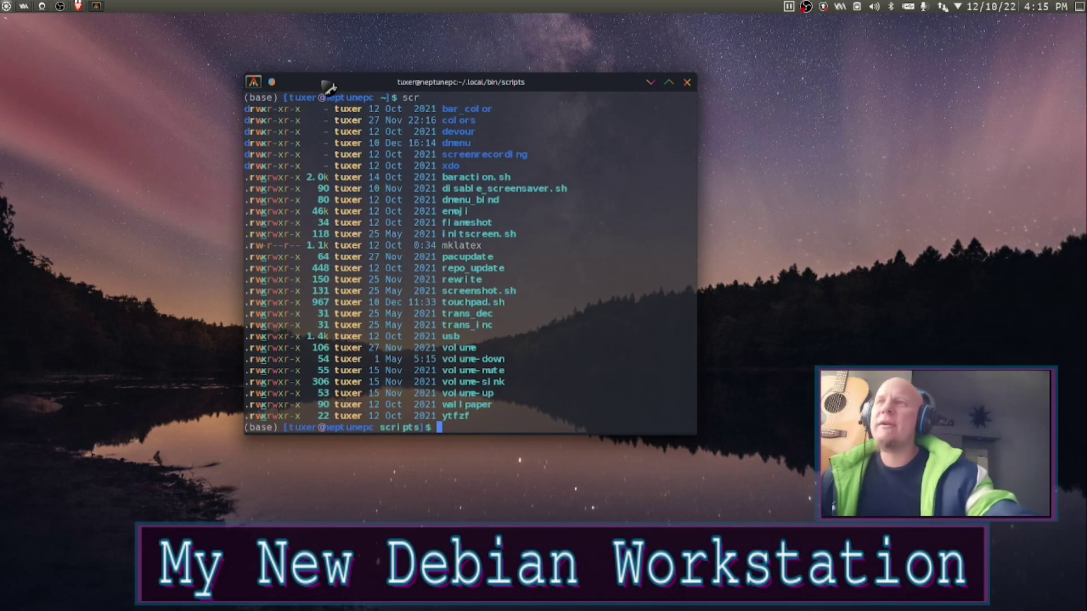
Step: Scroll through the ~/Documents listing, from computer_science and songs down to phrases.md
scroll(548, 326, up, 6)
scroll(548, 326, down, 4)
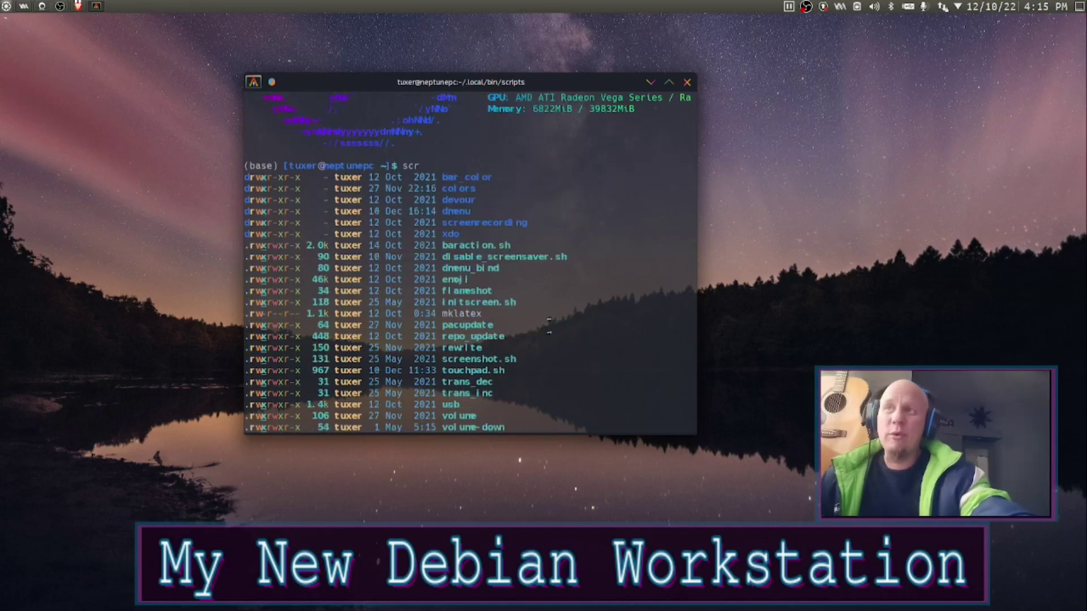
scroll(549, 326, down, 2)
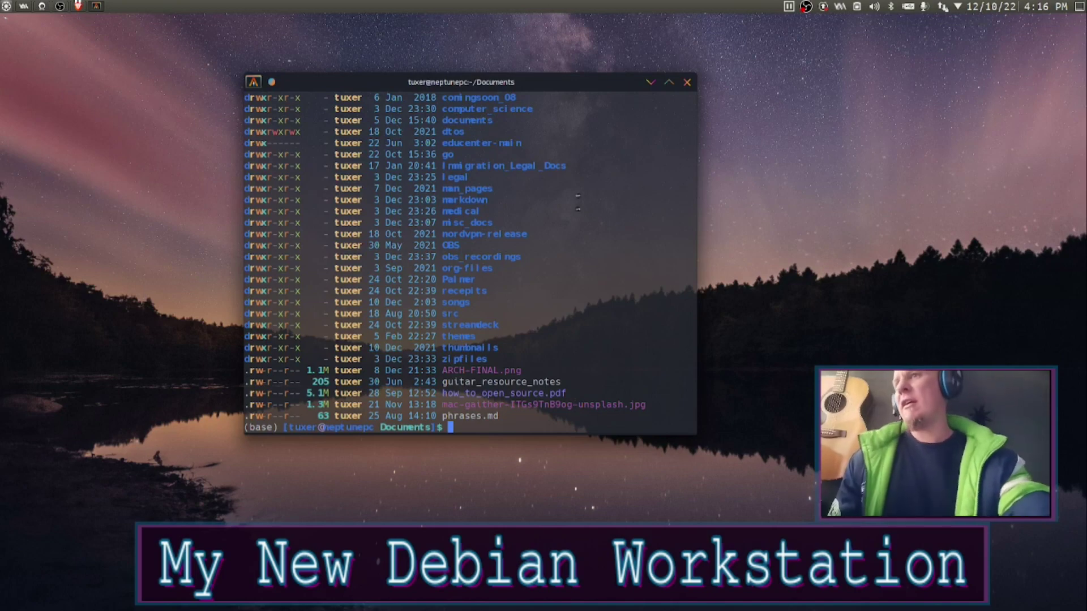
scroll(478, 234, up, 4)
scroll(478, 236, down, 3)
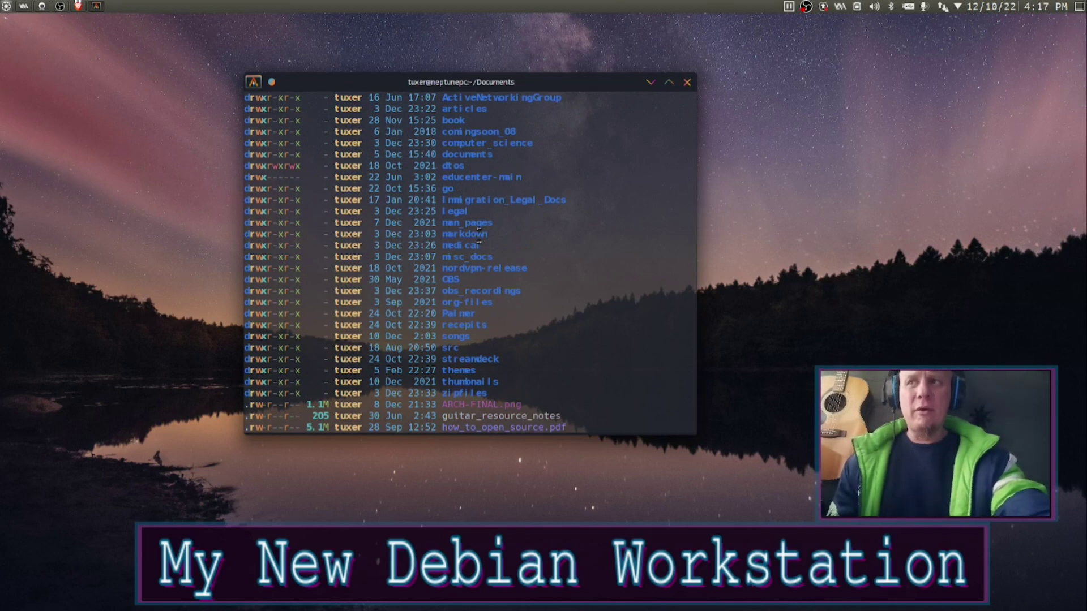
scroll(478, 234, down, 1)
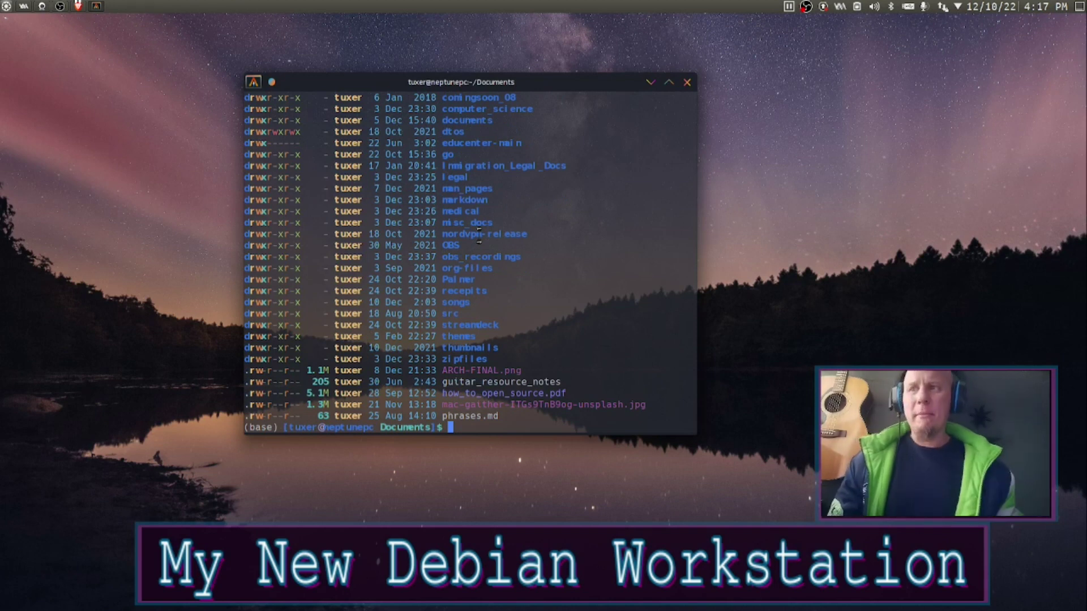
Step: Open the ~/Documents/markdown folder in Neovim's file browser with vim mar
text(vim mar)
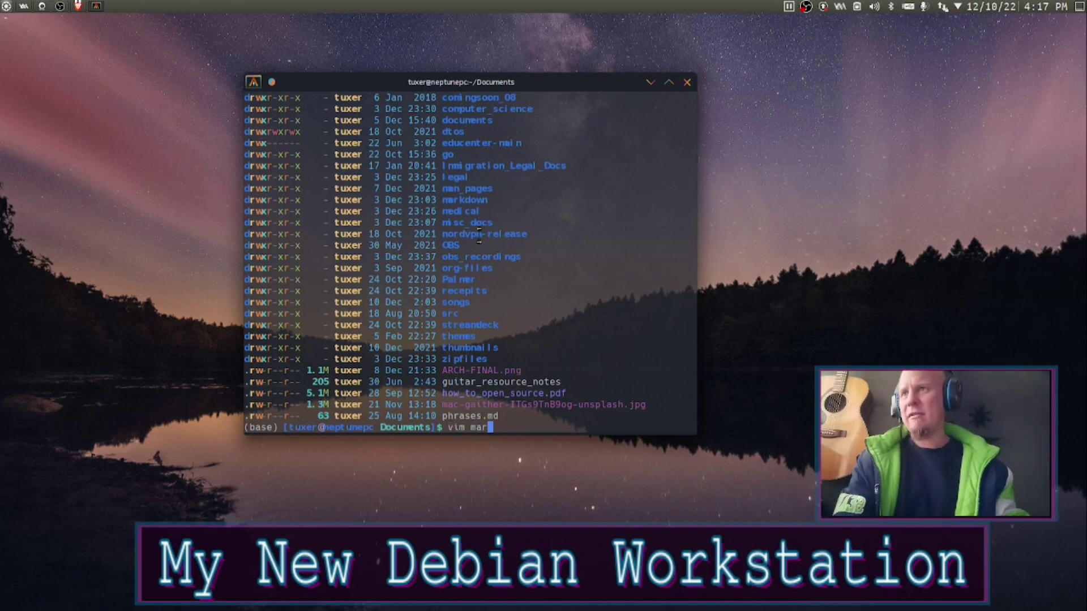
key(Tab)
key(Return)
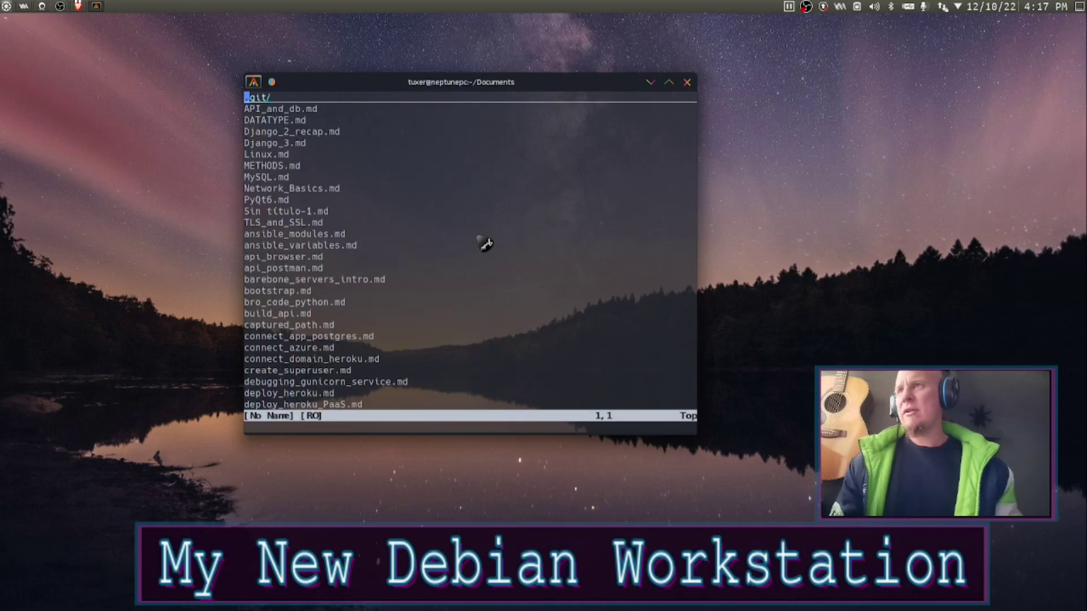
Step: Move down the file list and open api_browser.md, dismissing the error prompt
key(j)
key(j)
key(j)
key(j)
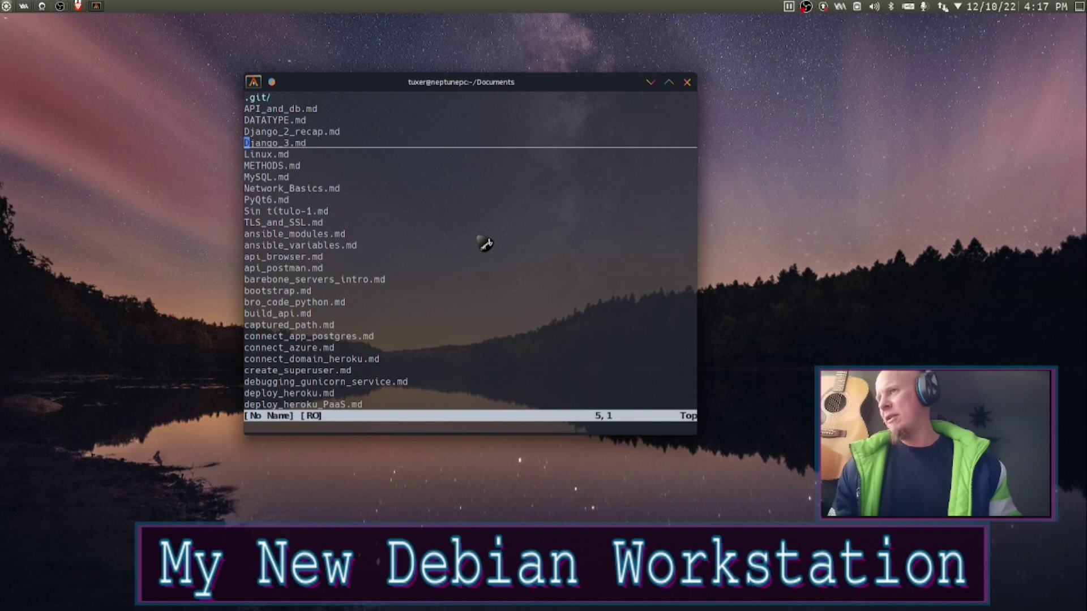
key(j)
key(j)
key(j)
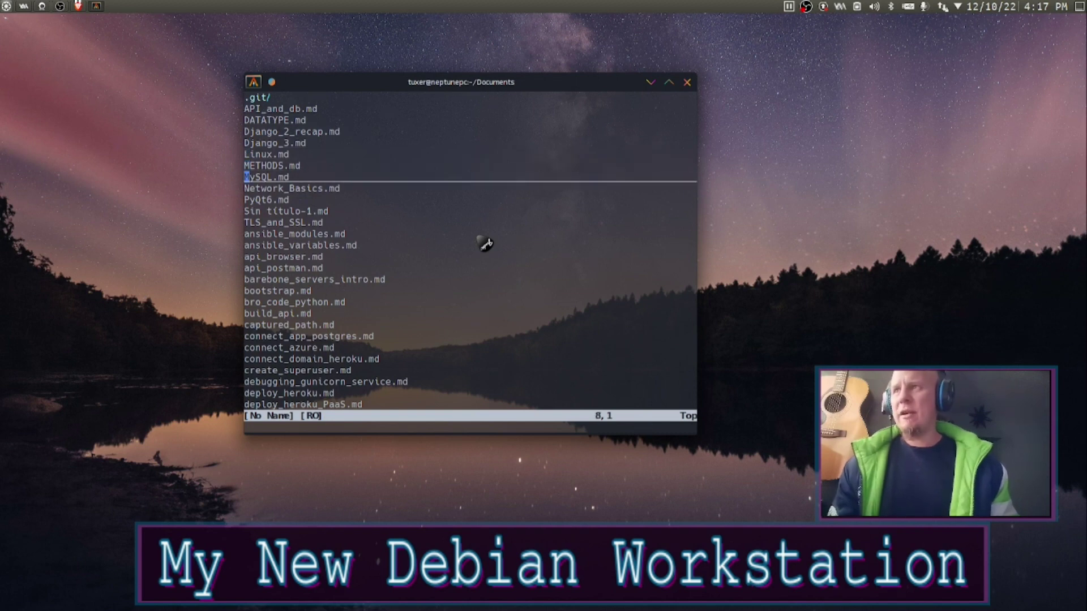
key(j)
key(j)
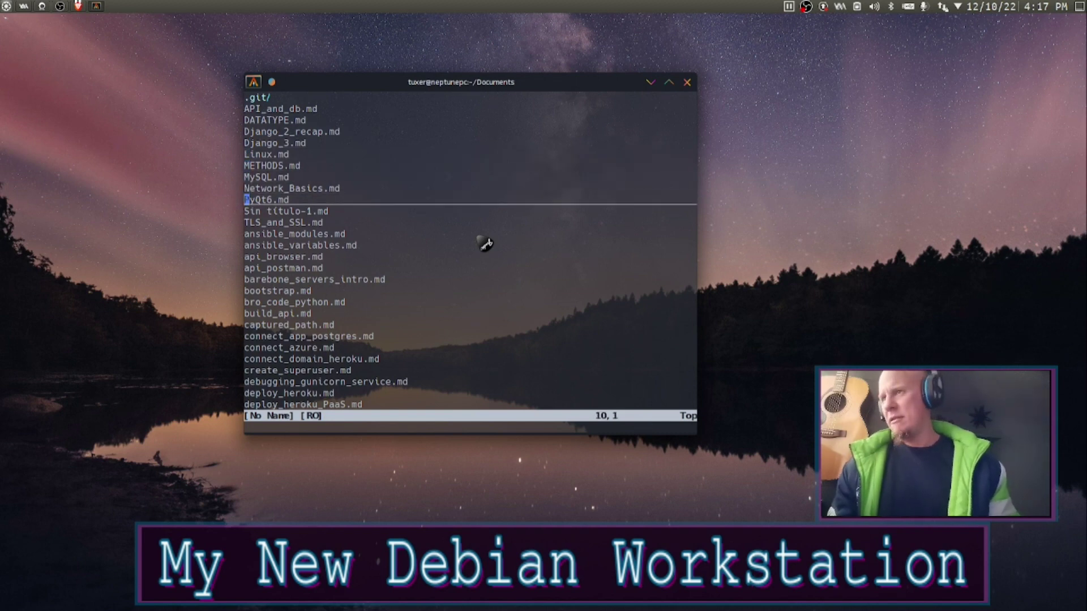
key(j)
key(j)
key(j)
key(j)
key(j)
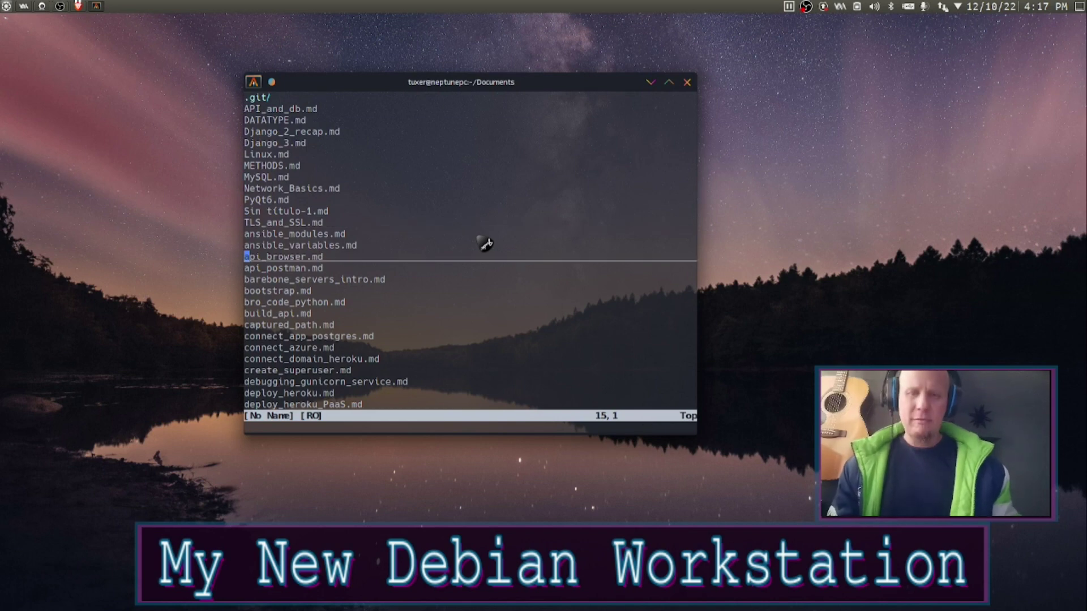
key(Return)
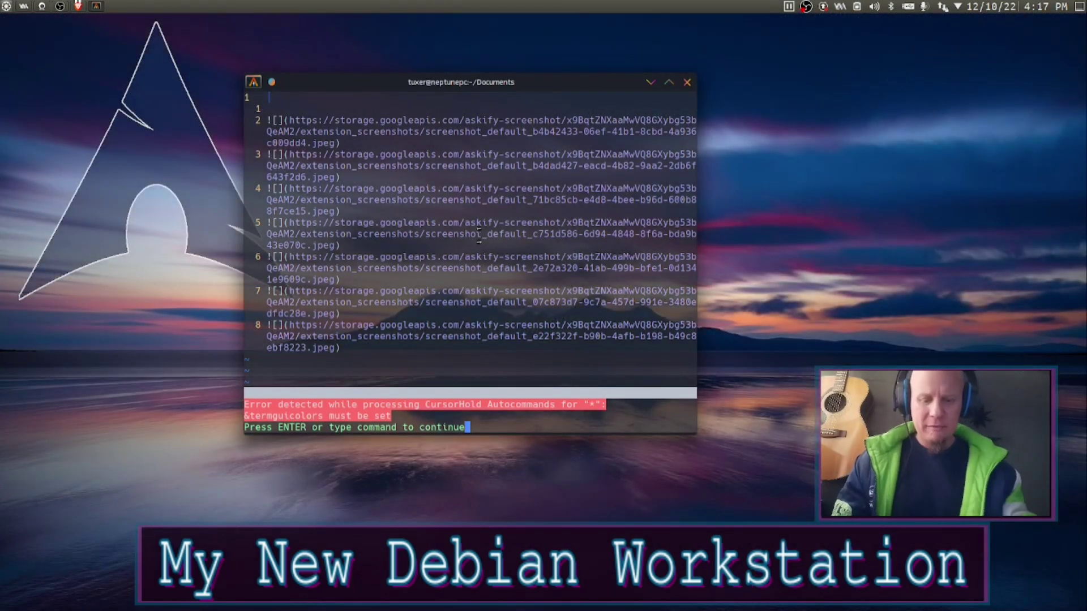
key(Return)
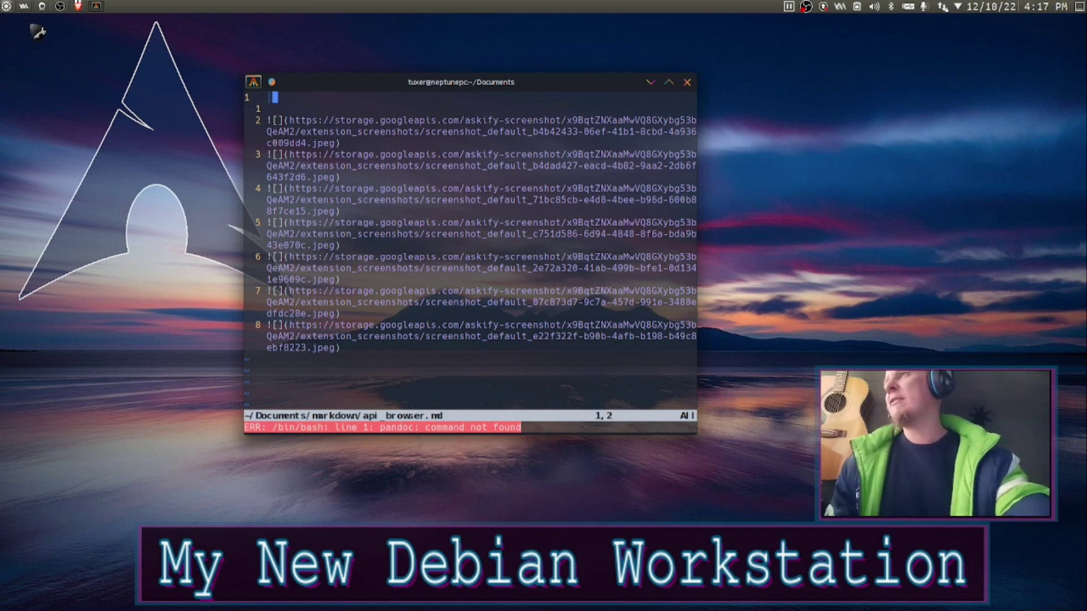
Step: Close the api_browser.md note and return to the shell with :q
click(507, 257)
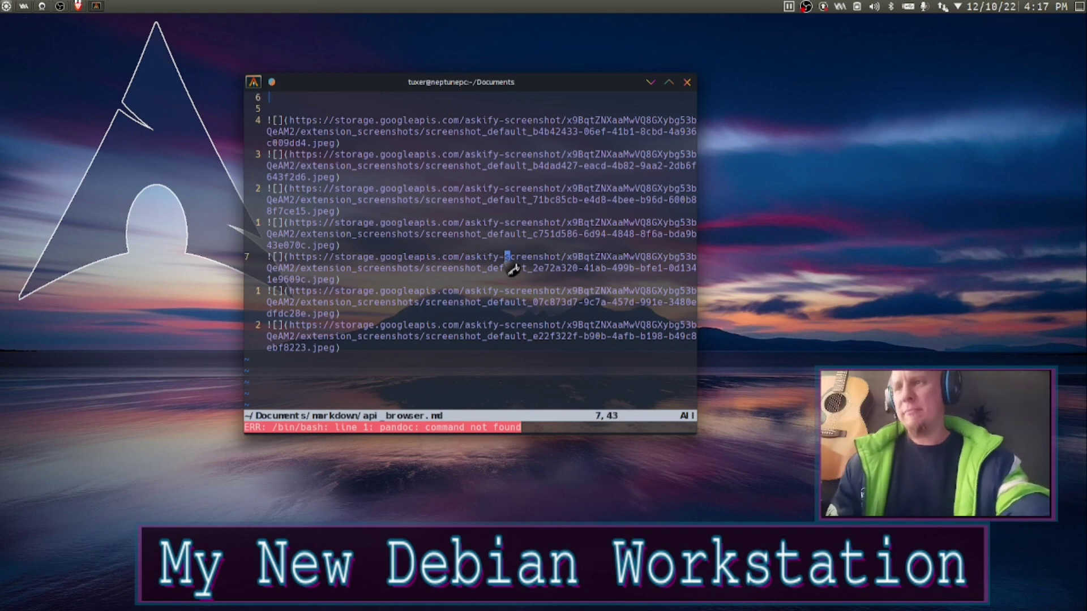
text(:q)
key(Return)
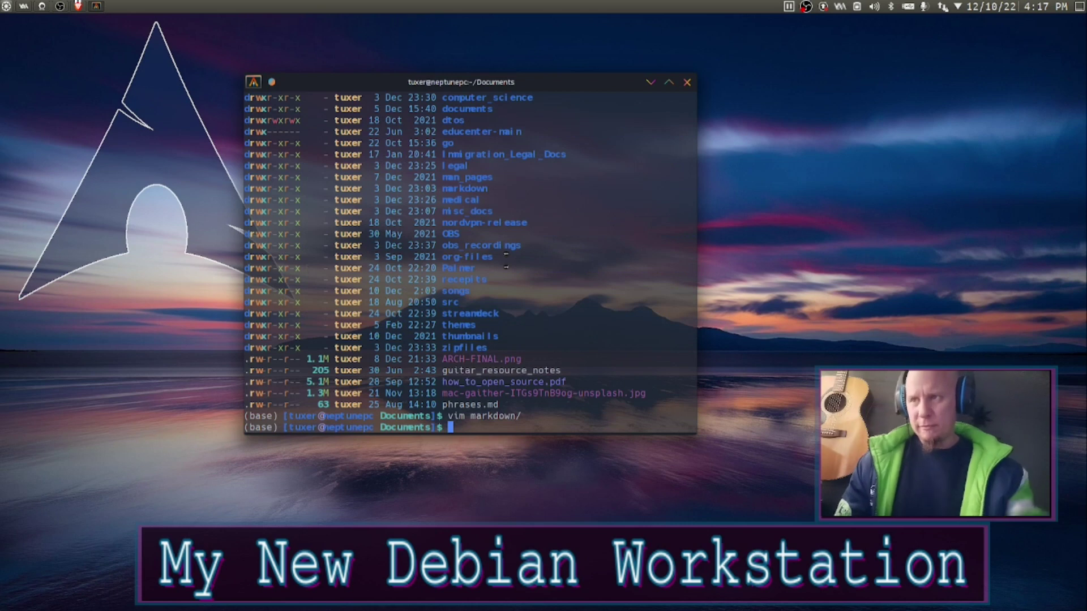
Step: Start installing pandoc with ai pandoc, up to the sudo password request
text(ai pandoc)
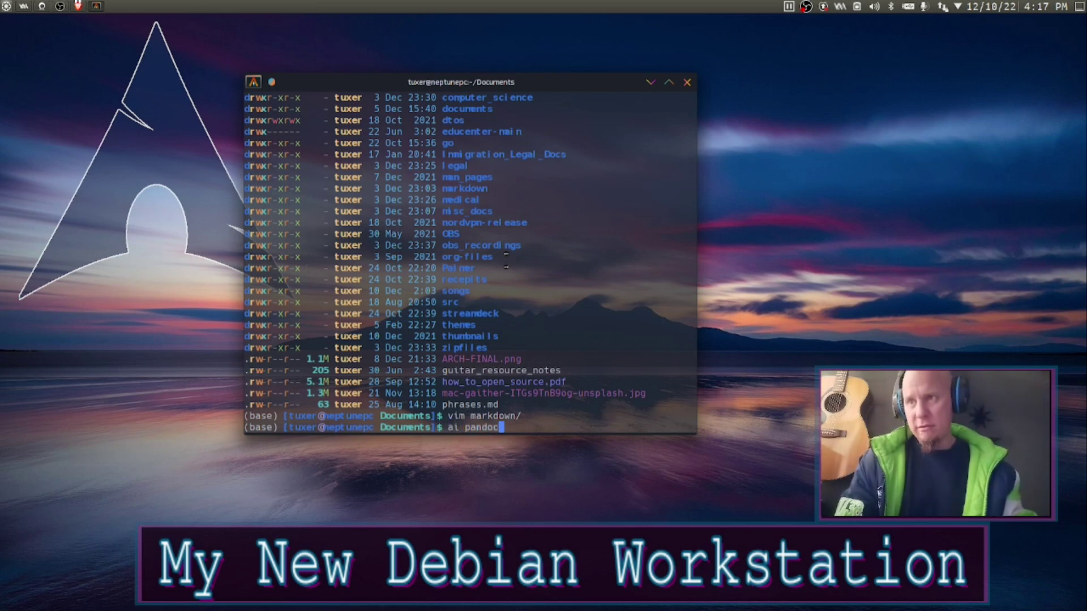
key(Return)
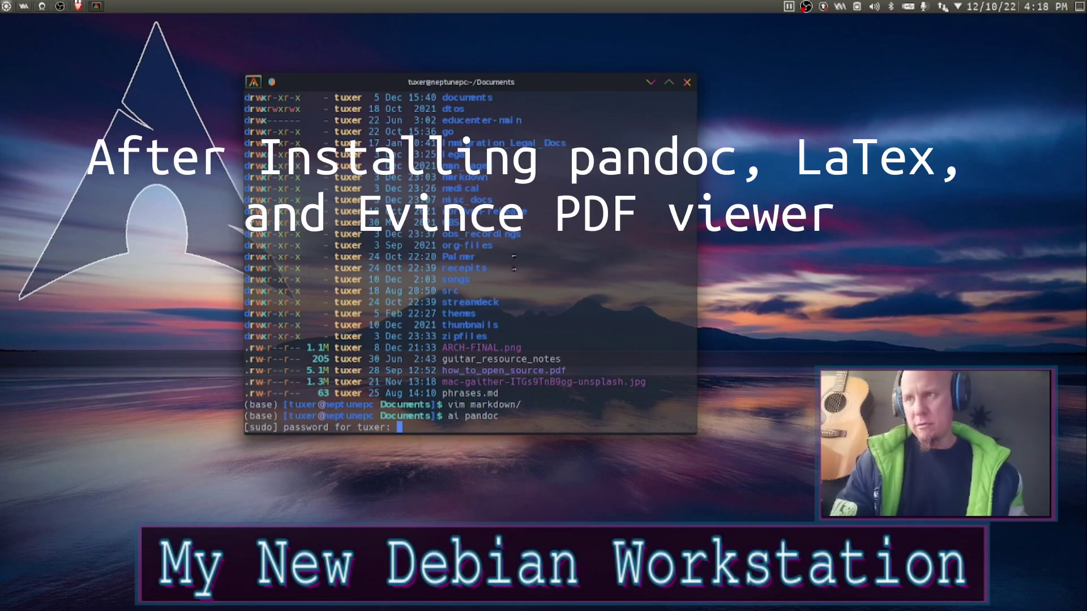
key(Return)
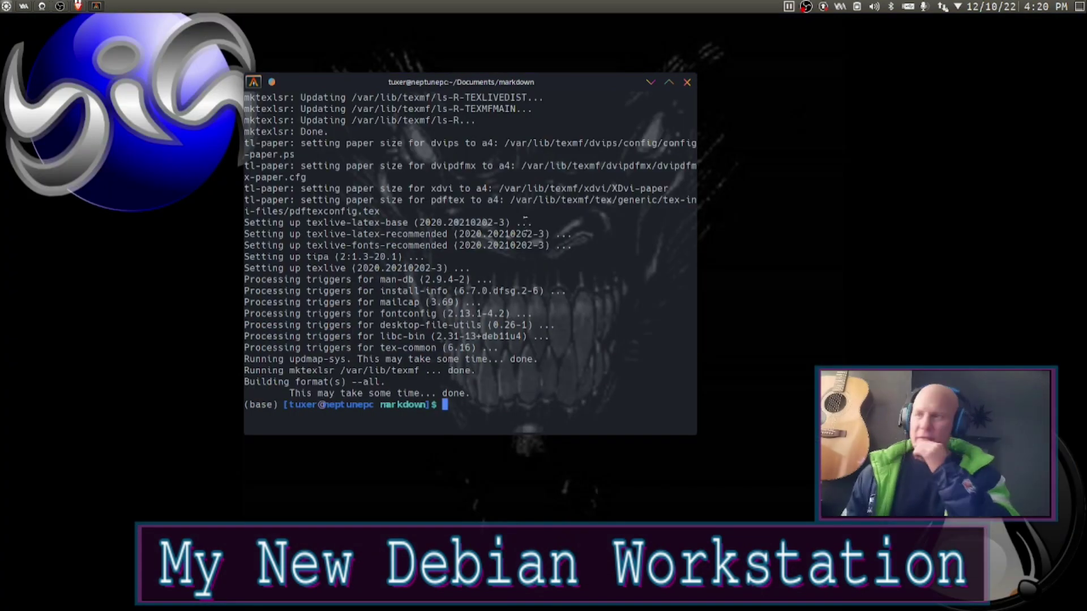
Step: Reopen missing_static_files.md in Neovim, generate its Knap PDF preview with F7, then exit
text(ai texlive)
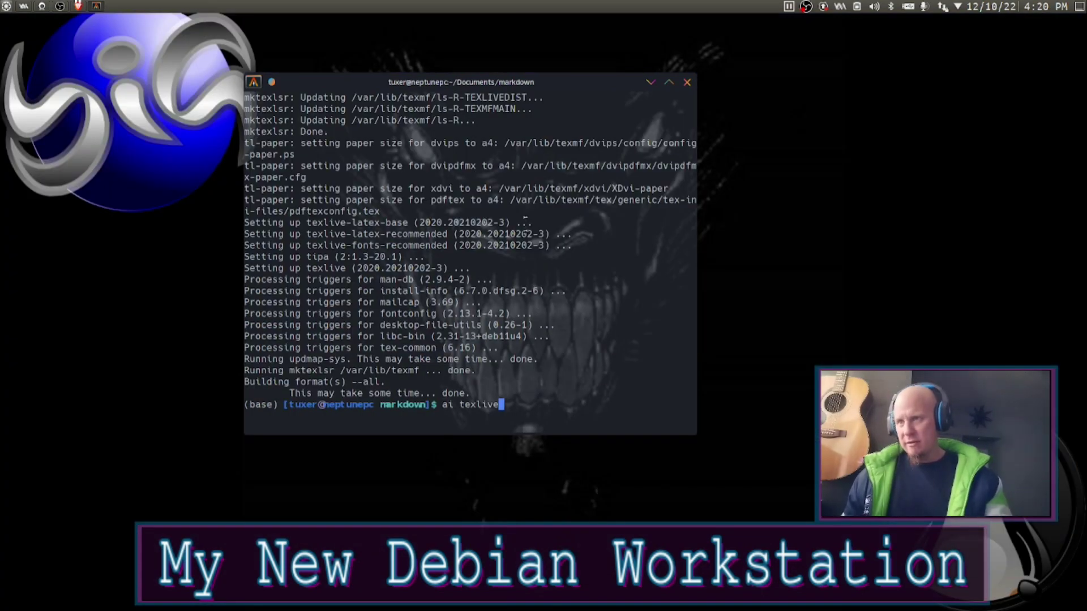
key(Up)
key(Up)
key(Return)
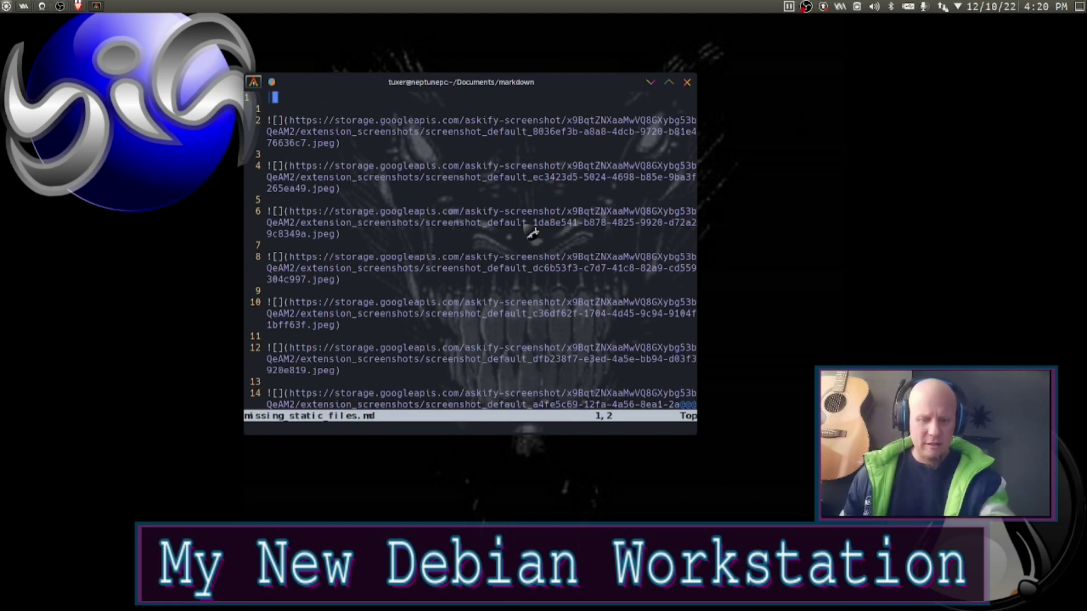
key(F7)
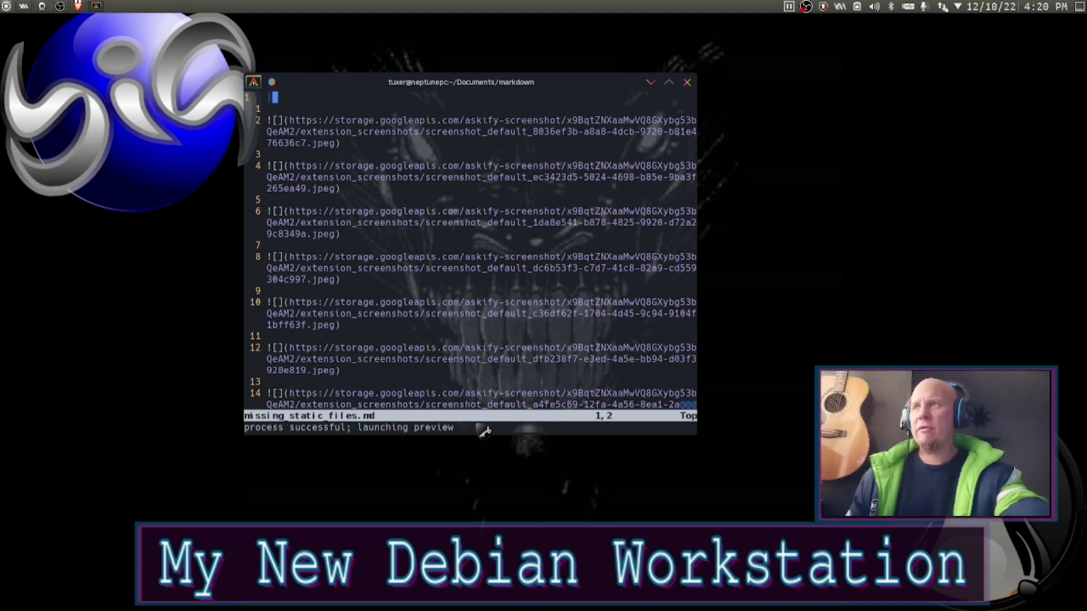
click(526, 329)
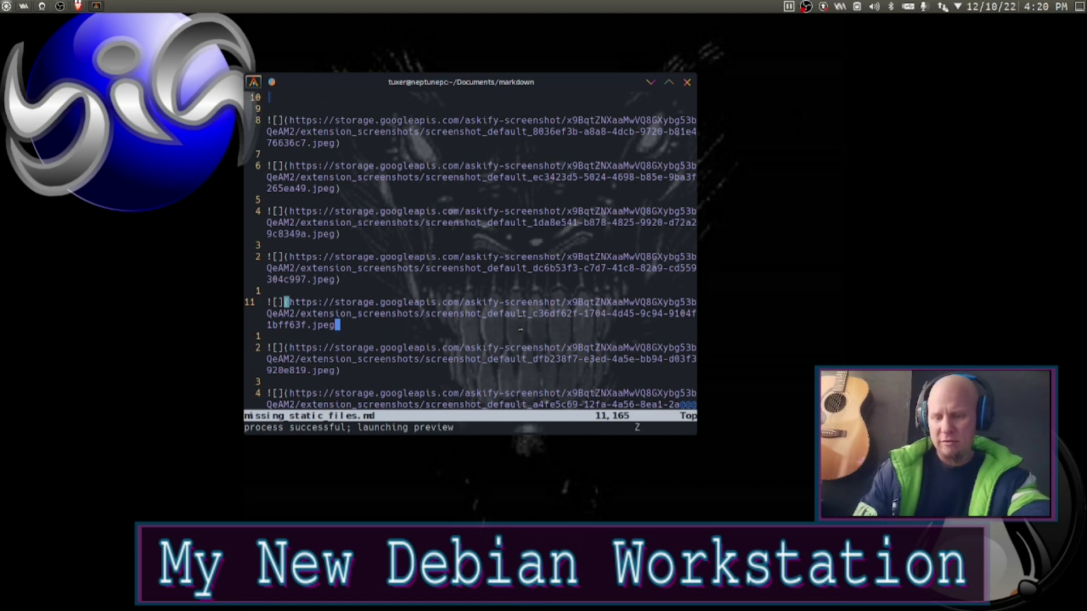
key(shift+z)
Step: Jump to ~/.config with z .c, view settings.lua's Knap evince settings, and quit to the shell
text(z .c)
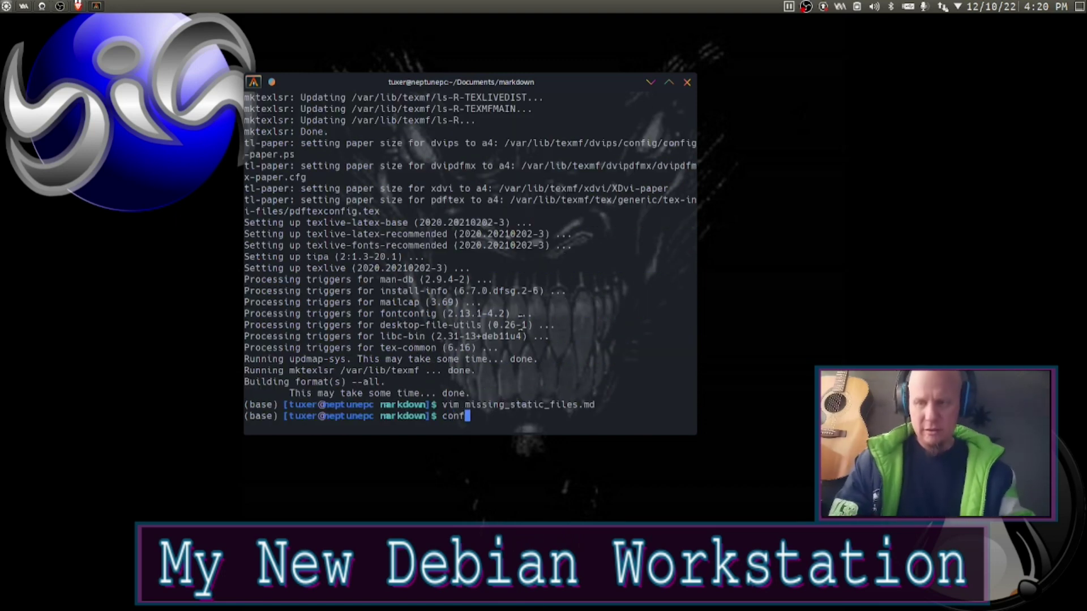
key(Return)
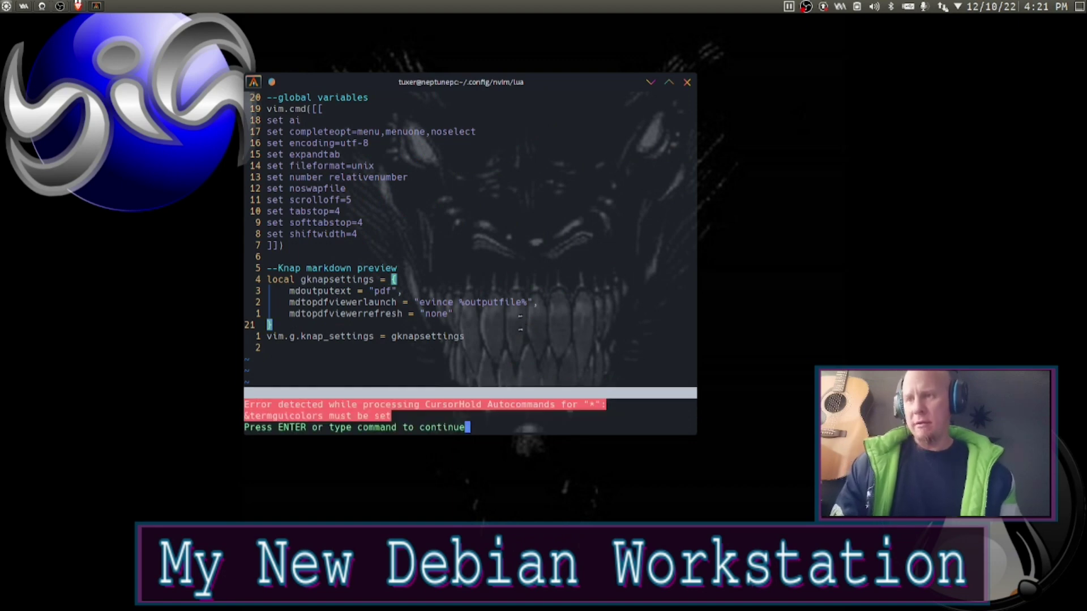
key(Return)
text(:q)
key(Return)
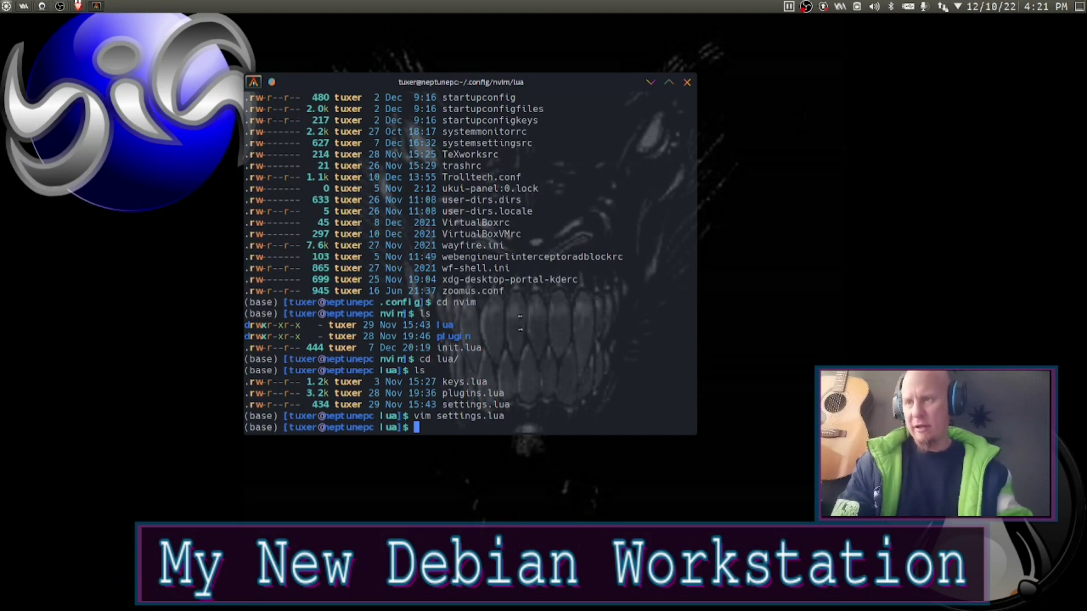
text(ai ev)
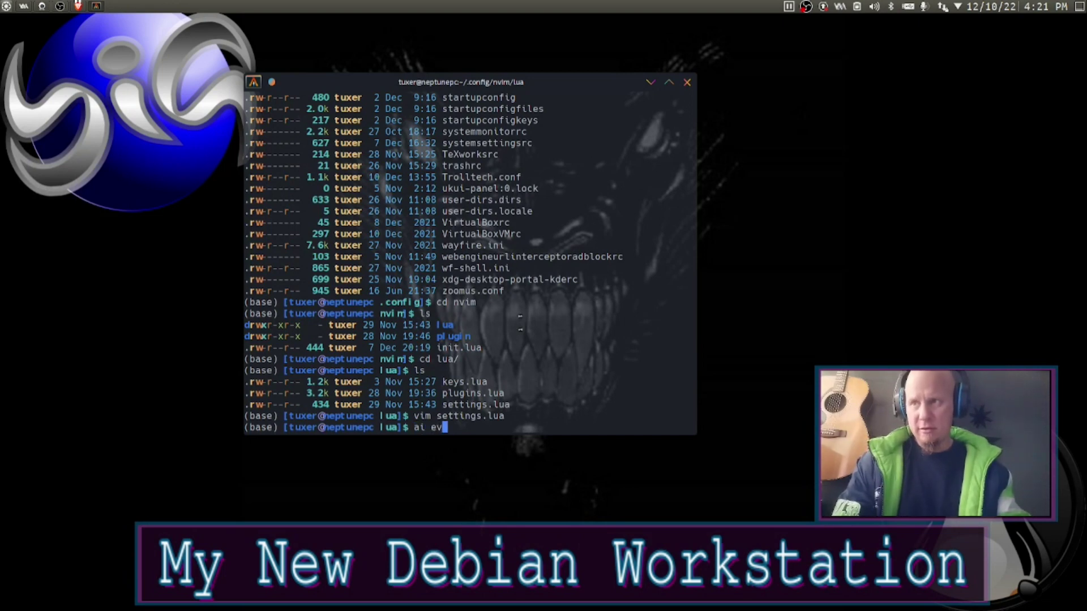
text(ince)
Step: Install the Evince viewer with ai evince, confirming with y
key(Return)
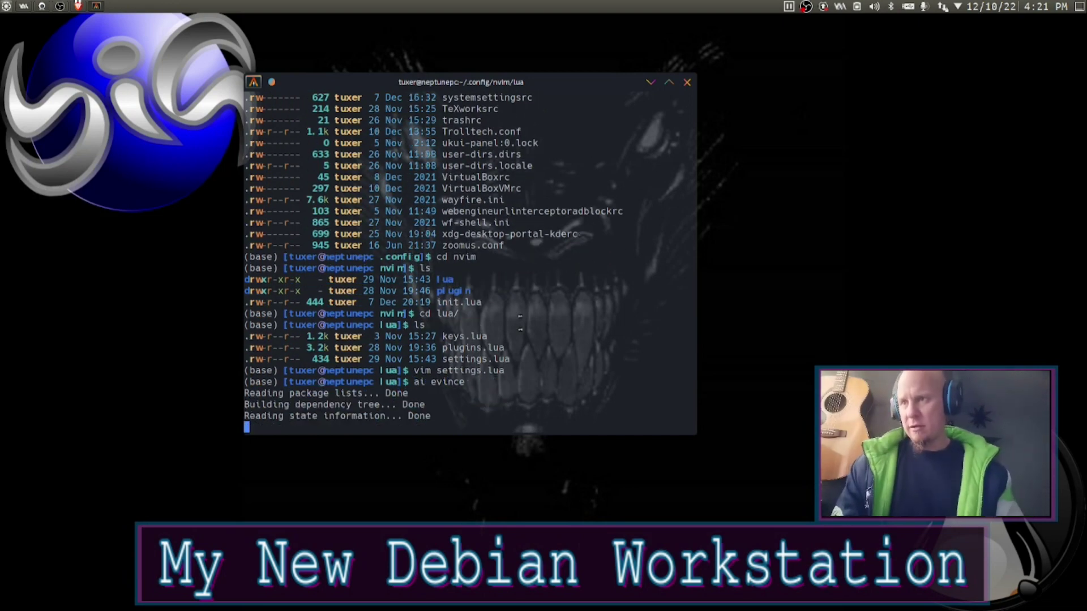
text(y)
key(Return)
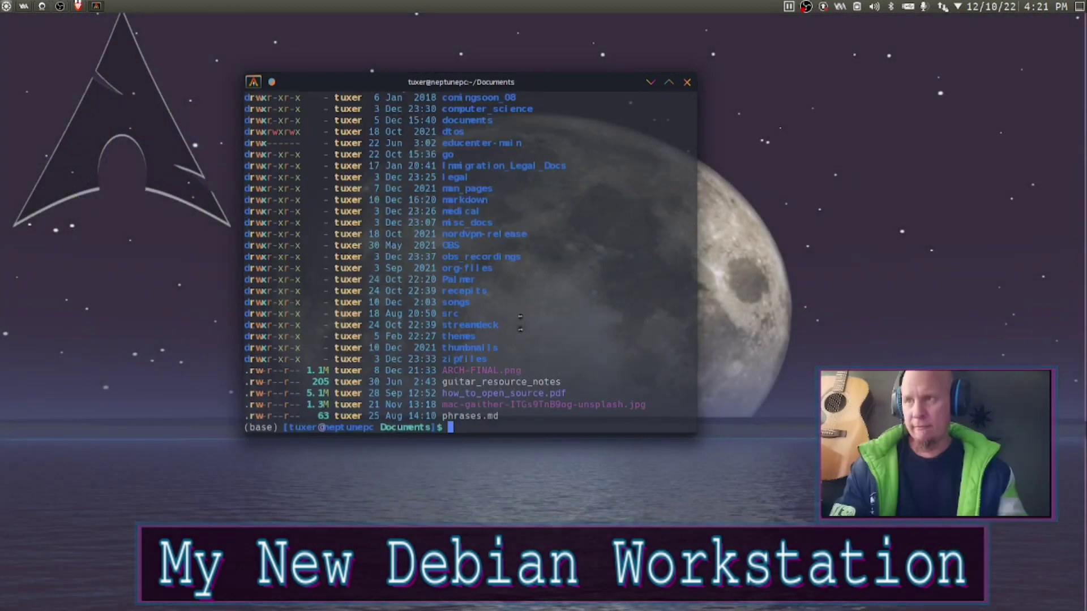
Step: Move into the markdown/ folder and list its files
text(cd )
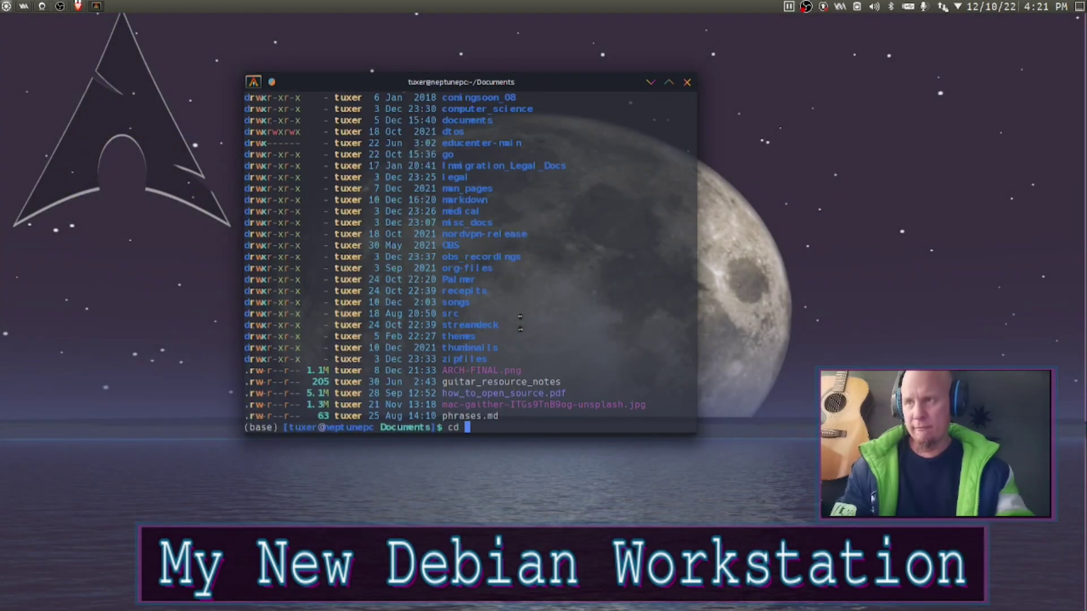
text(markdown/)
key(Return)
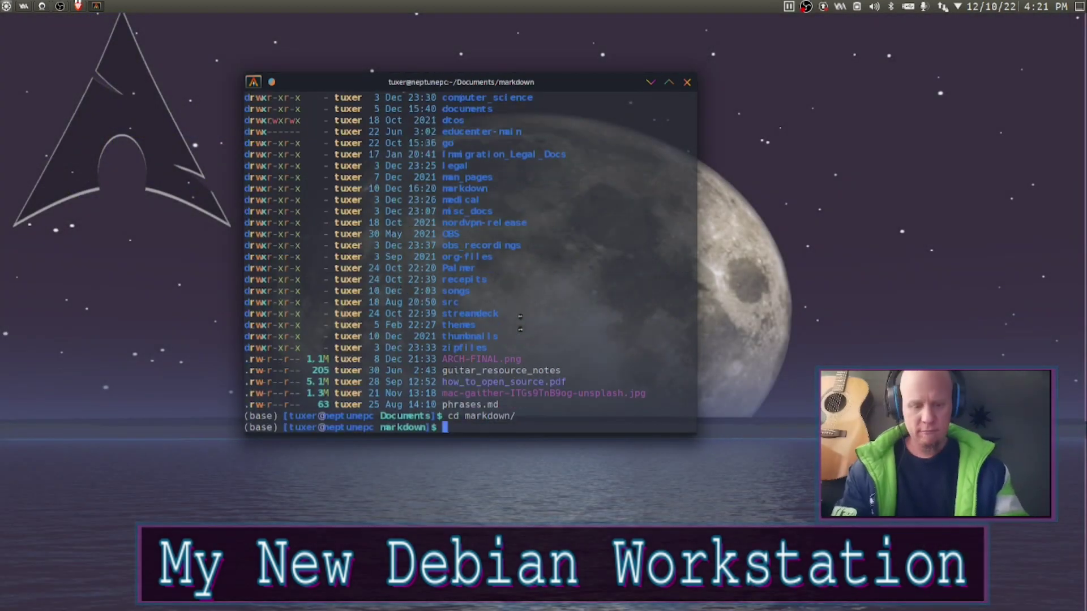
text(ls)
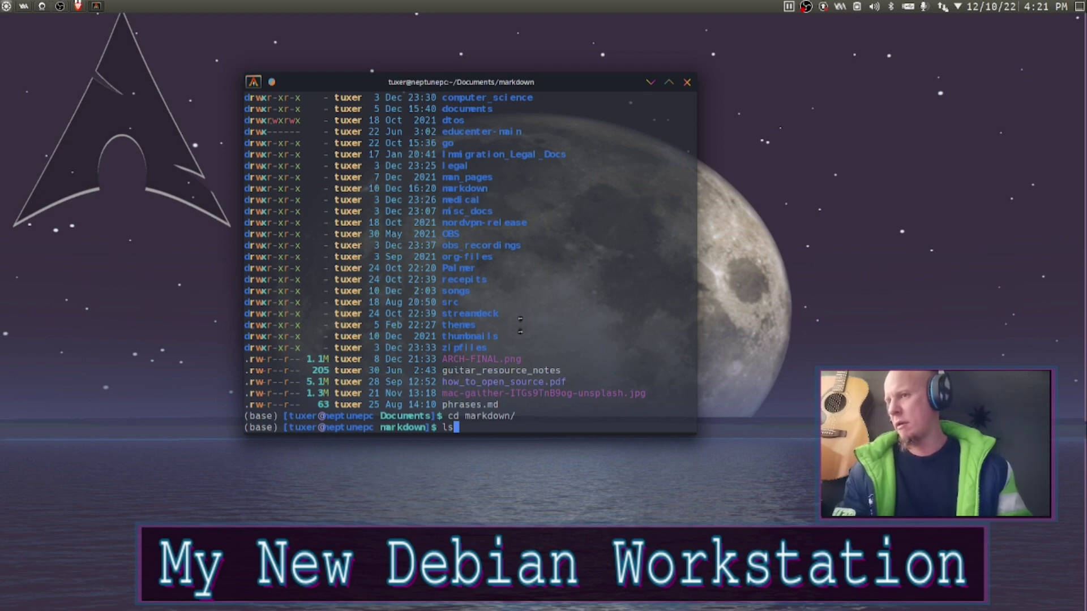
key(Return)
Step: Open missing_static_files.md in vim and launch its Knap PDF preview in Evince
text(conf)
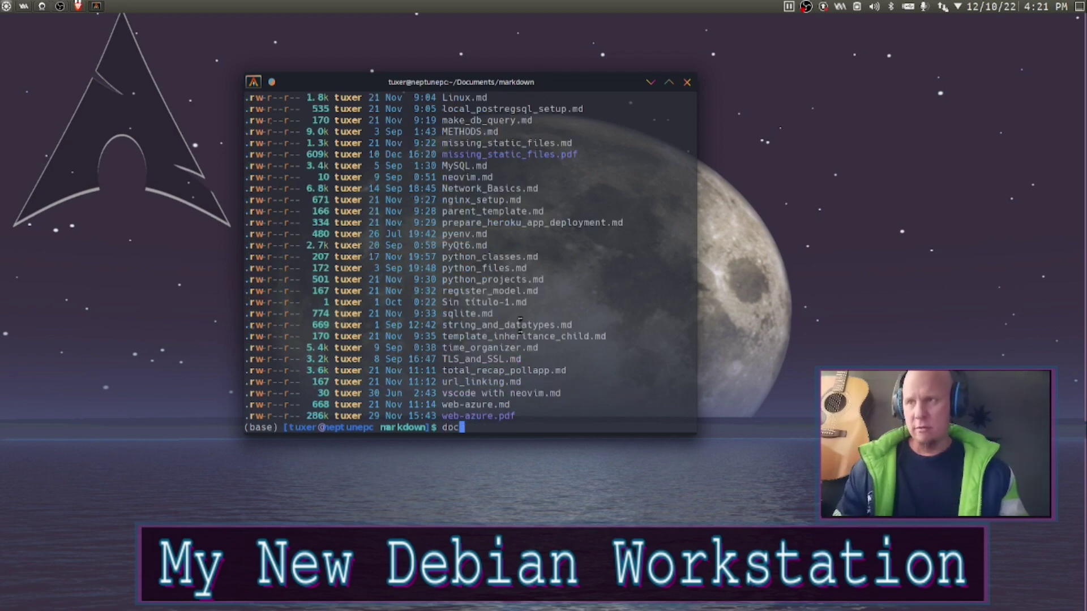
key(BackSpace)
key(BackSpace)
key(BackSpace)
key(BackSpace)
text(vim missing_static_files.md)
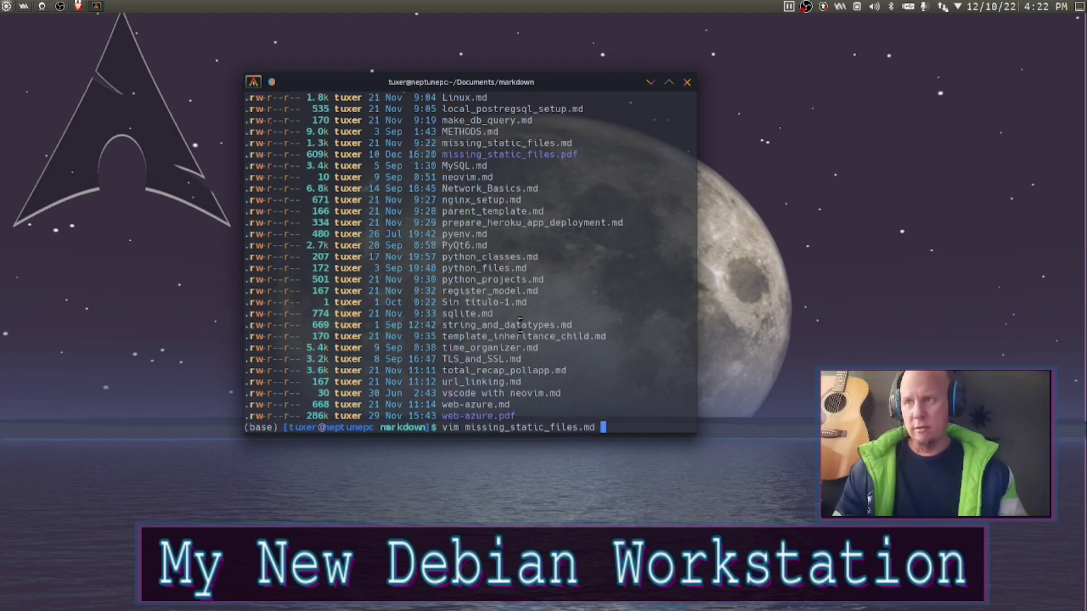
key(Return)
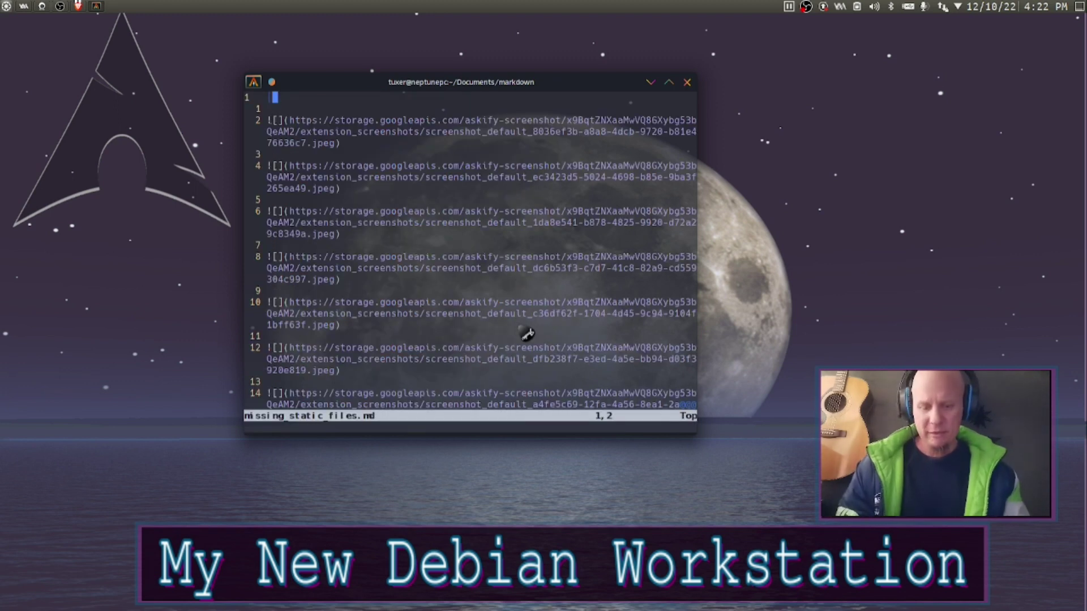
key(F7)
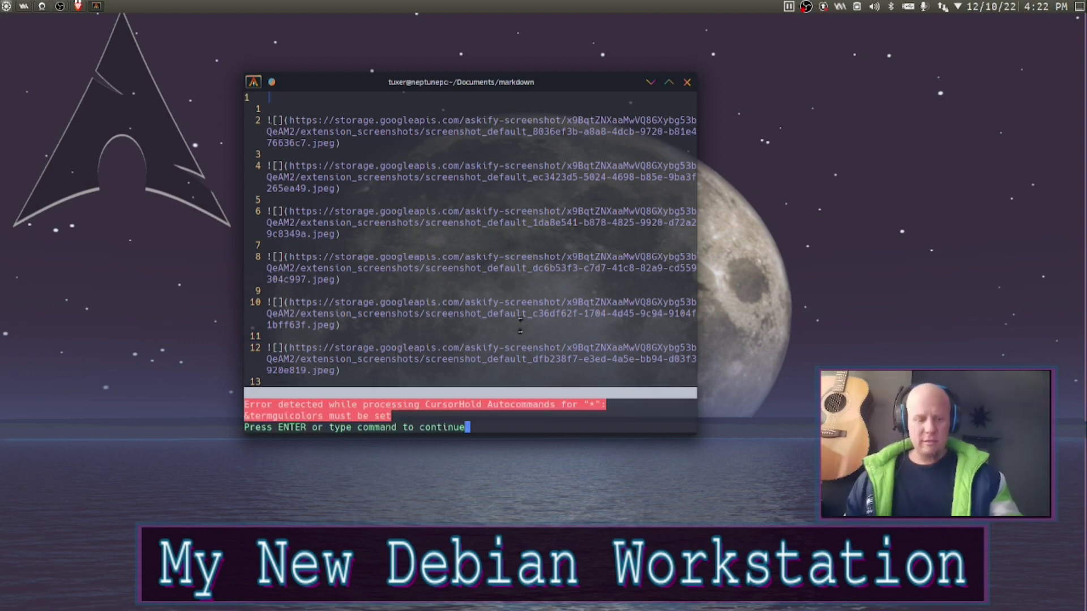
key(Return)
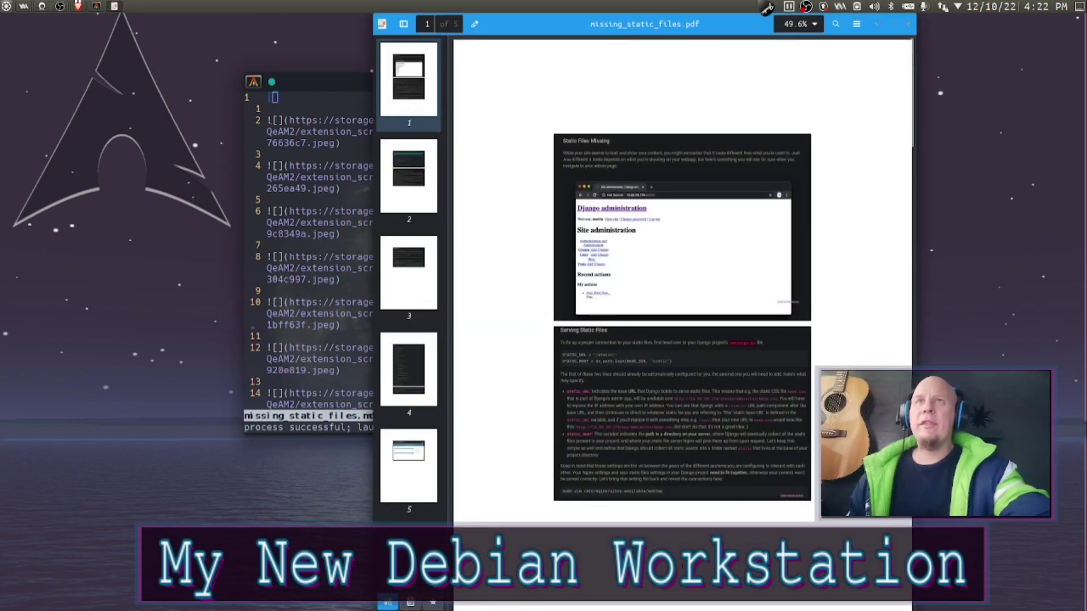
Step: Set the Evince preview to 100% zoom and switch on Night Mode
click(813, 23)
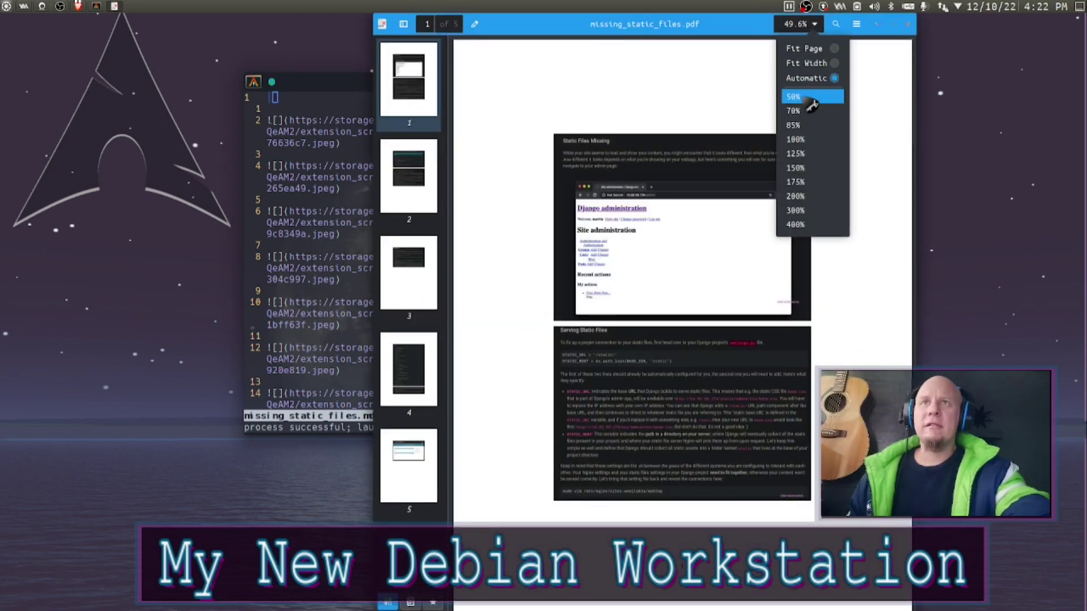
click(803, 126)
click(1026, 24)
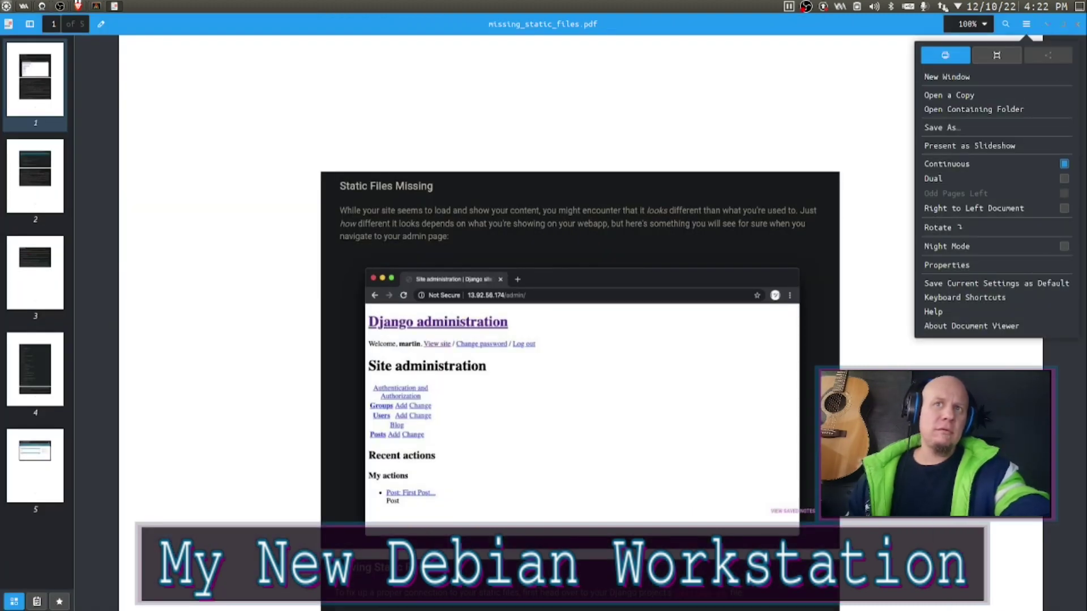
click(1069, 253)
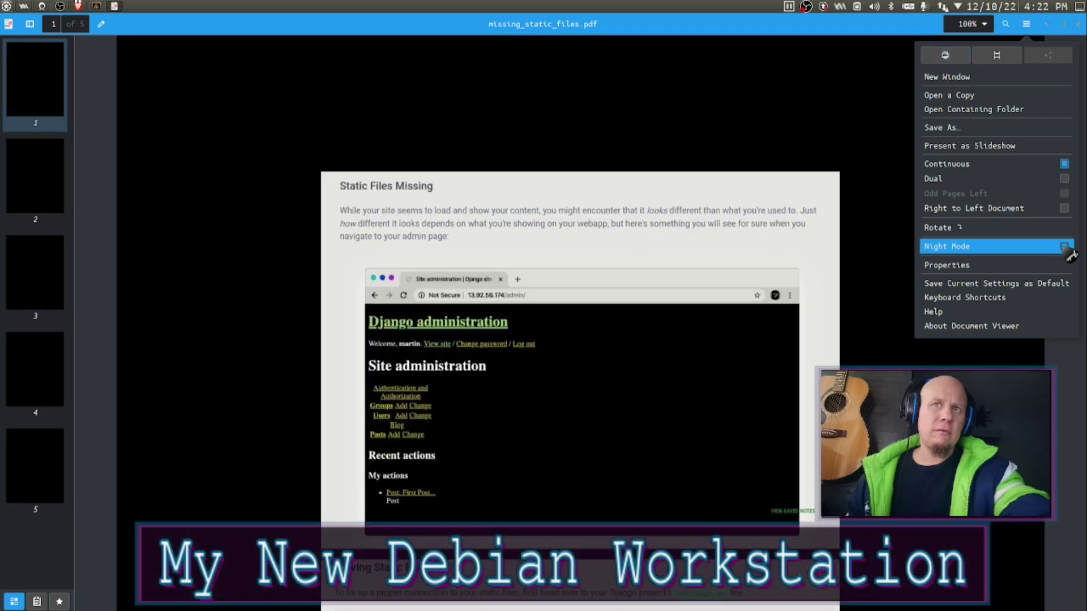
key(Escape)
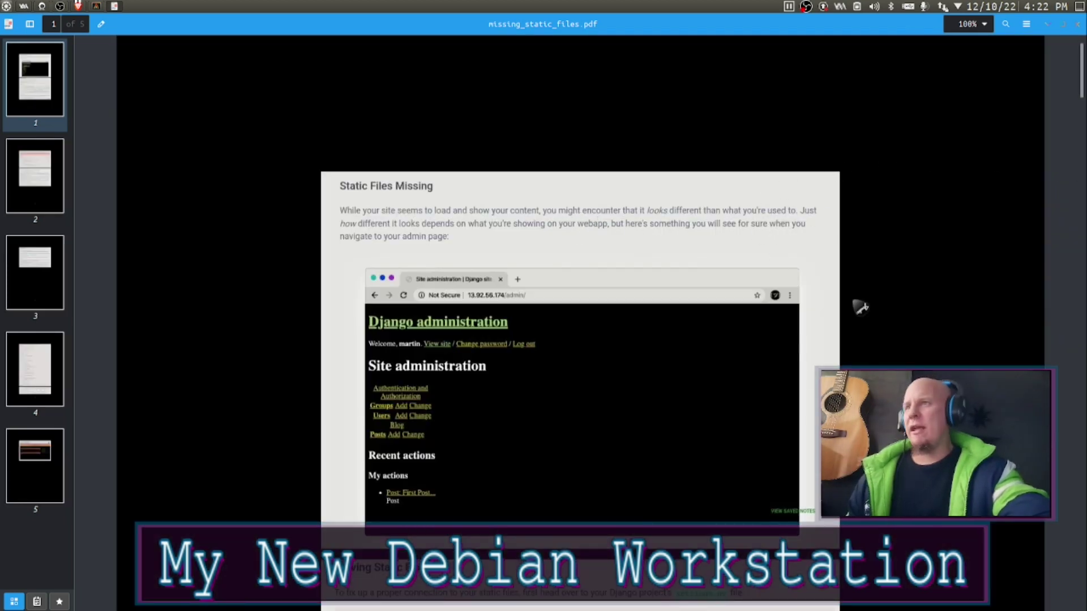
Step: Scroll down to the Serving Static Files section and back up to Static Files Missing
scroll(860, 308, down, 5)
scroll(861, 308, up, 6)
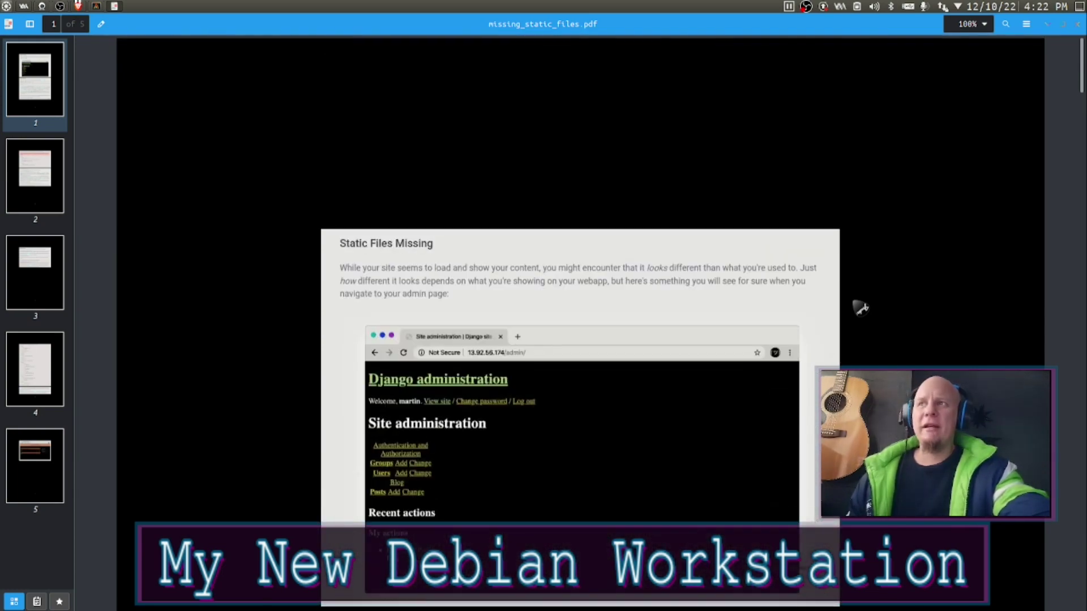
scroll(861, 308, down, 3)
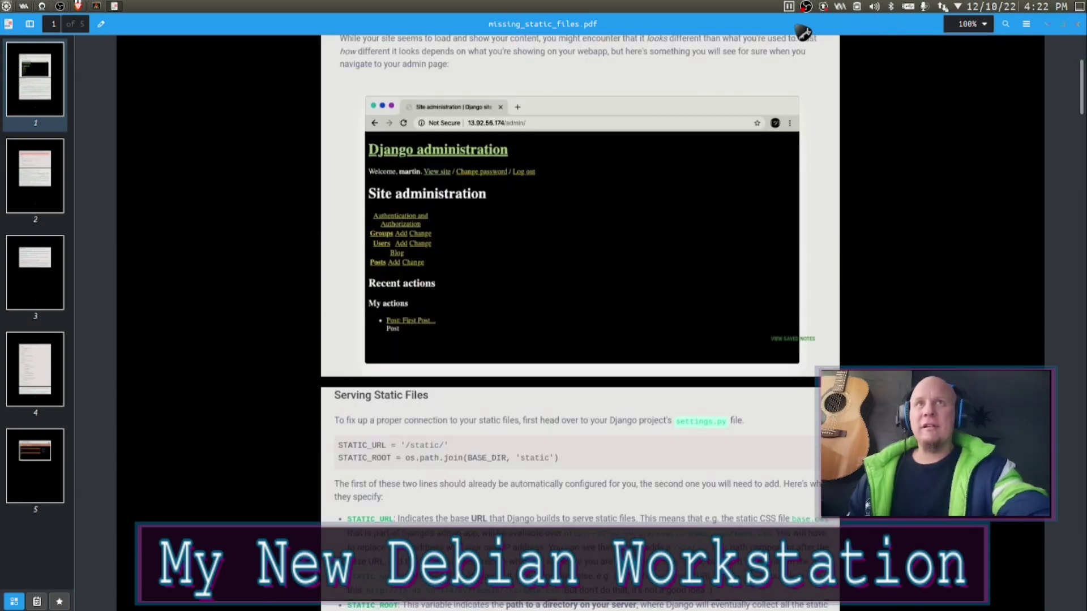
scroll(922, 274, up, 3)
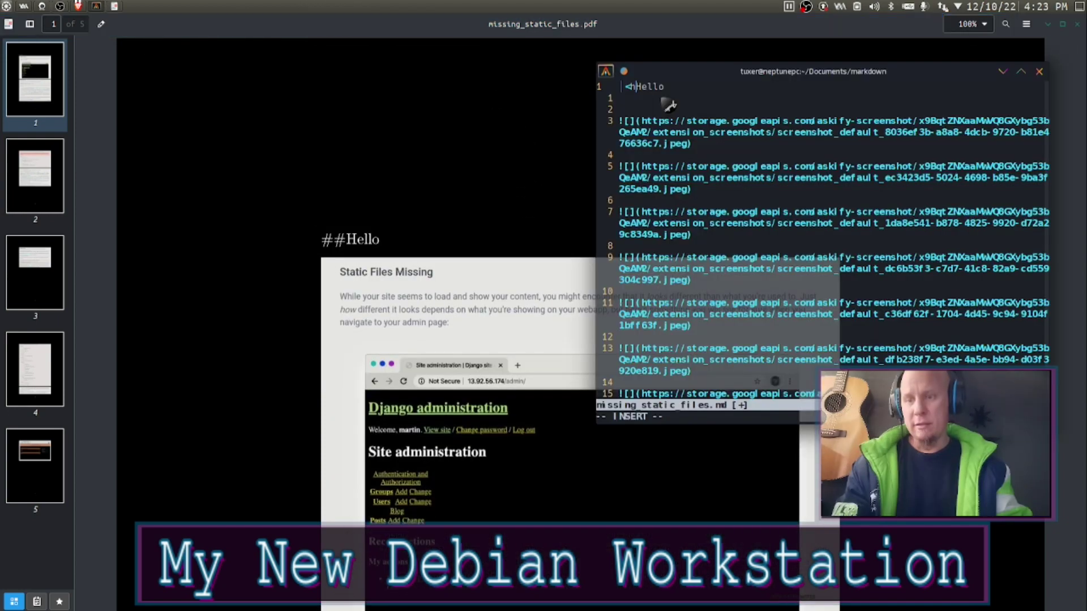
Step: Complete the test line as <h1>Hello</h1>, preview it, then delete the heading and blank lines
key(alt+Tab)
text(>)
key(Right)
key(Right)
key(Right)
key(Right)
key(Right)
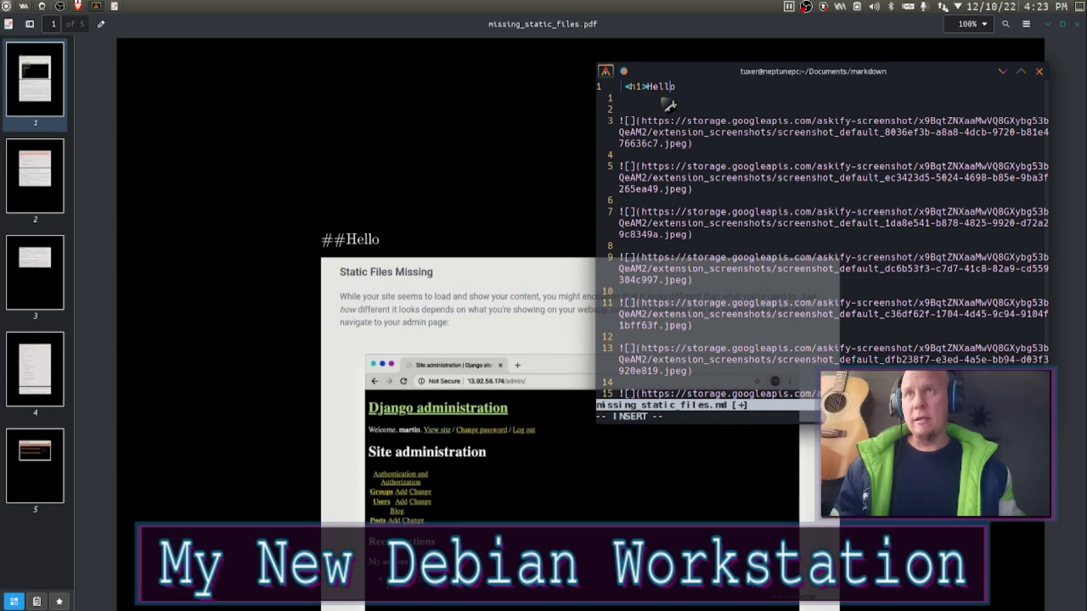
text(<)
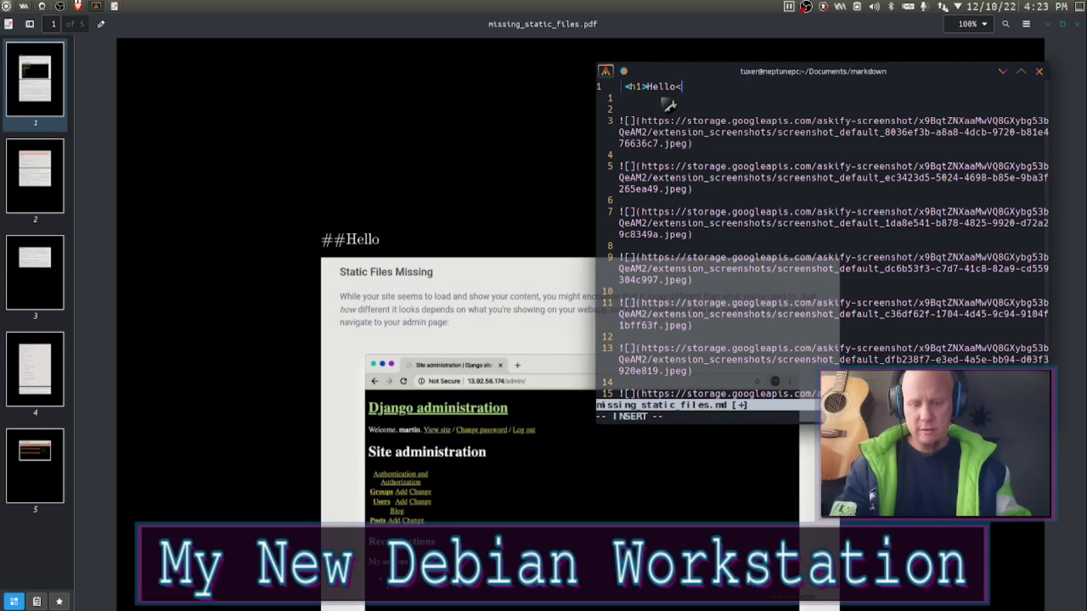
text(/)
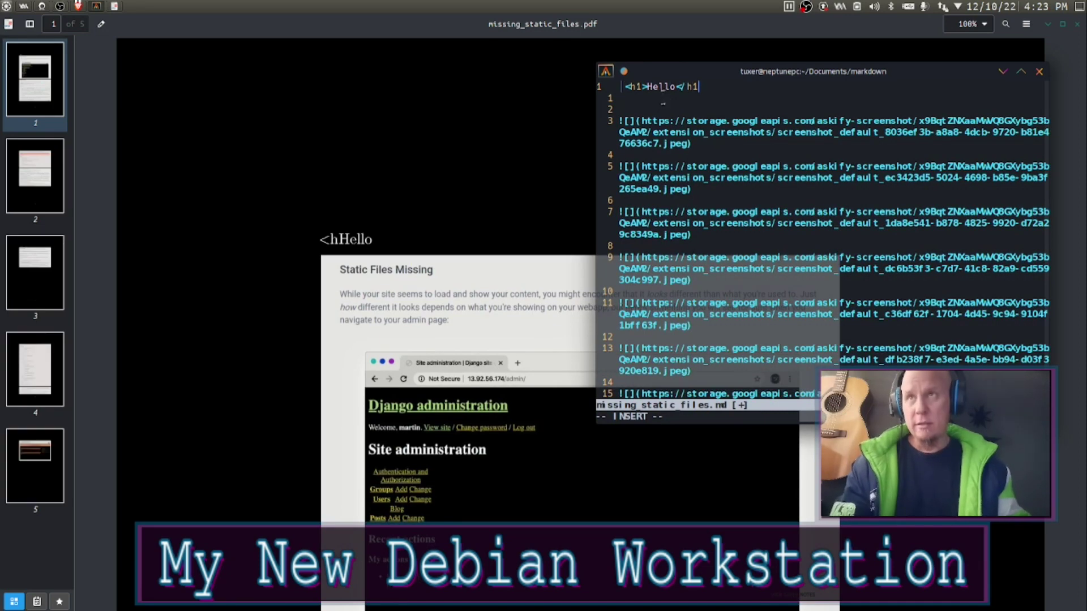
text(h1)
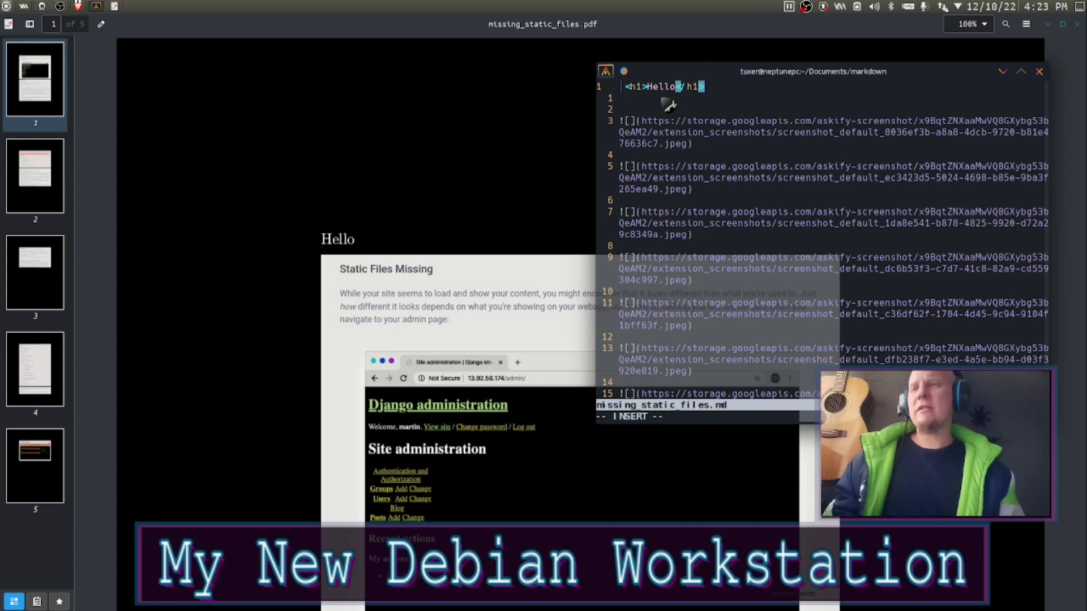
key(ctrl+z)
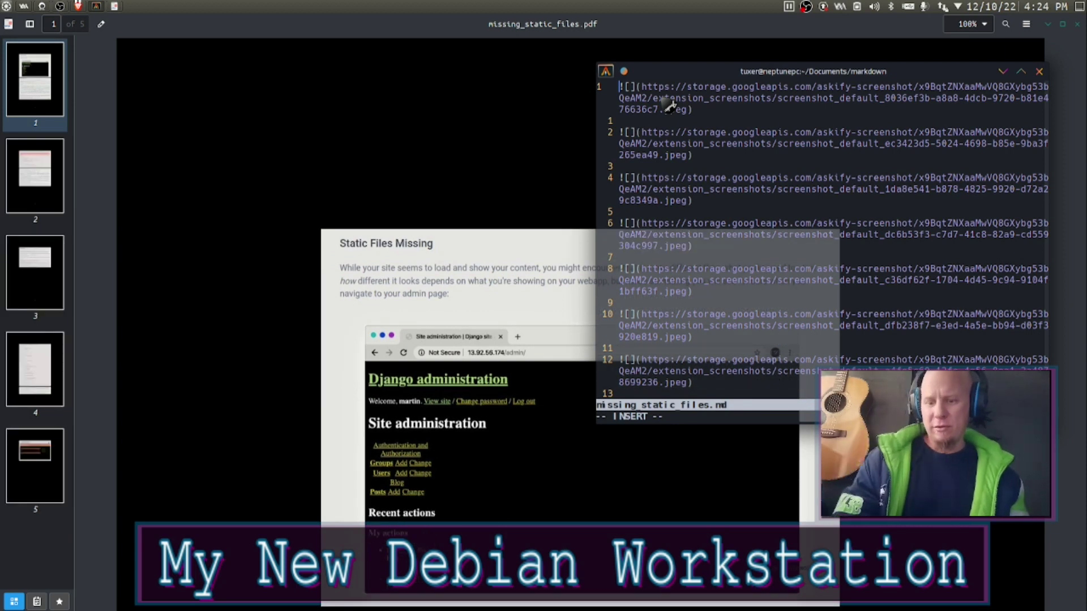
key(Escape)
Step: Quit Vim and select the missing_static_files.pdf name in the listing
text(:q)
key(Return)
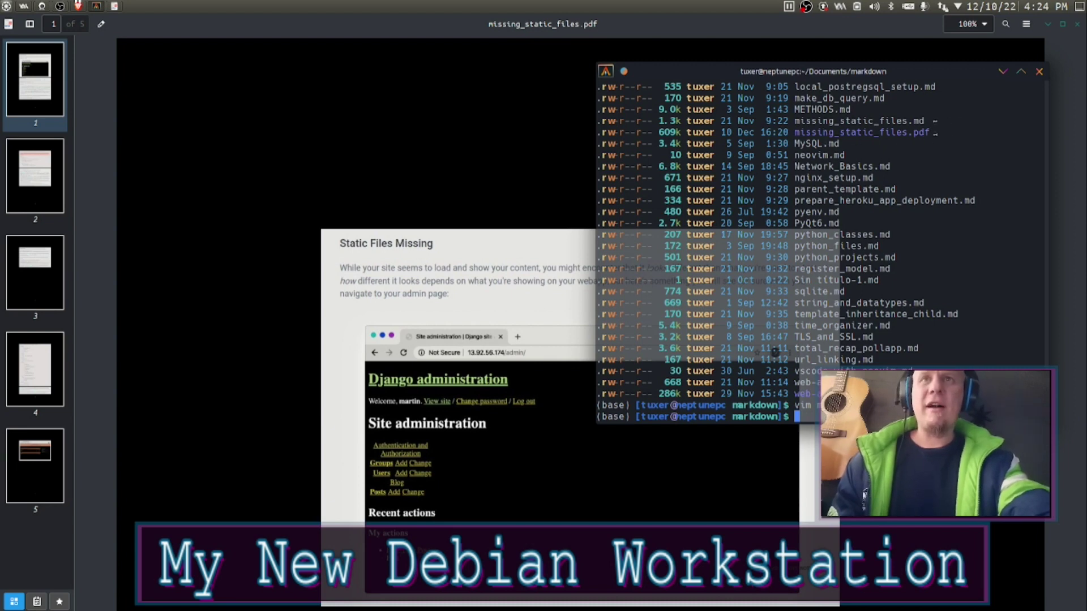
drag(937, 136, 796, 137)
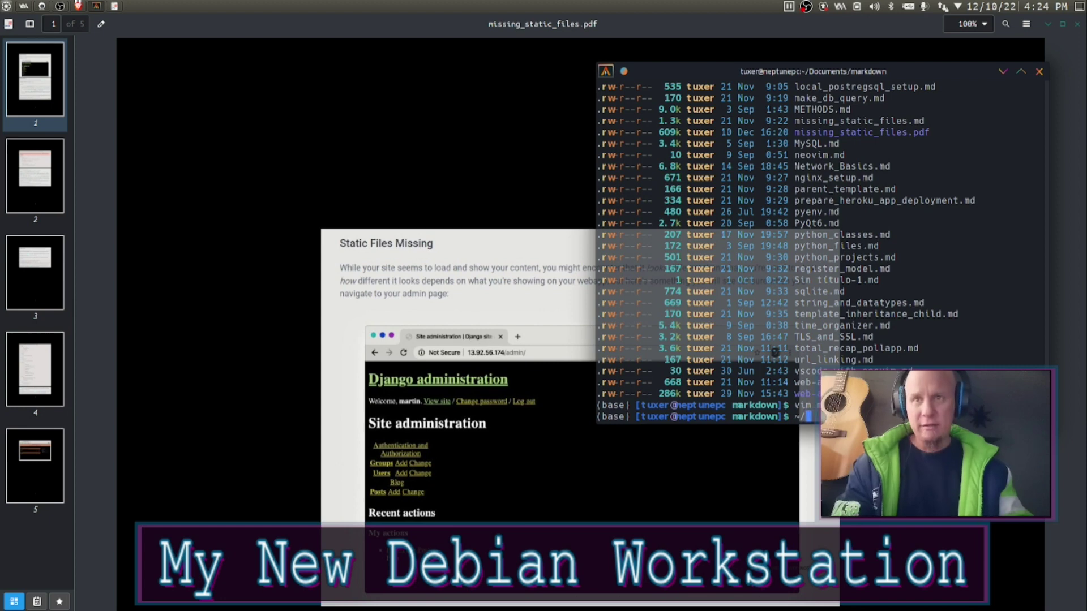
Step: Run docs and pick python, then pyenv.pdf; no viewer opens, so begin typing 'ai z'
text(docs)
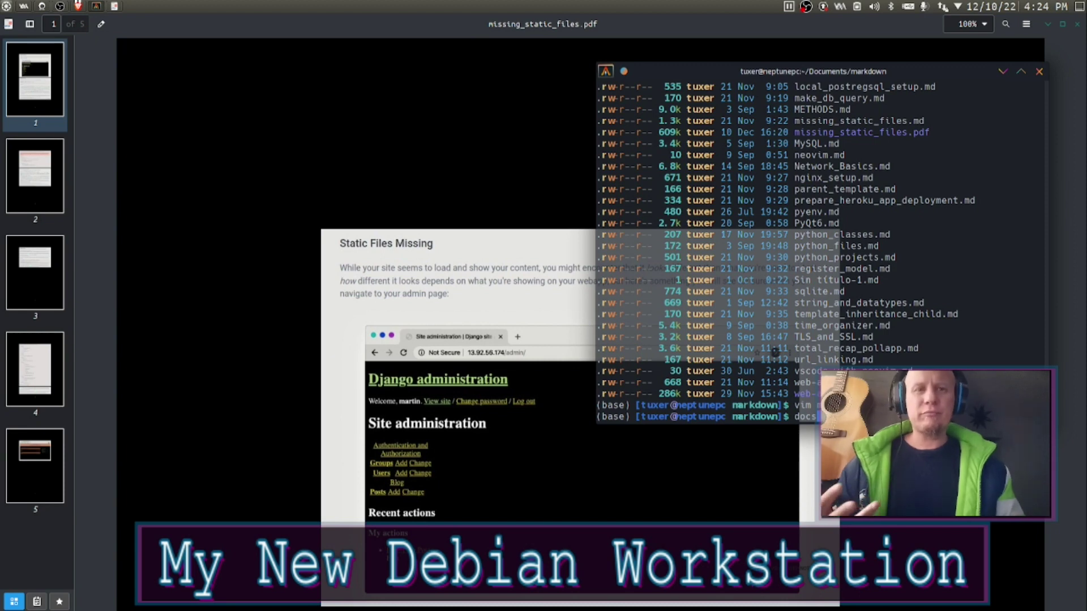
key(Return)
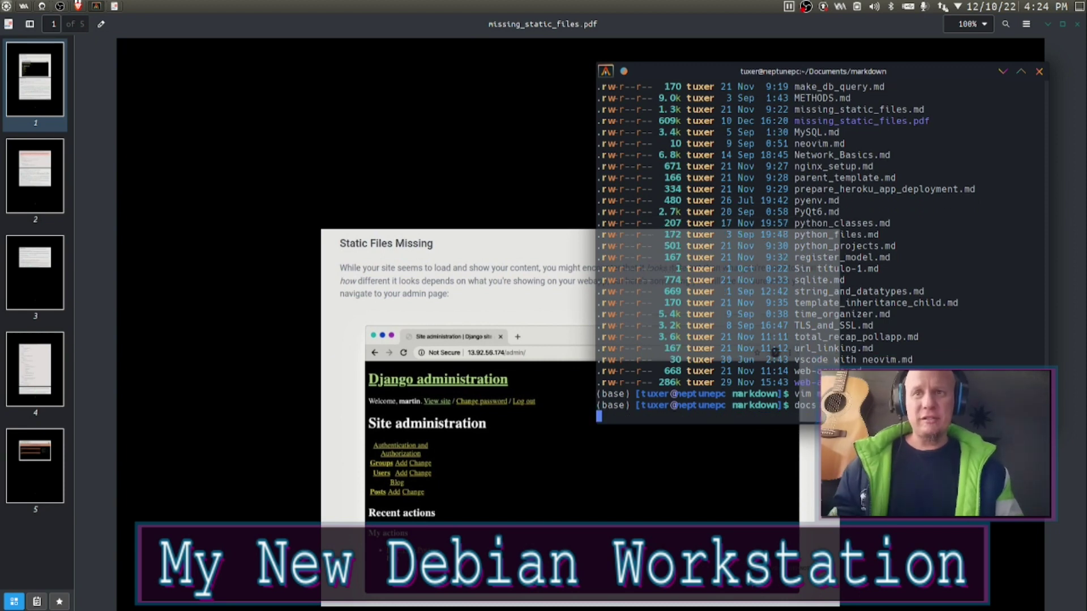
key(Down)
key(Down)
key(Down)
key(Down)
key(Down)
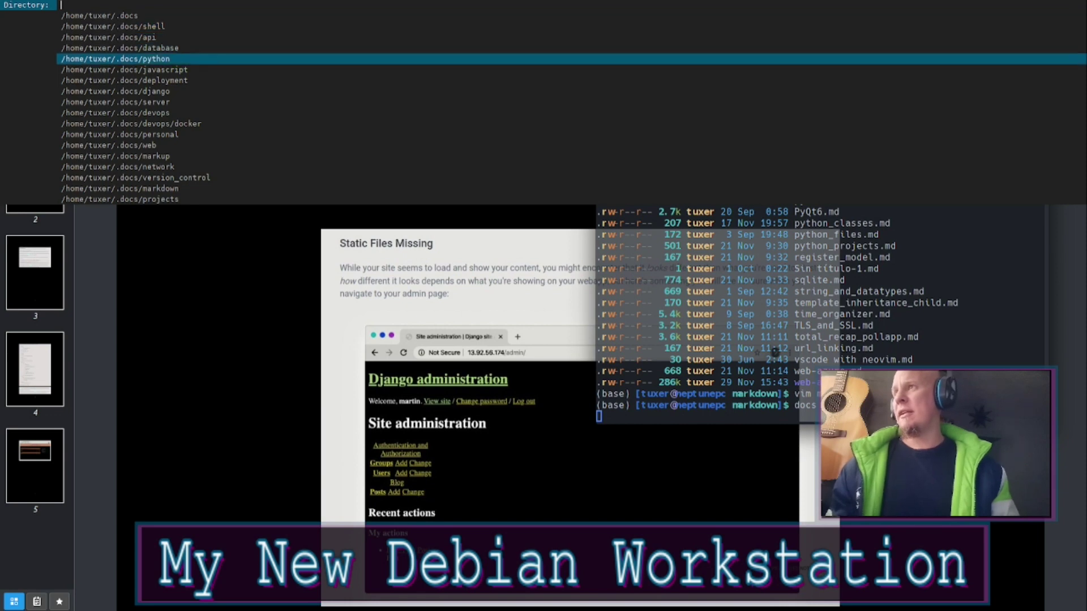
key(Up)
key(Return)
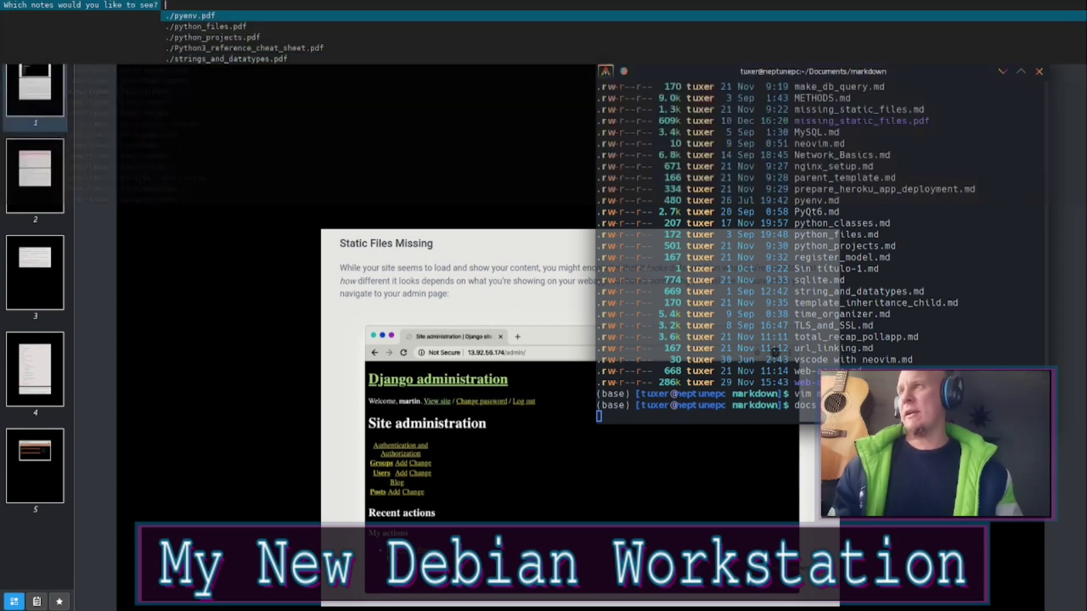
key(Down)
key(Up)
key(Escape)
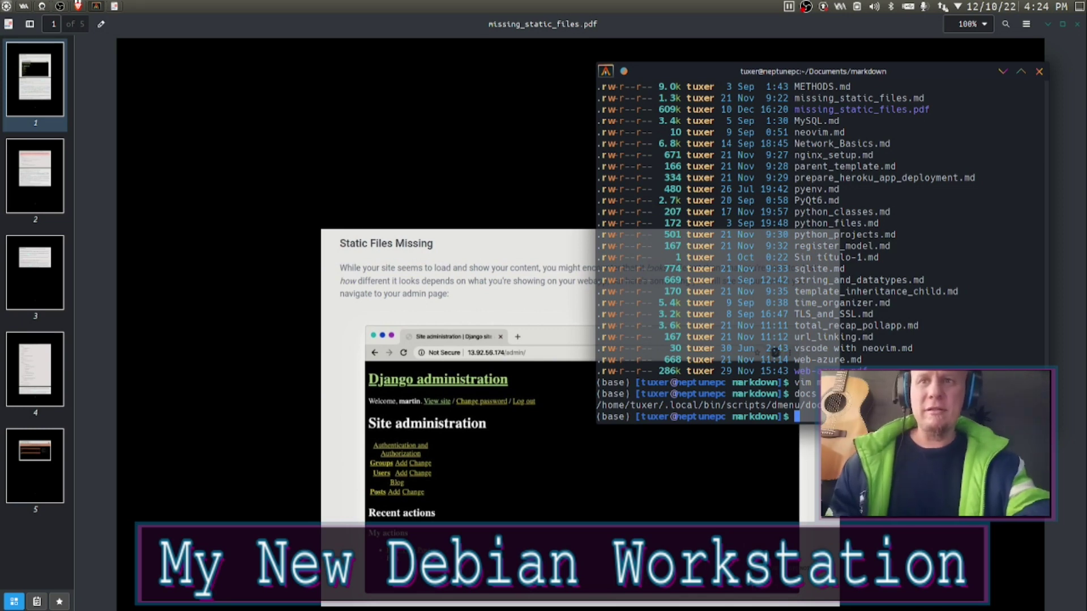
text(ai z)
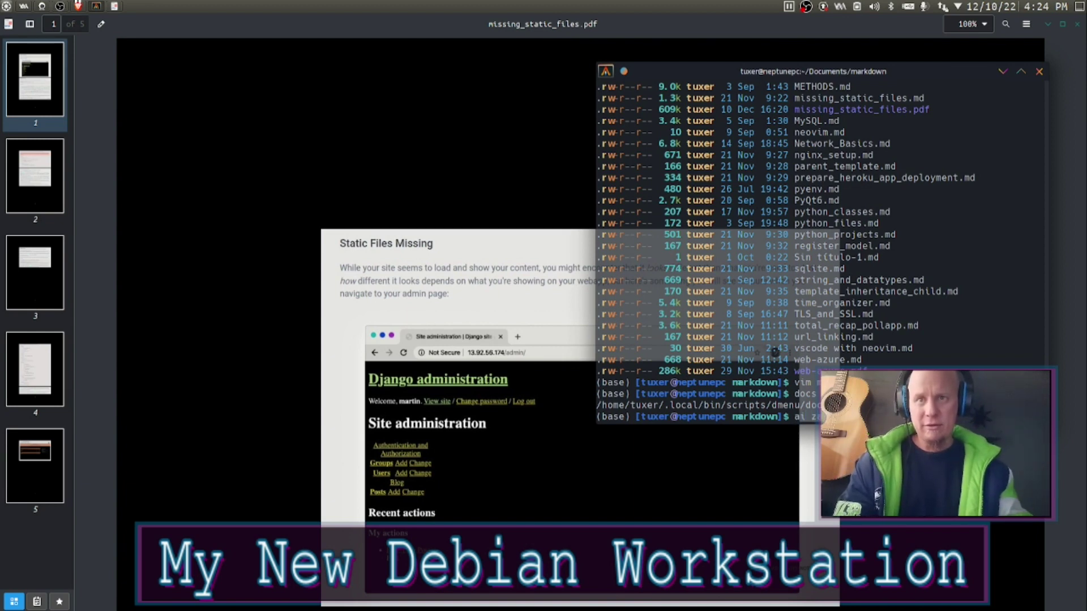
Step: Run the zathura install and answer y to add zathura with its poppler PDF plugin
key(Return)
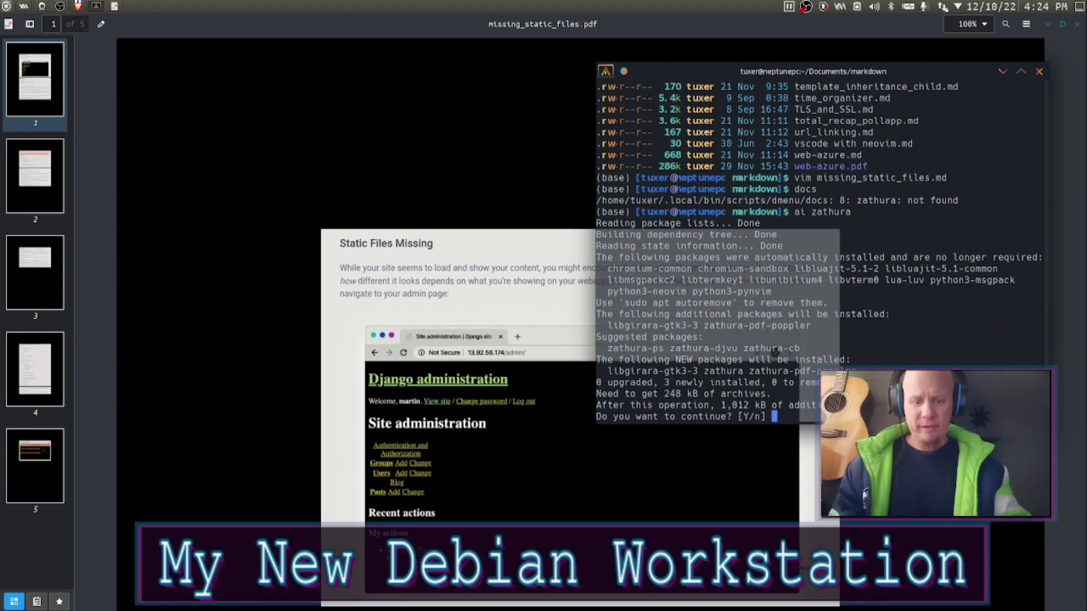
text(y)
key(Return)
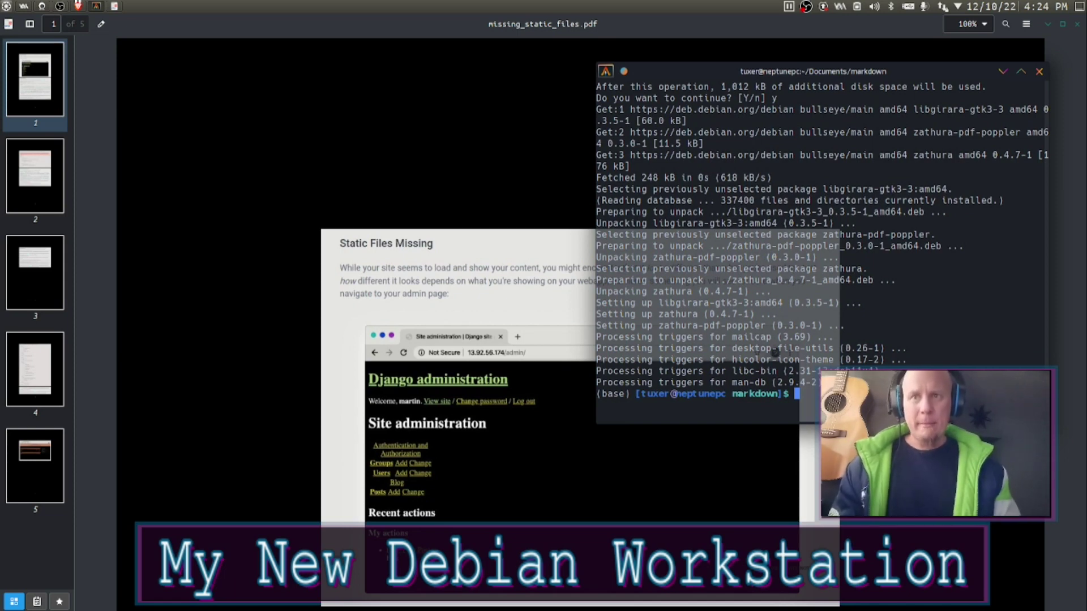
Step: Open pyenv.pdf from the python notes folder in Zathura using docs
text(docs)
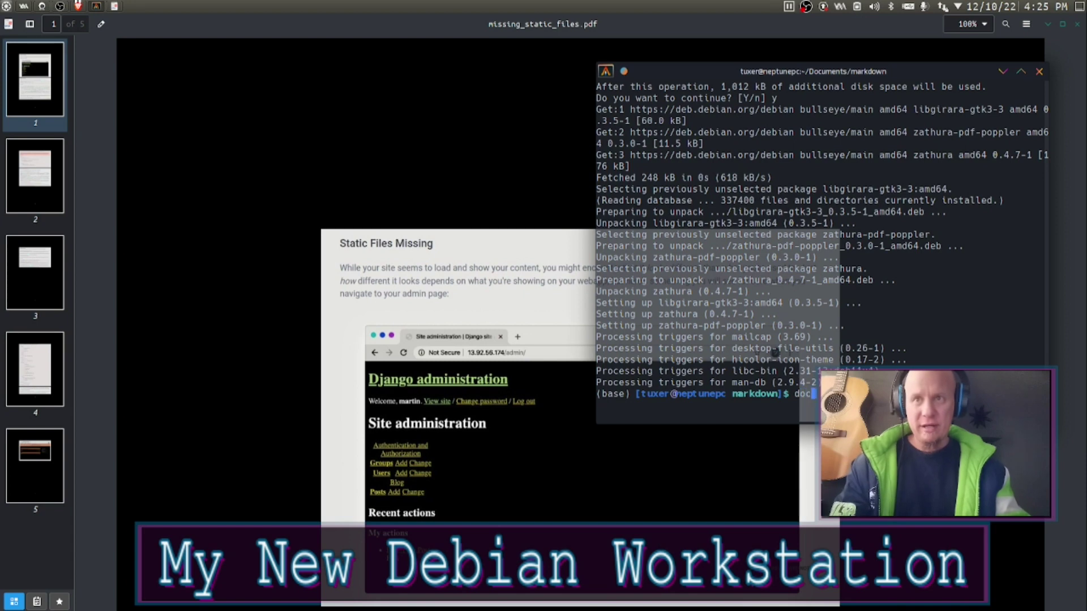
key(Return)
key(Down)
key(Down)
key(Down)
key(Down)
key(Down)
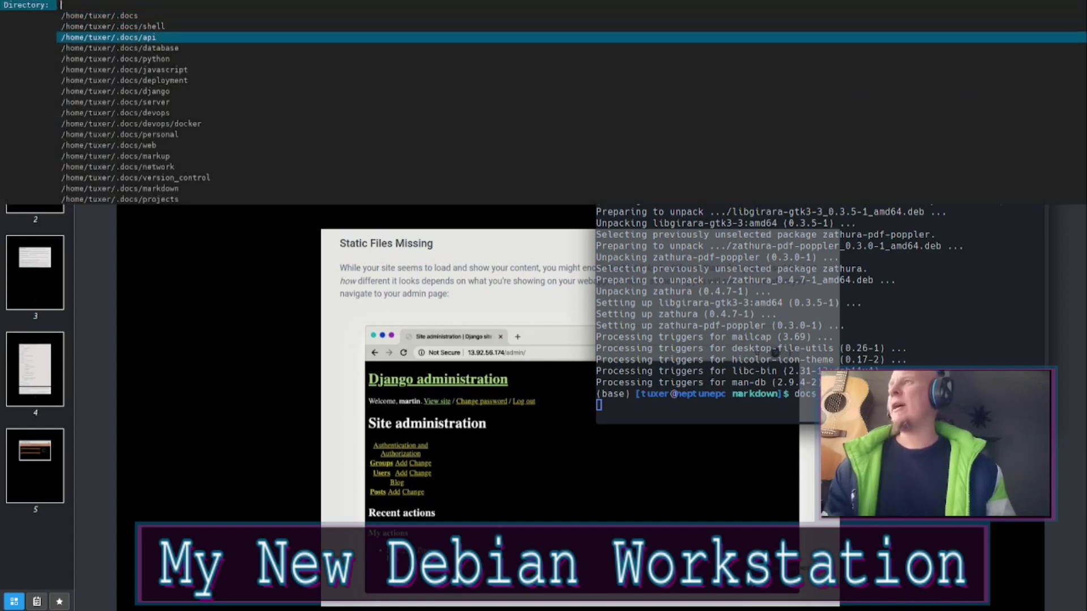
key(Up)
key(Return)
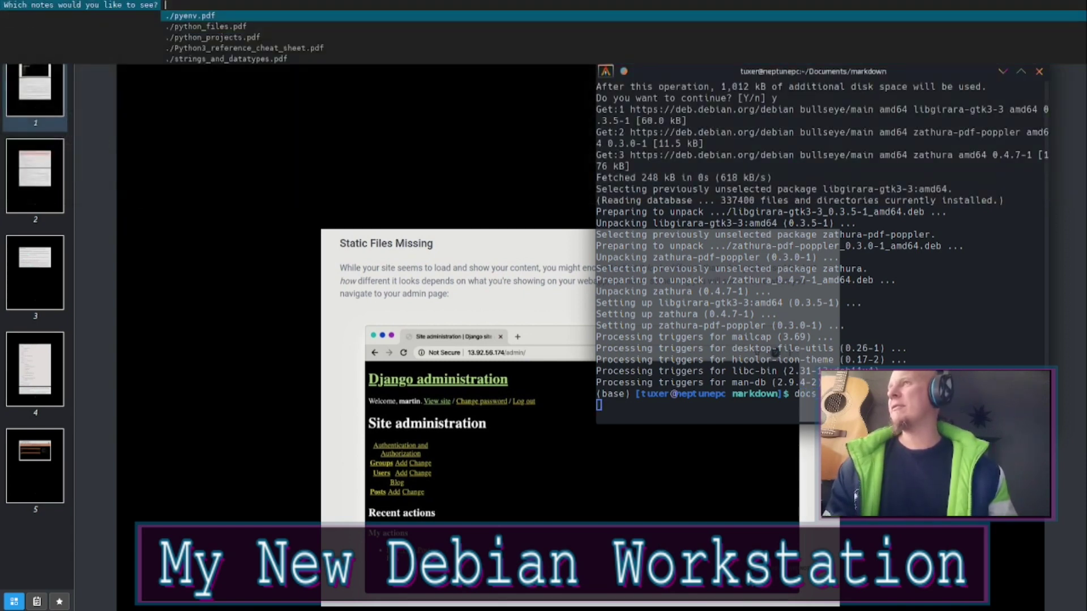
key(Return)
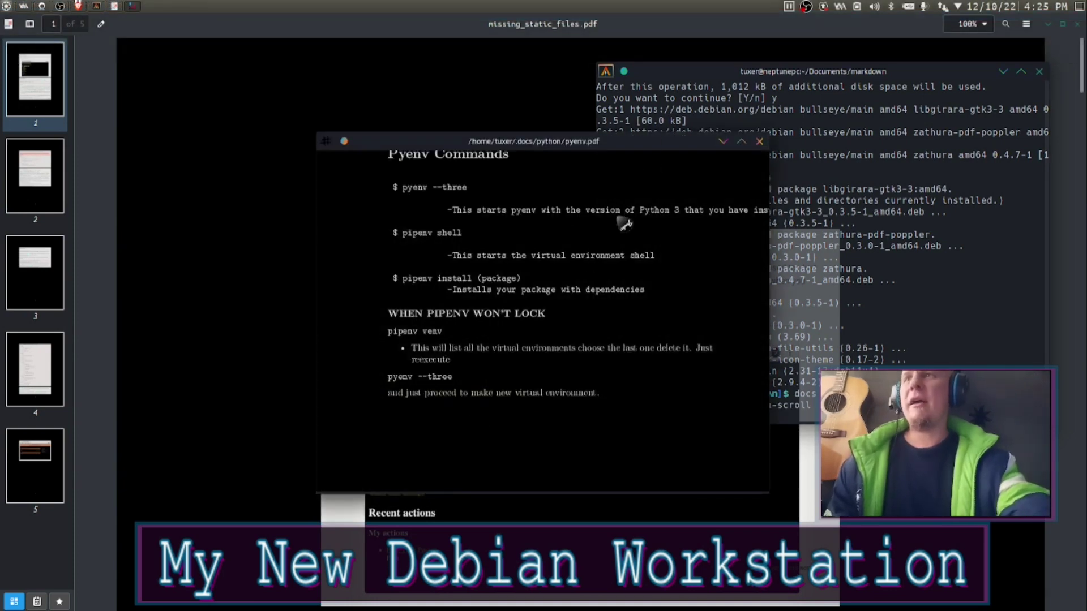
Step: Move and scroll the pyenv notes, close them, then open Askify on Brave's Solaar page
drag(628, 138, 534, 82)
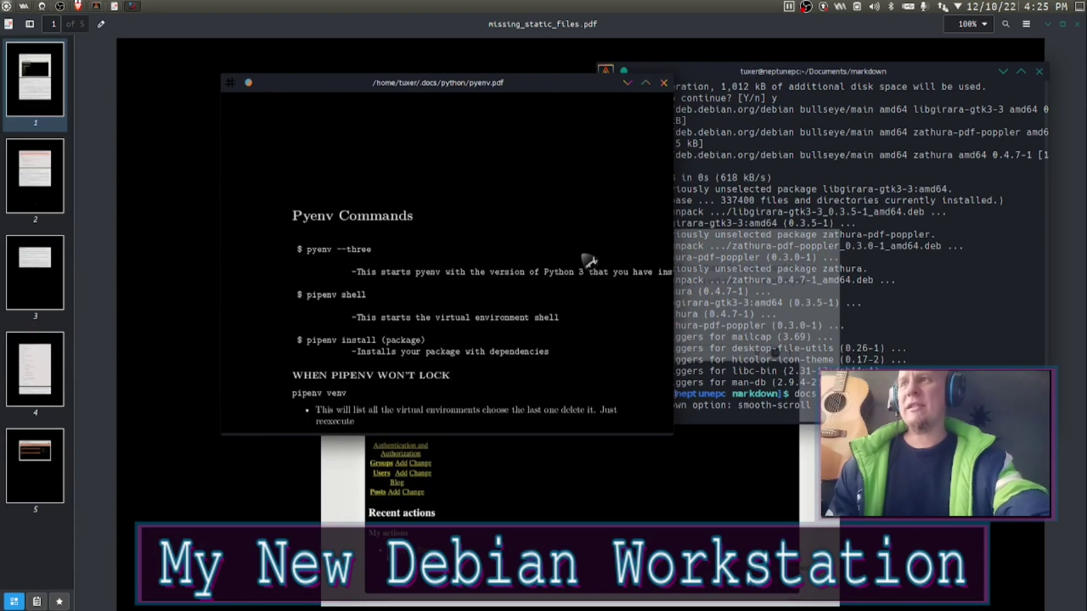
scroll(588, 260, down, 2)
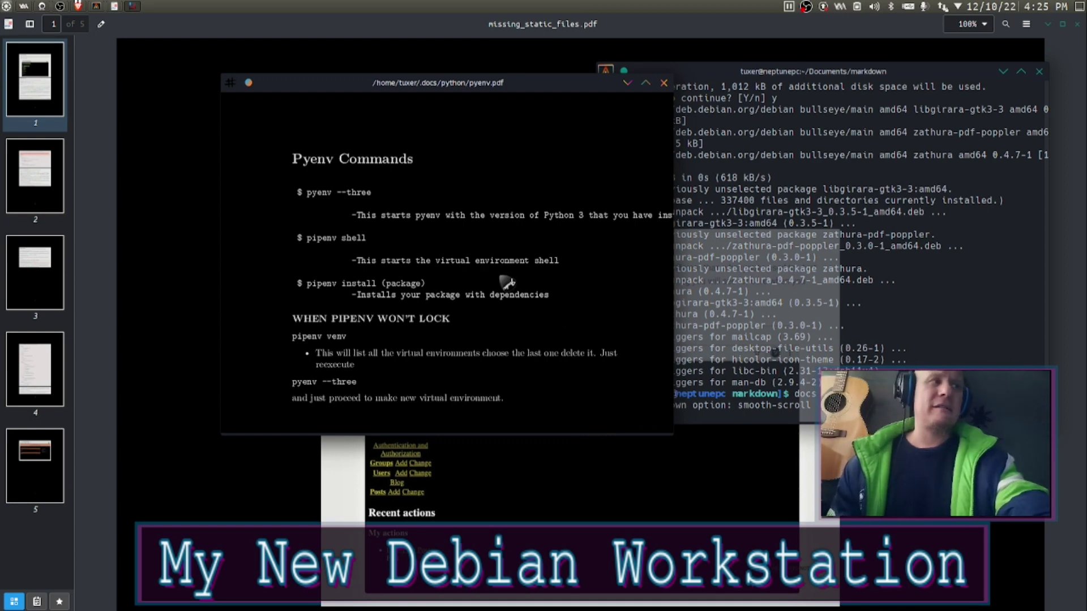
click(663, 83)
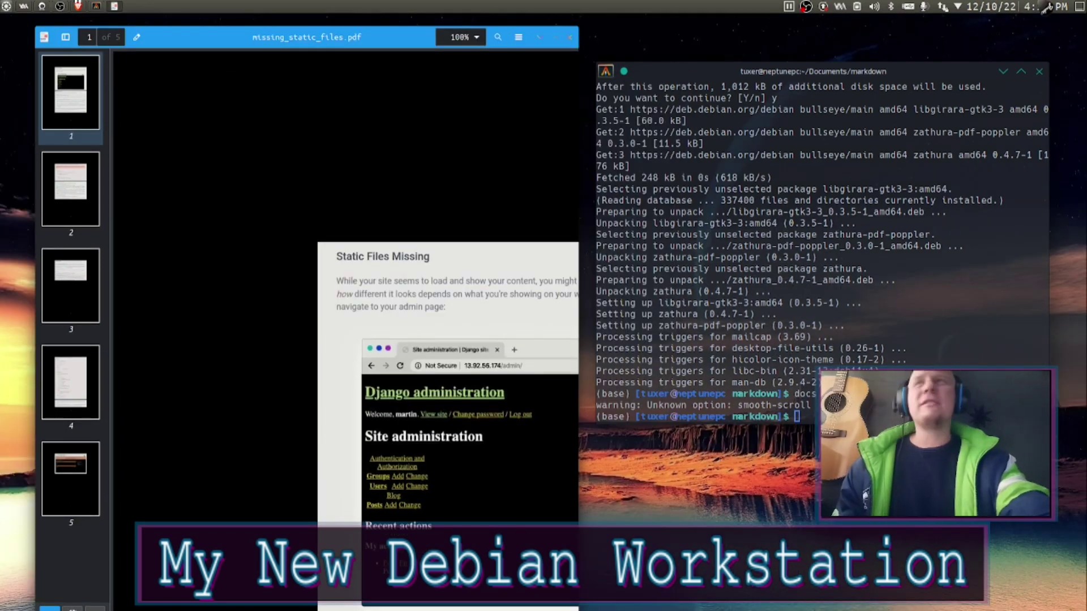
click(77, 5)
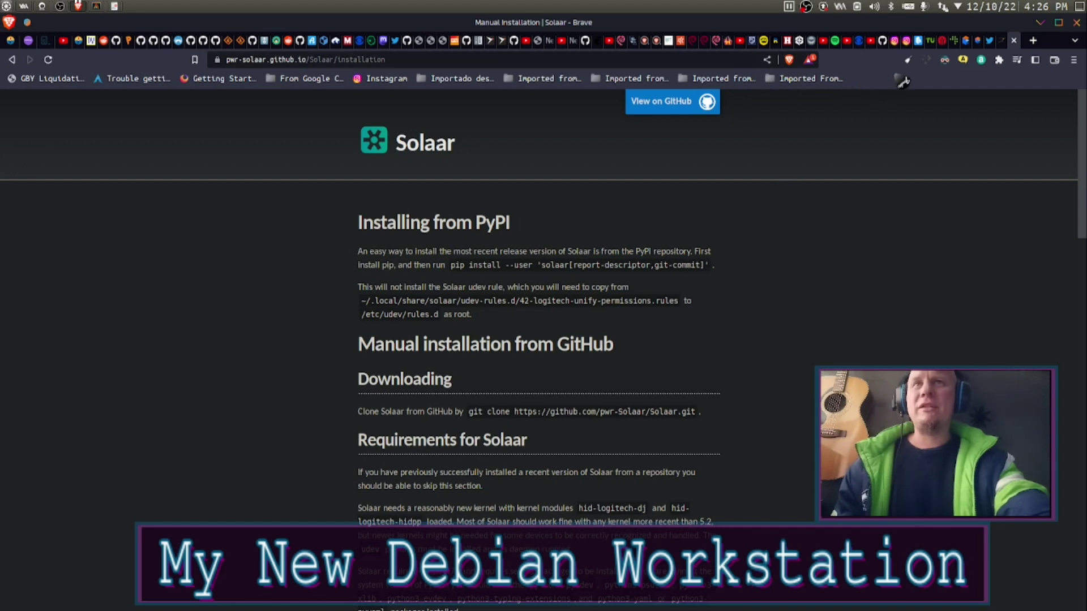
click(962, 60)
Step: Start an Askify note, capture the Solaar page screenshot, remove the 00:00 timestamp, and select the snapshot
click(883, 207)
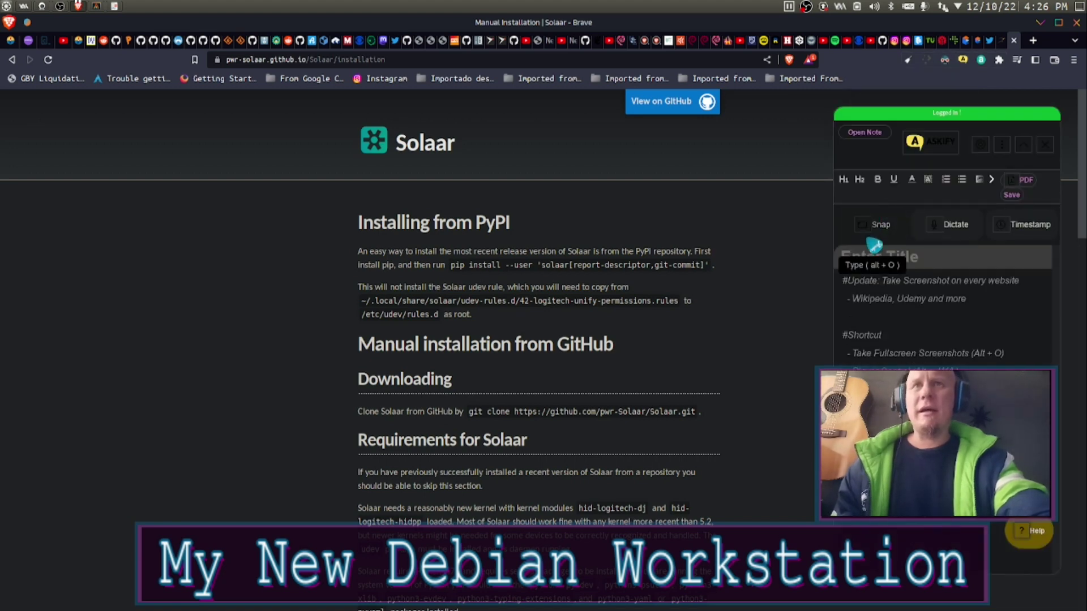
click(877, 227)
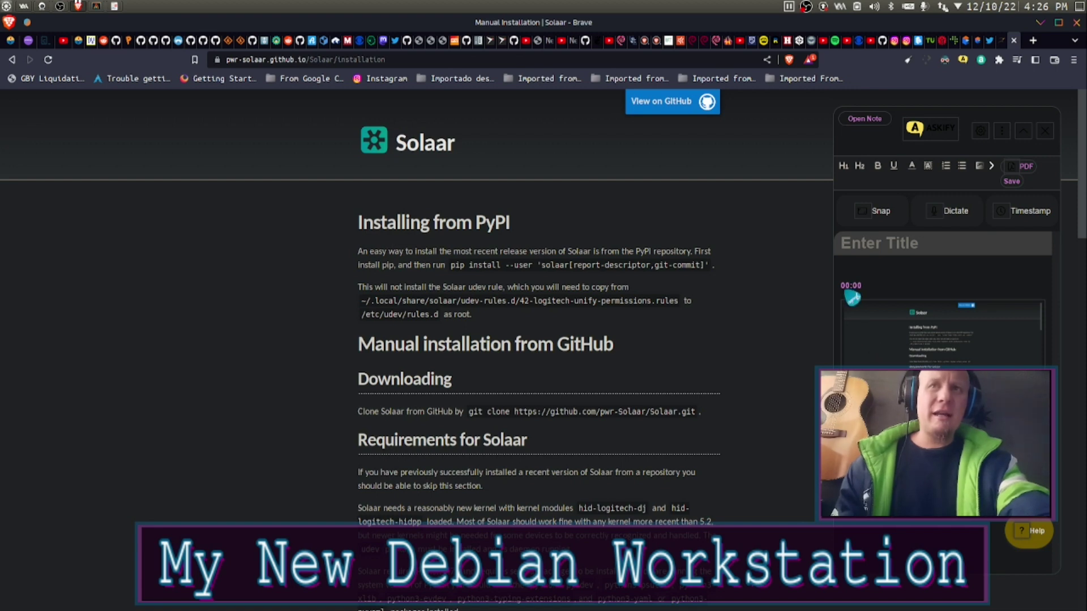
key(ctrl+z)
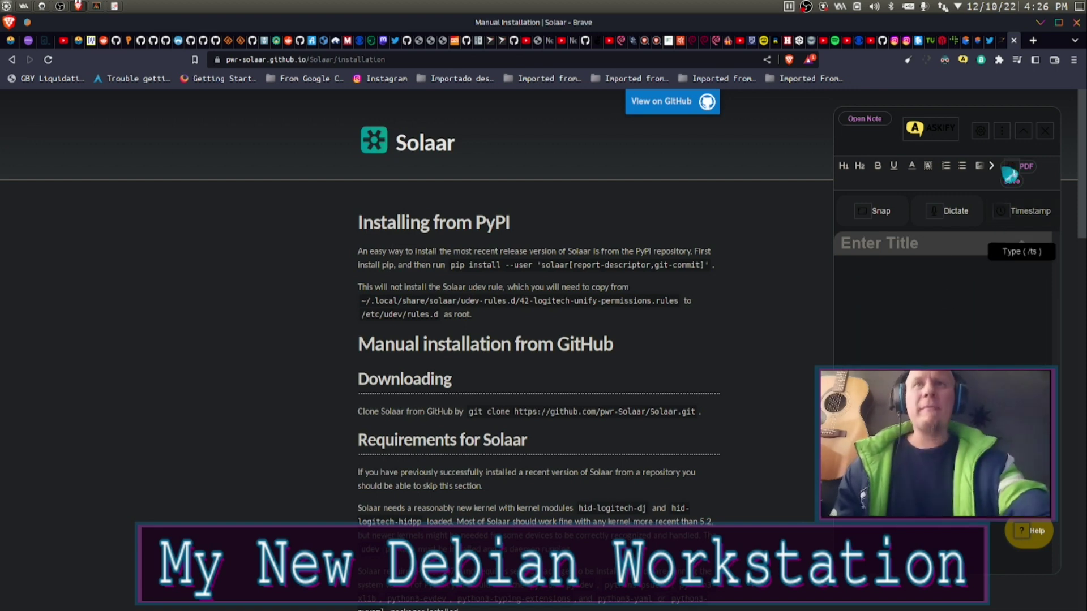
click(878, 214)
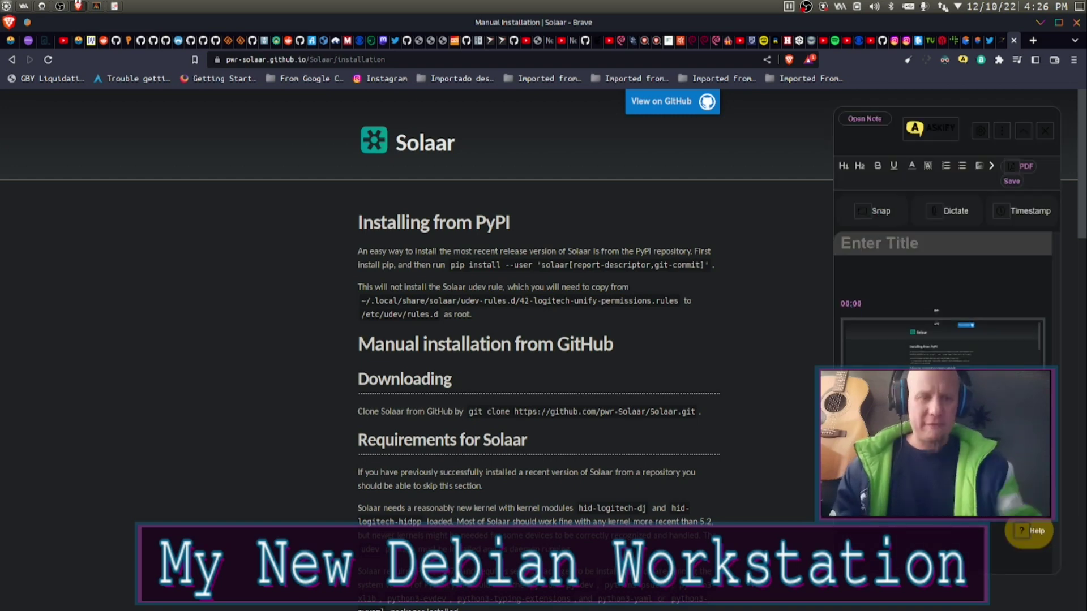
key(Delete)
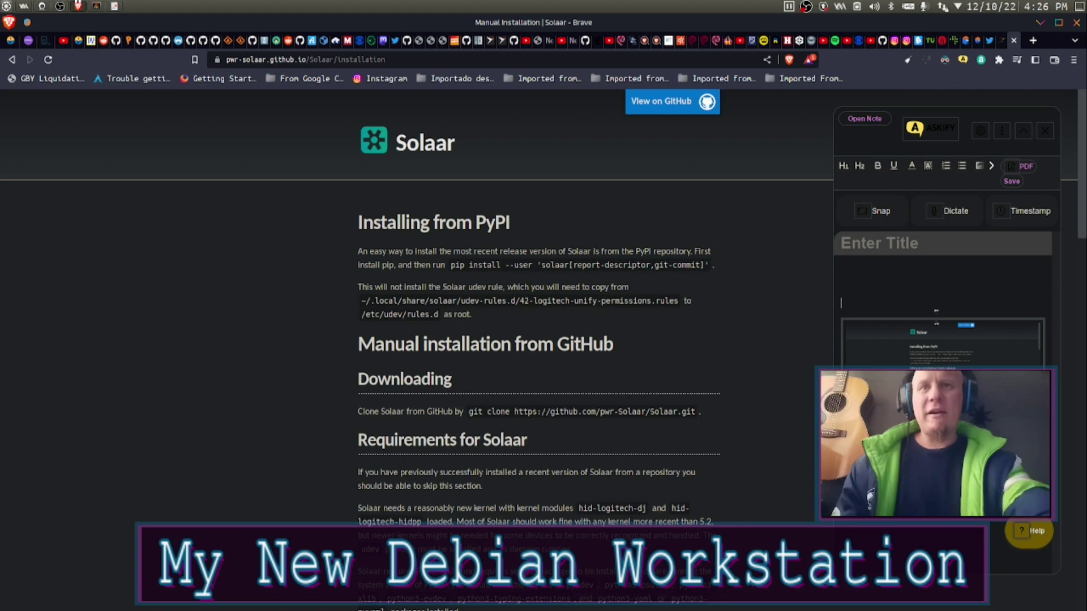
click(940, 353)
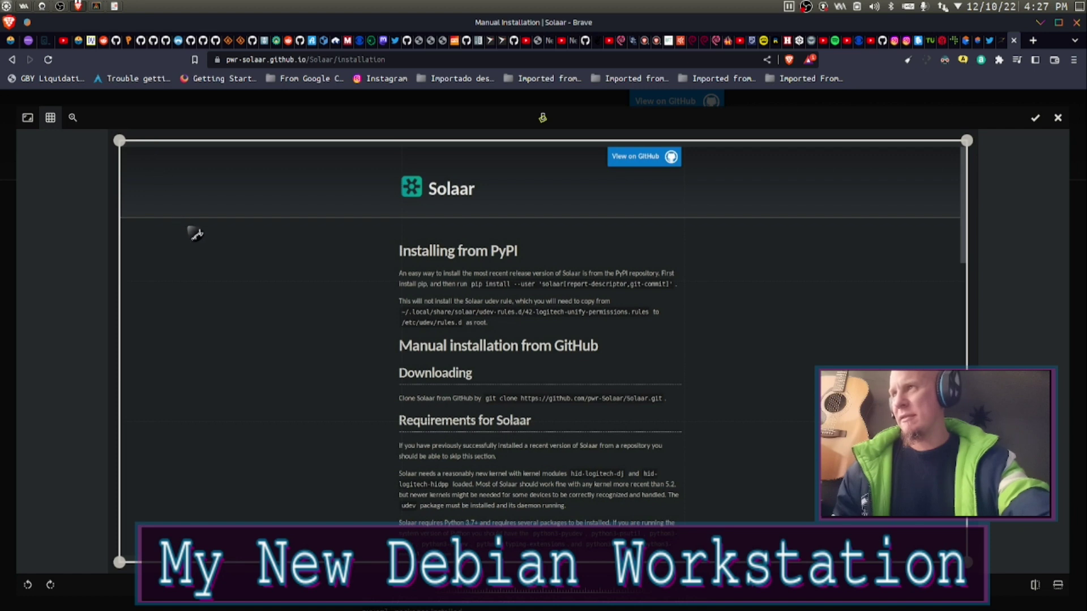
Step: Drag the crop handles around the Installing from PyPI section and apply the crop
drag(968, 563, 696, 446)
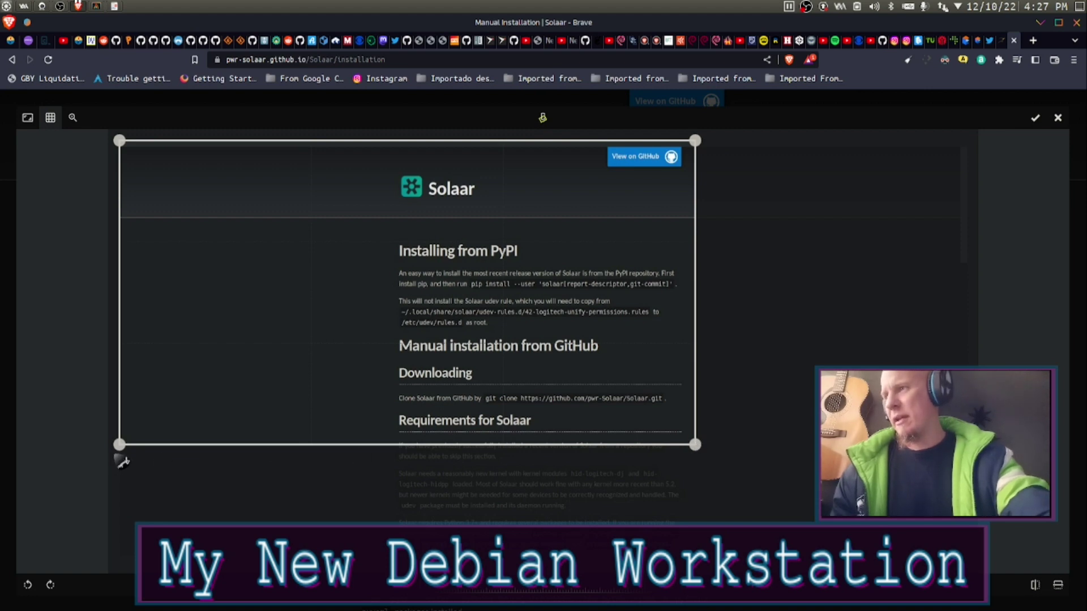
drag(123, 448, 357, 513)
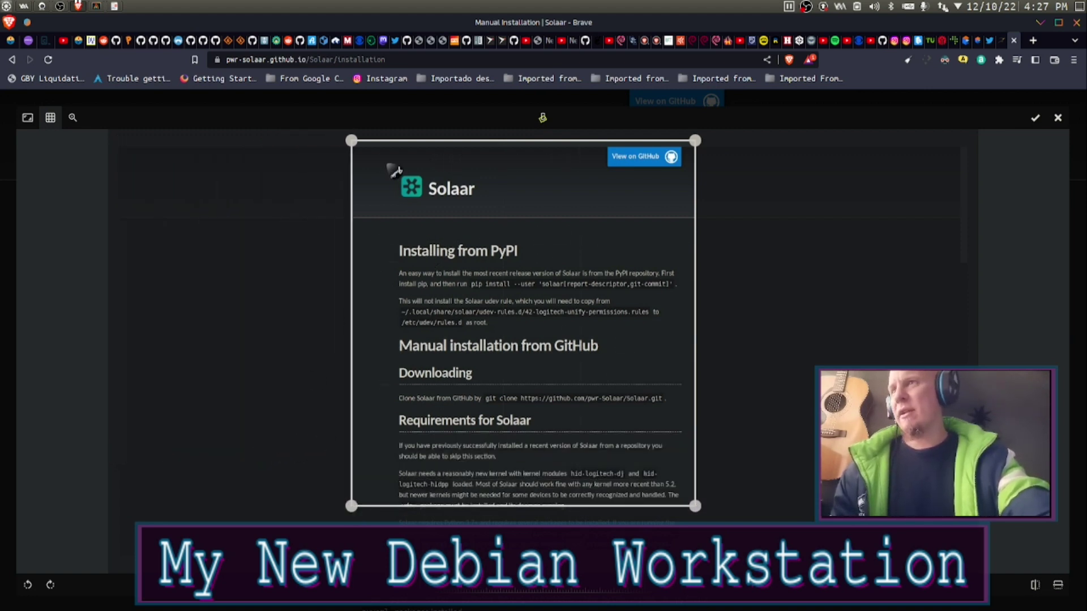
drag(352, 141, 392, 234)
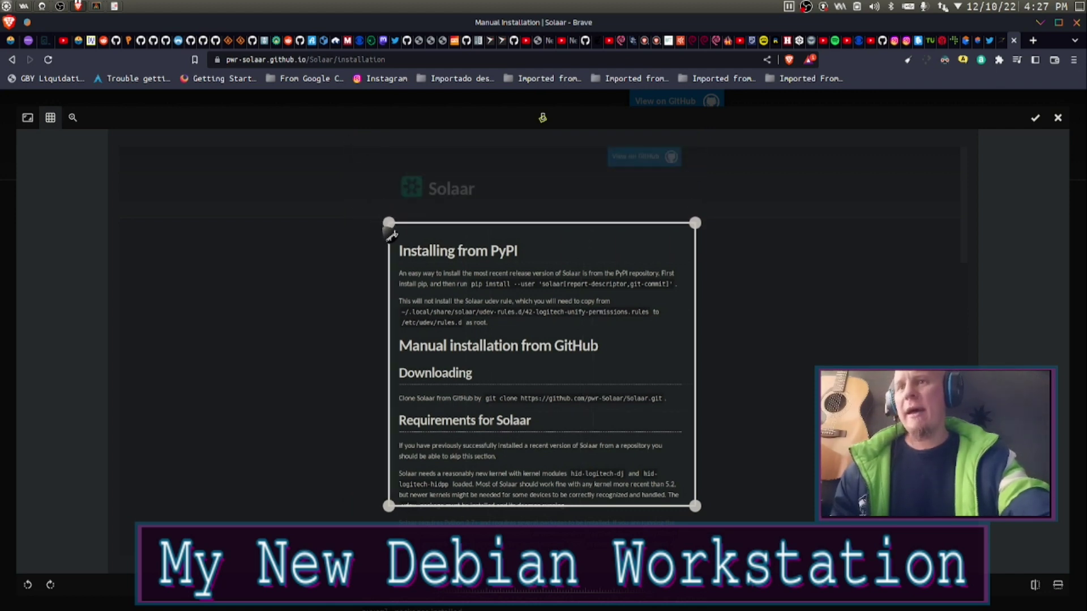
click(1036, 119)
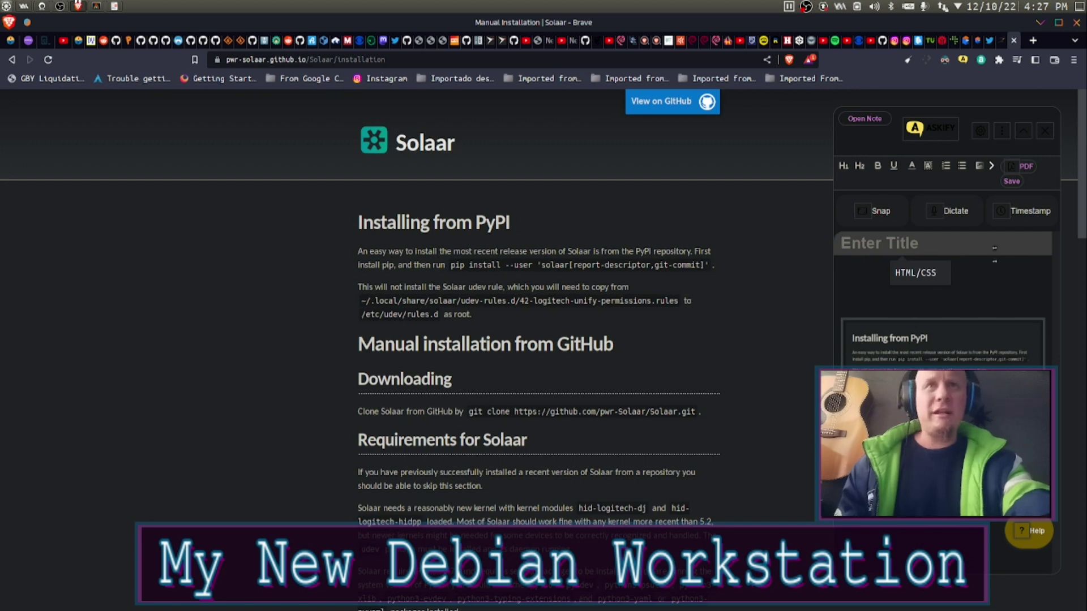
Step: Title the note 'Blabla' and export it as a PDF
click(994, 247)
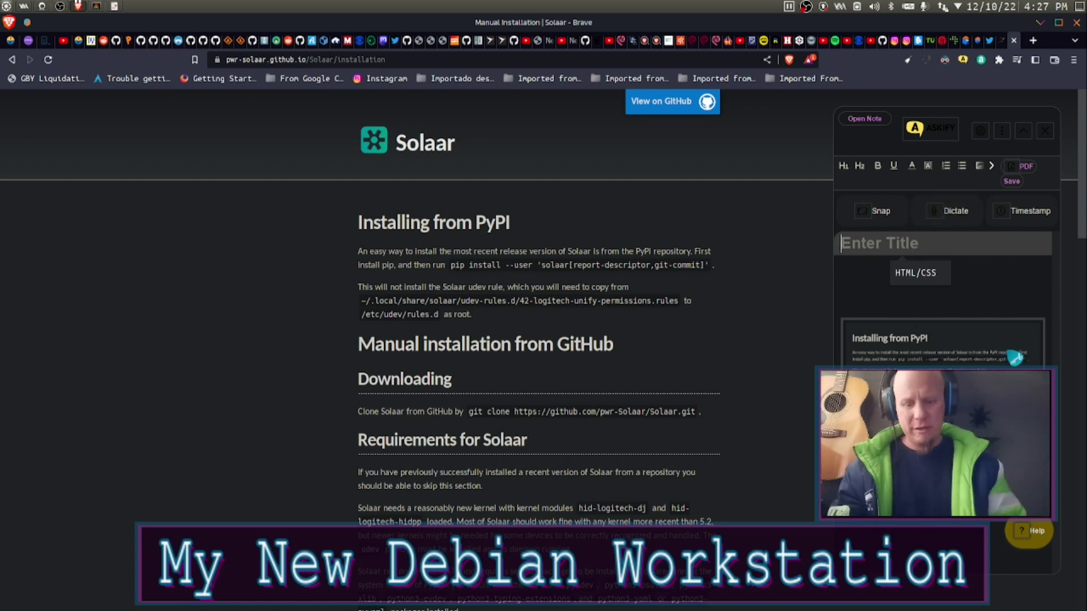
text(Bla)
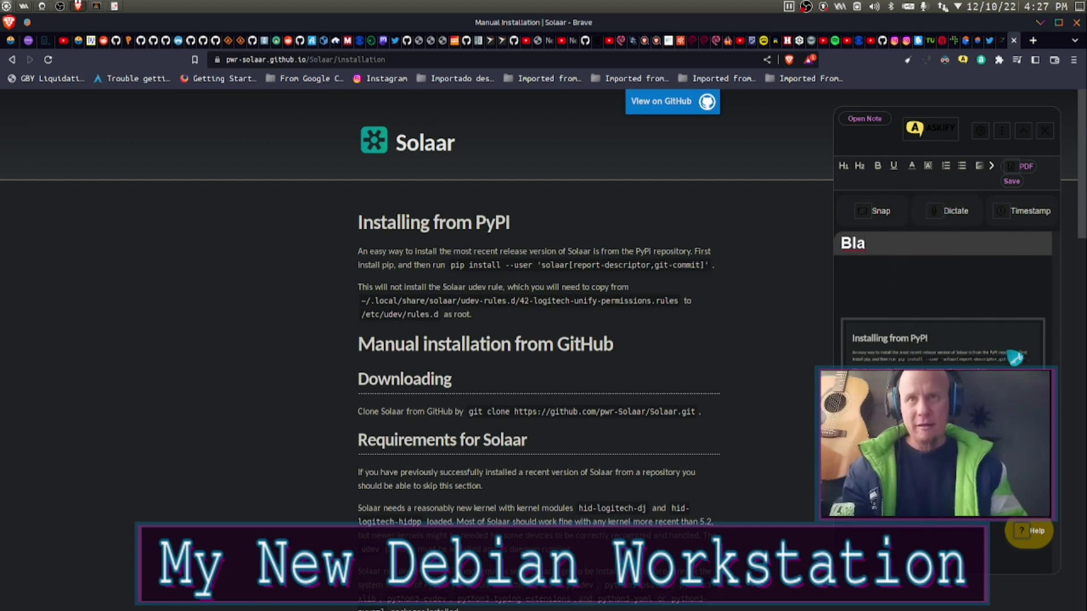
text(bla)
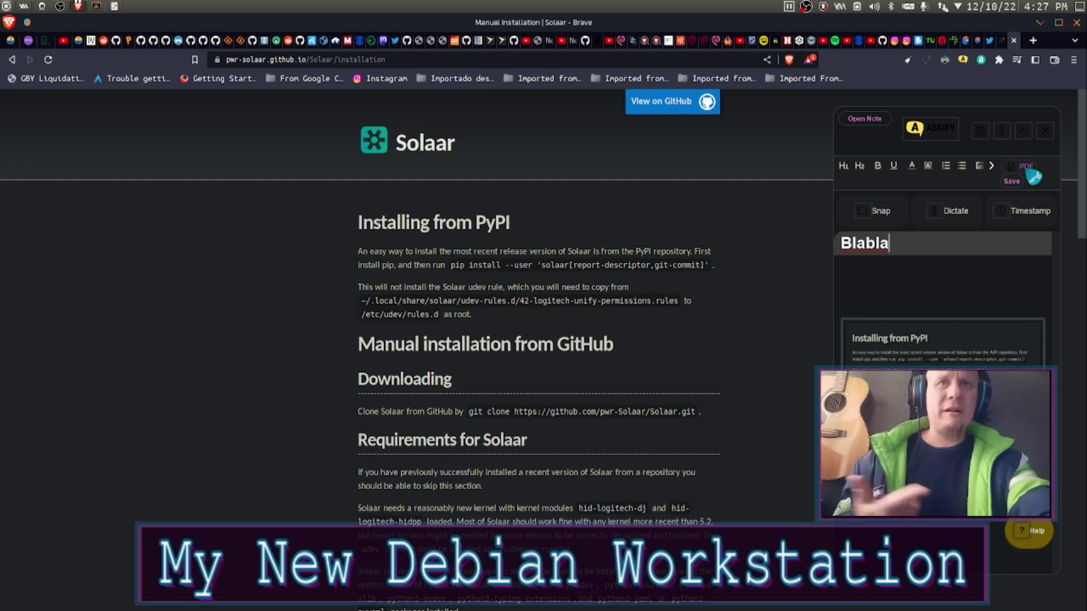
click(1031, 174)
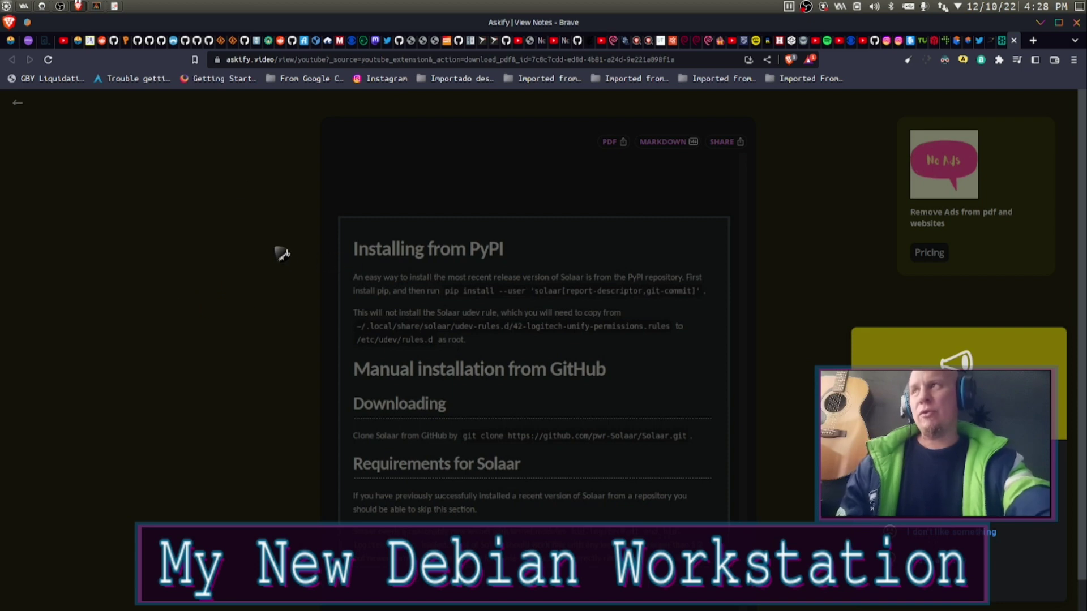
Step: Change into ~/.docs, list its topic folders, then close Konsole and Brave
click(97, 6)
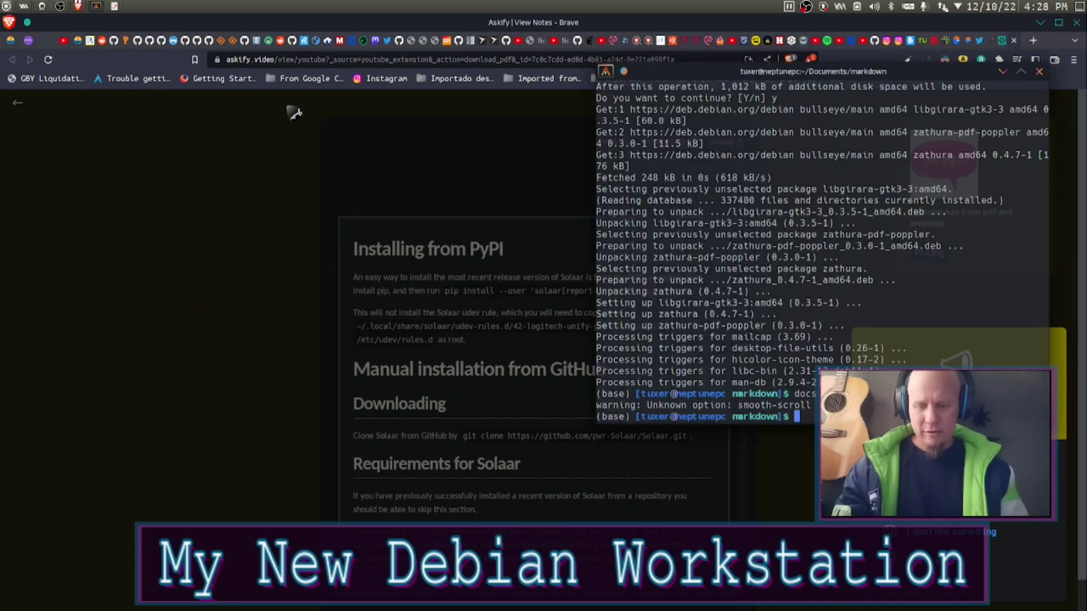
text(~/.d)
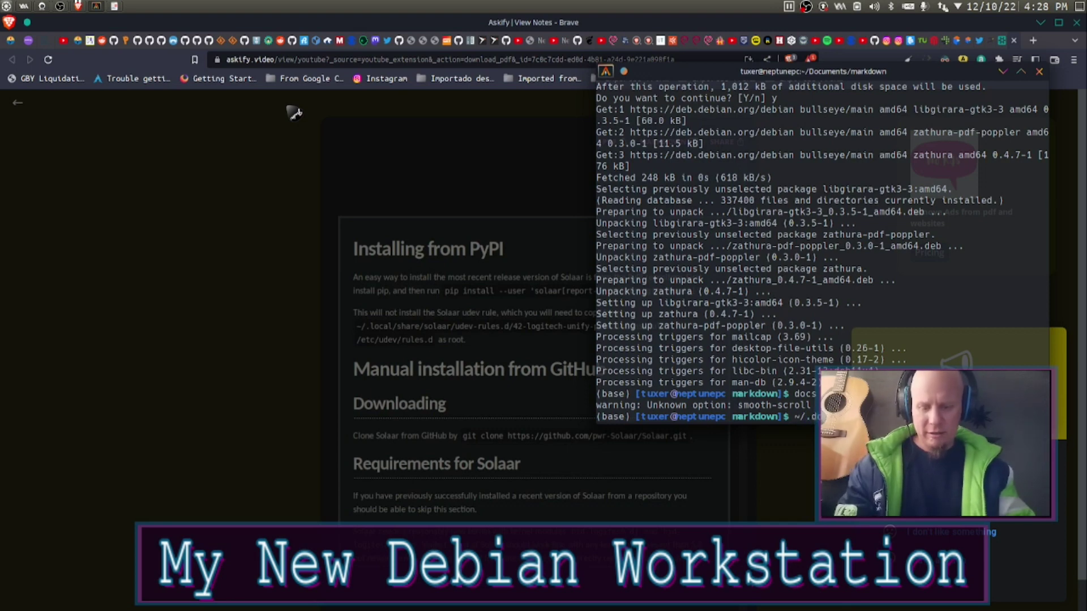
key(Return)
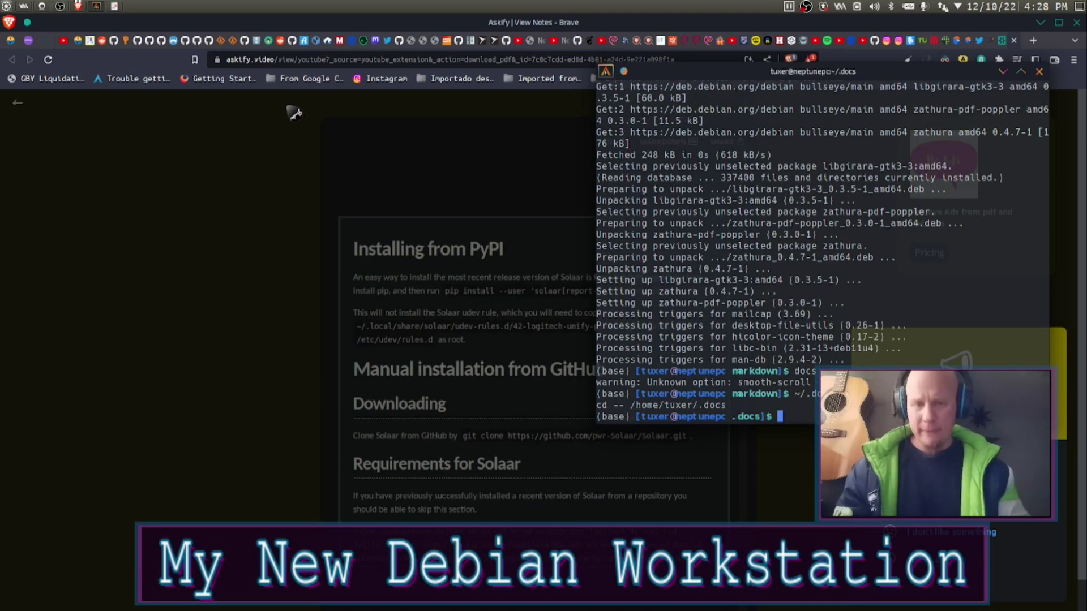
text(ls)
key(Return)
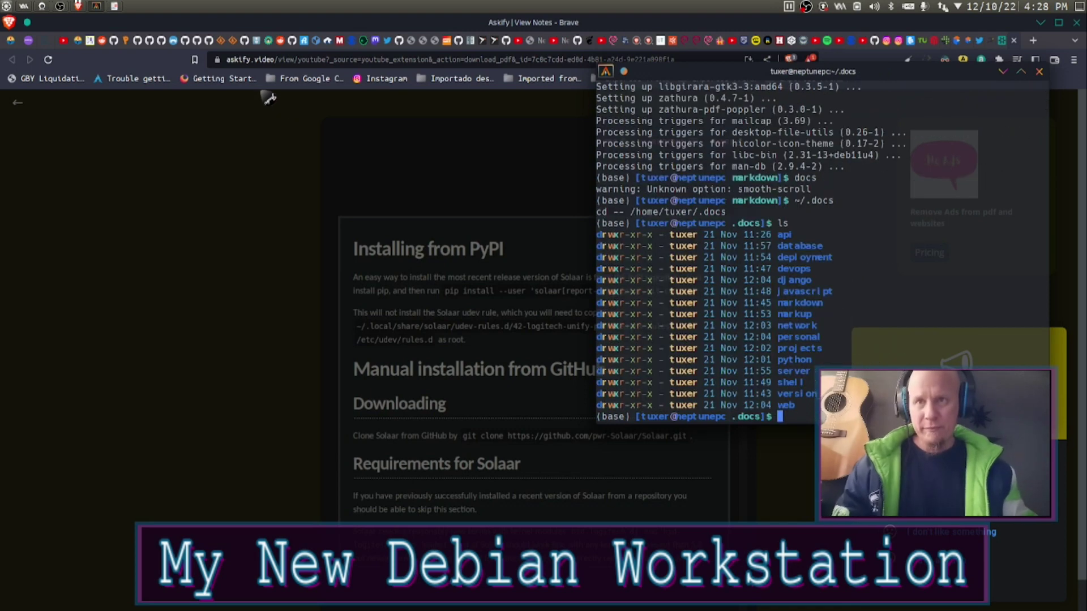
click(1039, 71)
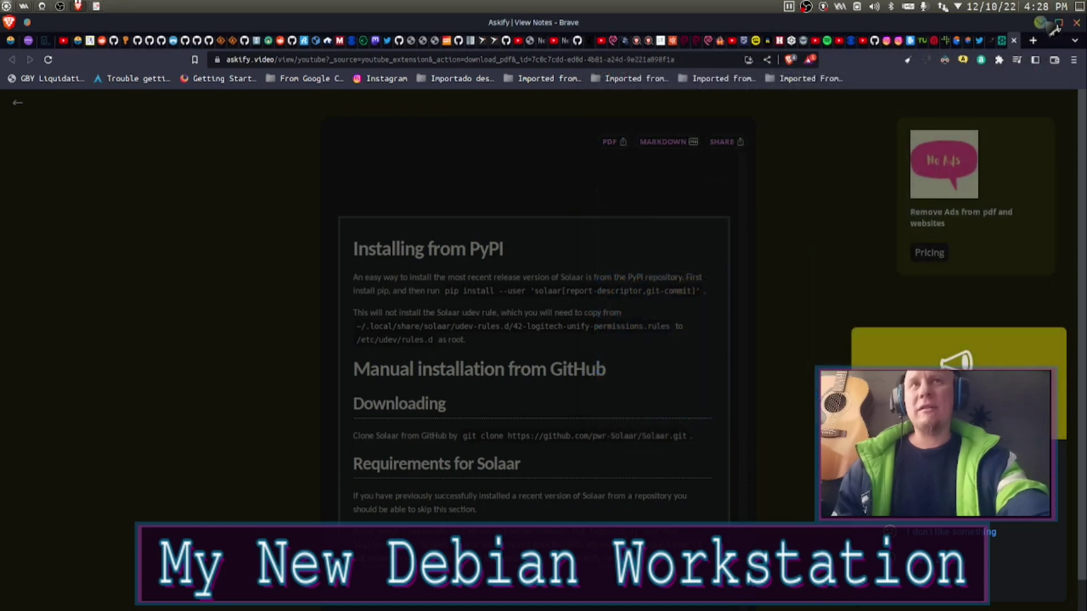
click(1053, 27)
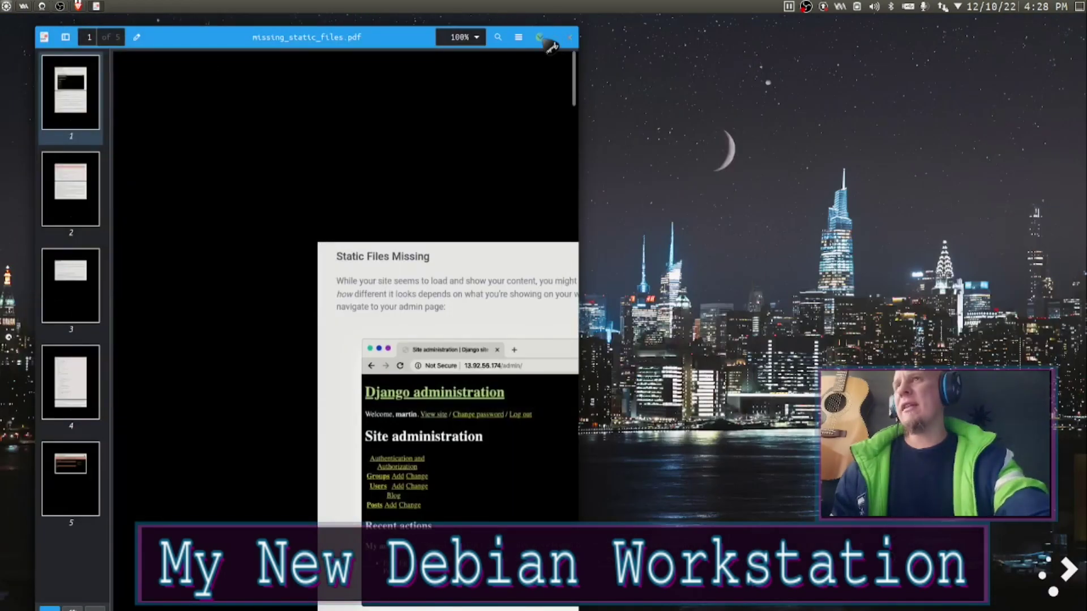
Step: Close the PDF viewer and launch Visual Studio Code from the Development applications menu
click(549, 43)
click(7, 7)
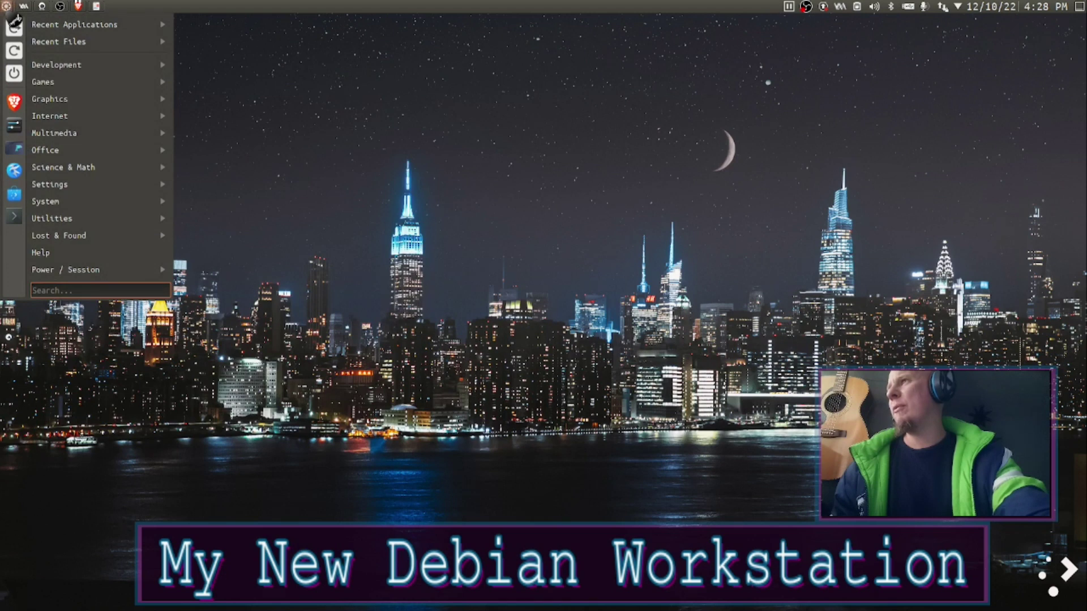
mouse_move(85, 82)
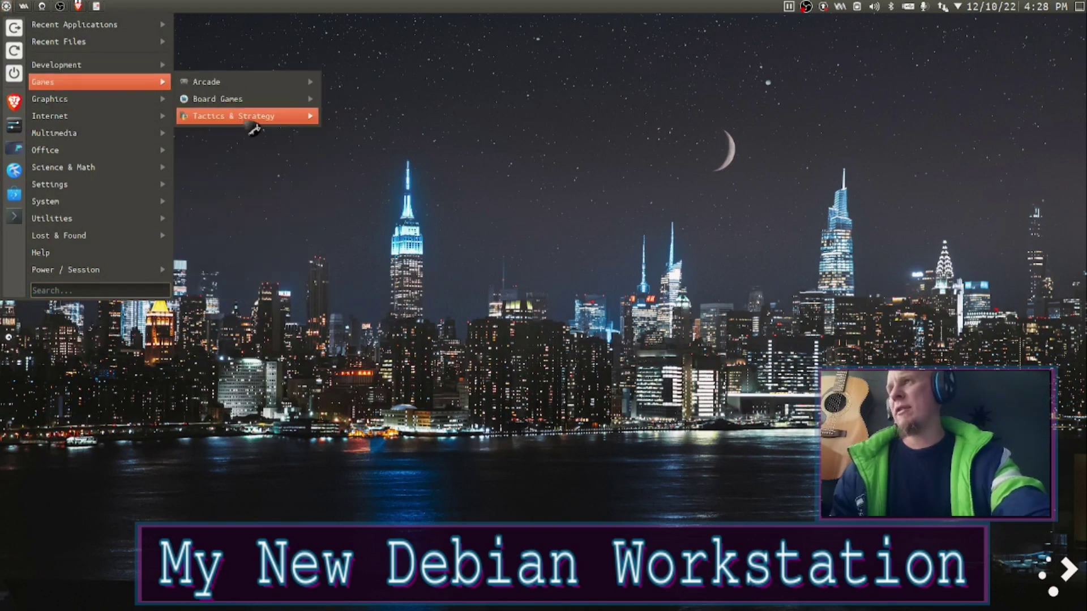
mouse_move(114, 65)
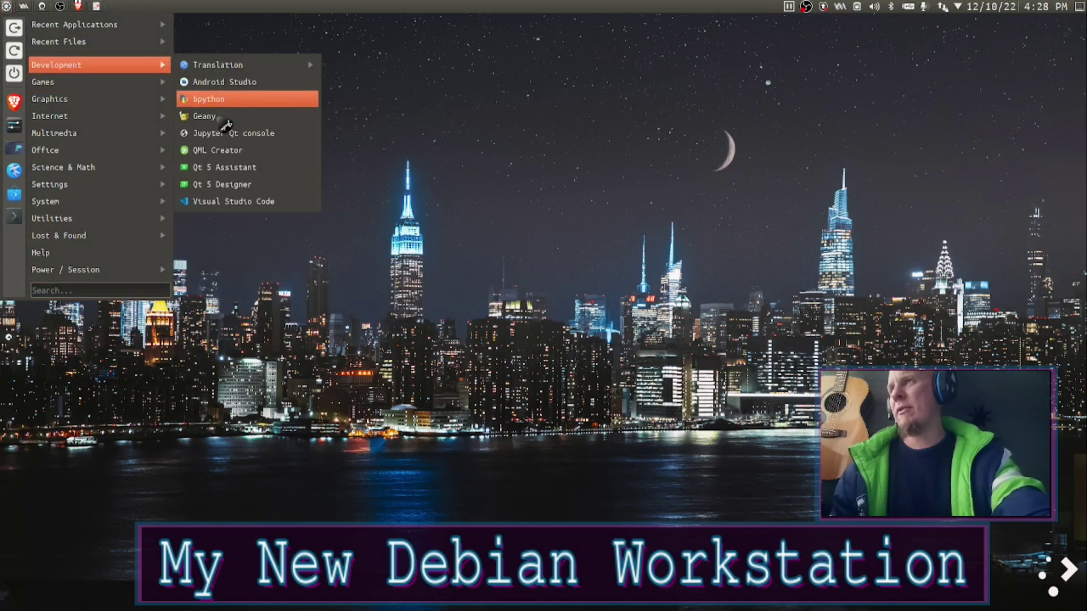
click(247, 205)
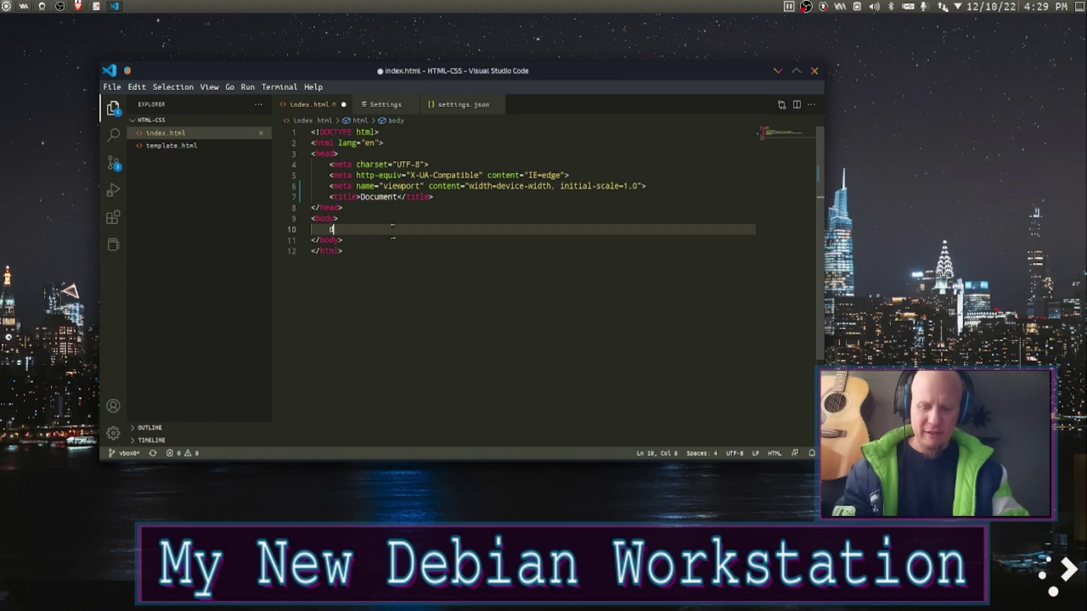
Step: Expand 'div.' into <div class=""></div> in index.html and save, leaving the class empty
text(div.)
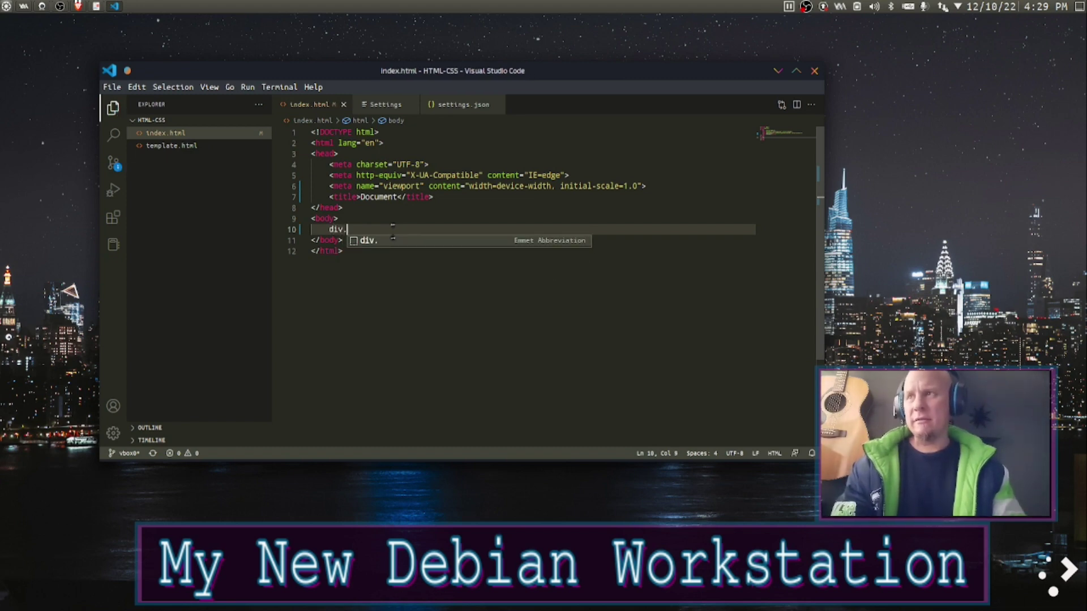
key(Tab)
key(ctrl+s)
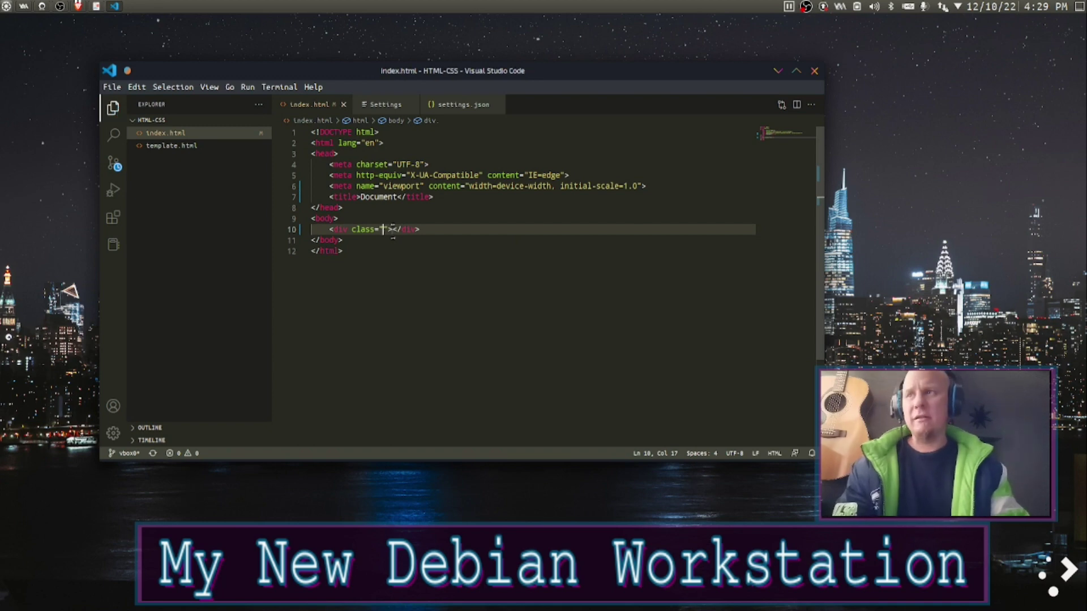
text(bla)
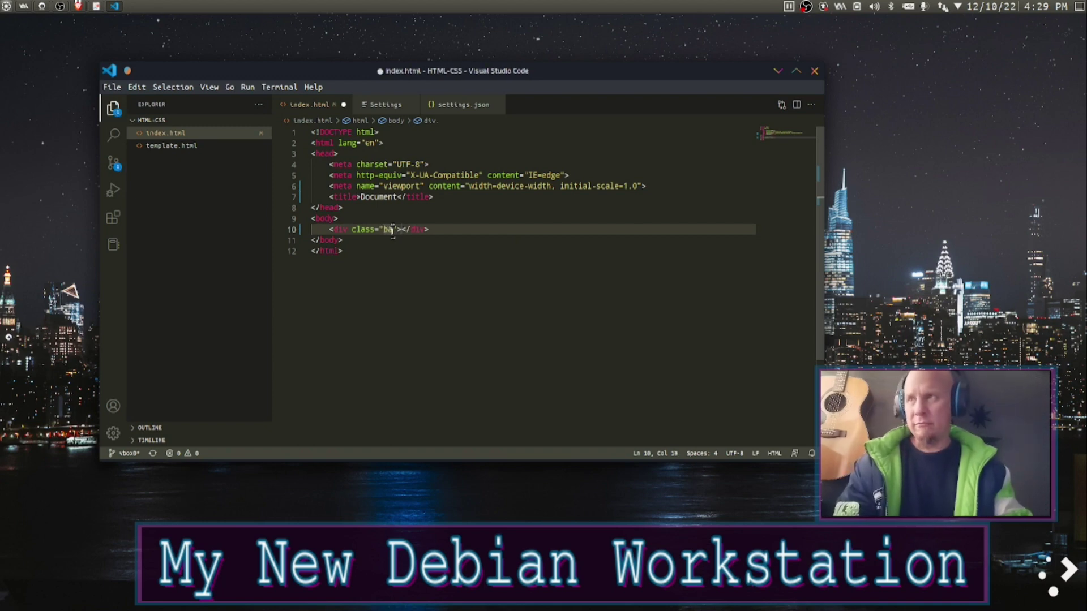
text(bla)
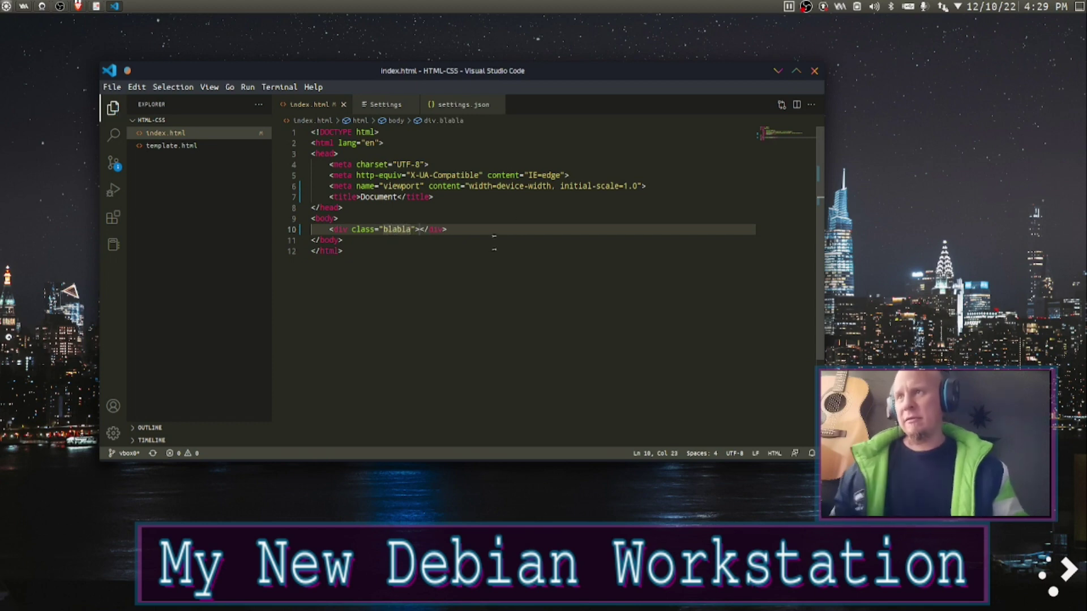
key(BackSpace)
key(BackSpace)
key(BackSpace)
key(BackSpace)
key(BackSpace)
key(BackSpace)
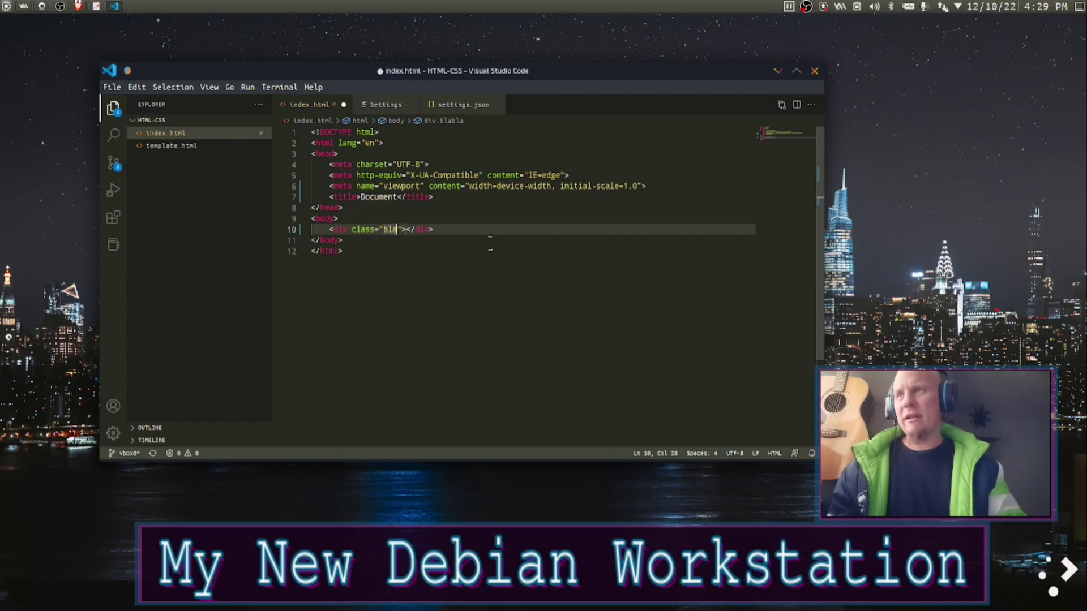
key(ctrl+s)
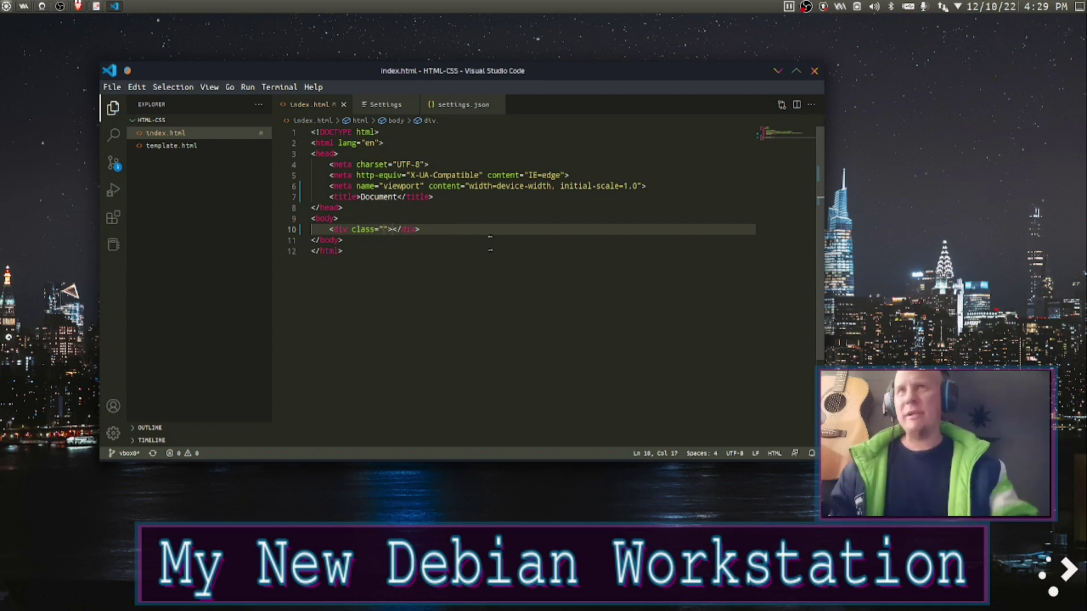
Step: Close VS Code, toggle the application menu with Super, then open a terminal with Ctrl+Alt+T
click(820, 71)
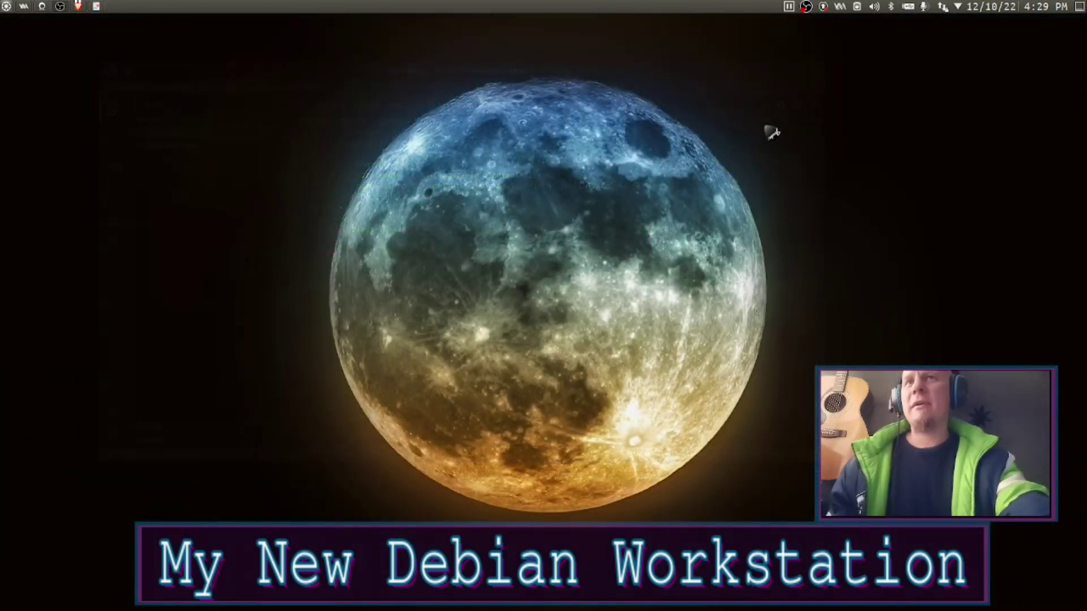
key(super)
key(Escape)
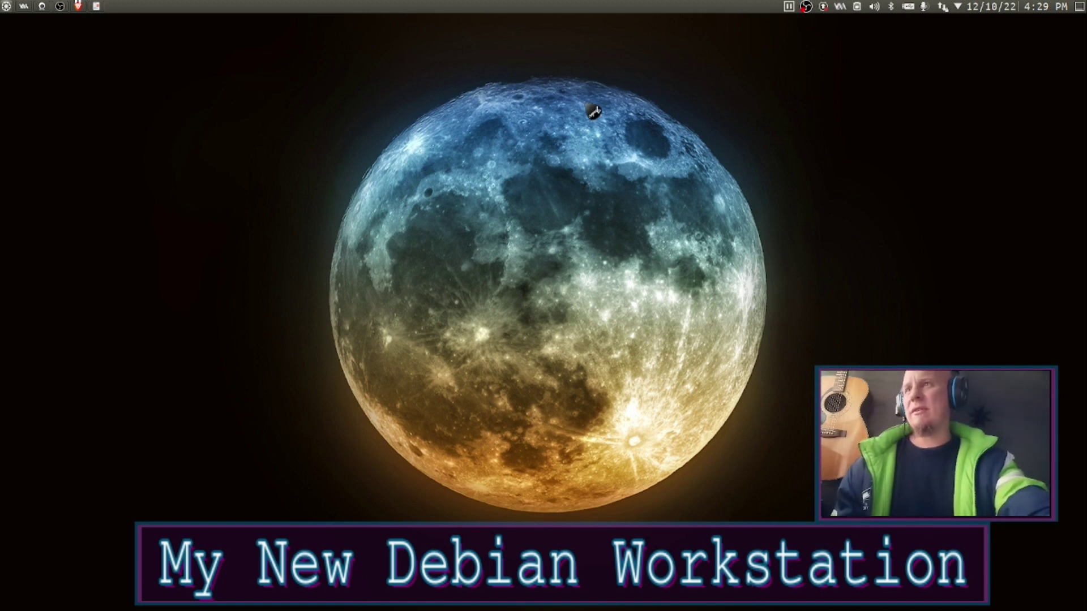
key(ctrl+alt+t)
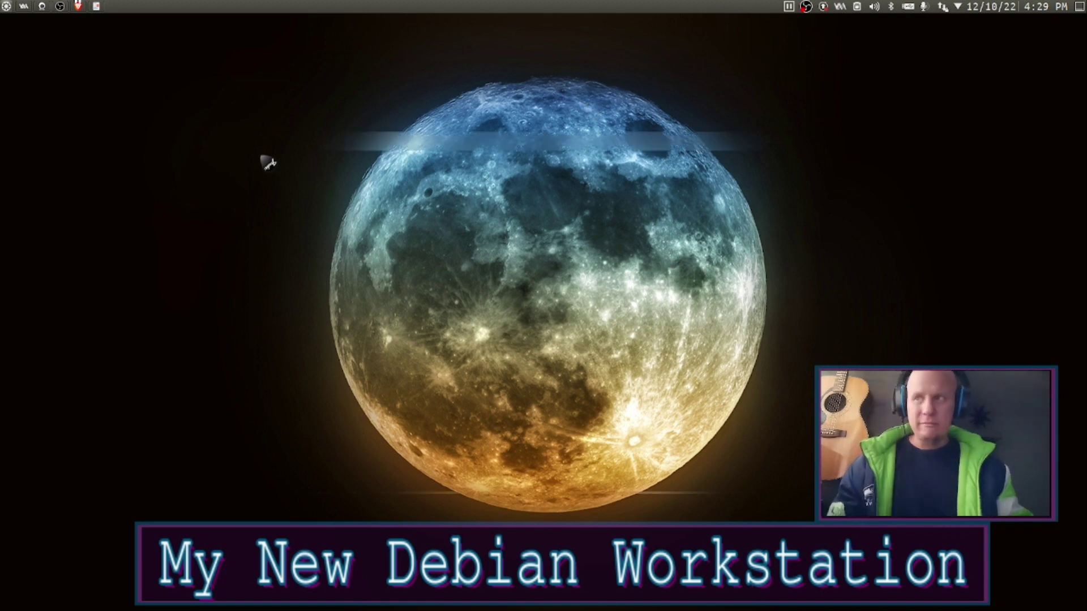